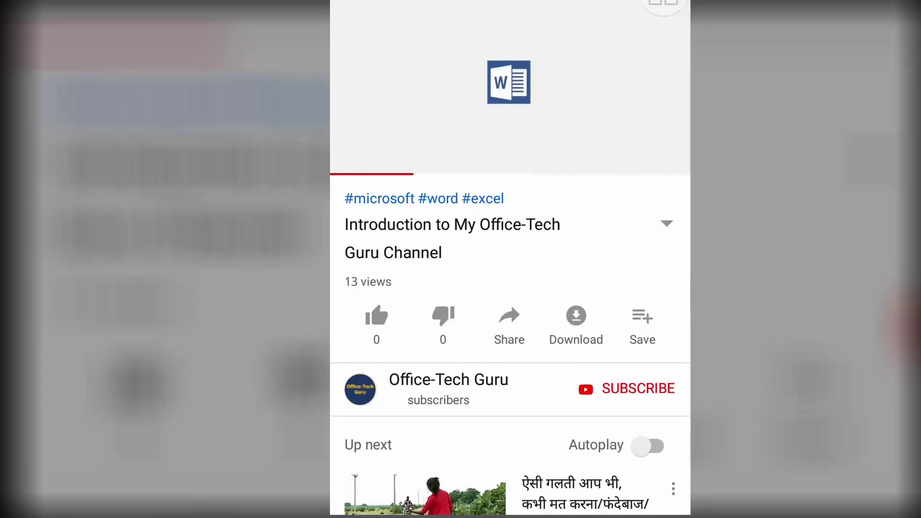
# Step: Subscribe to the Office-Tech Guru YouTube channel and set its notifications to All
pyautogui.click(624, 389)
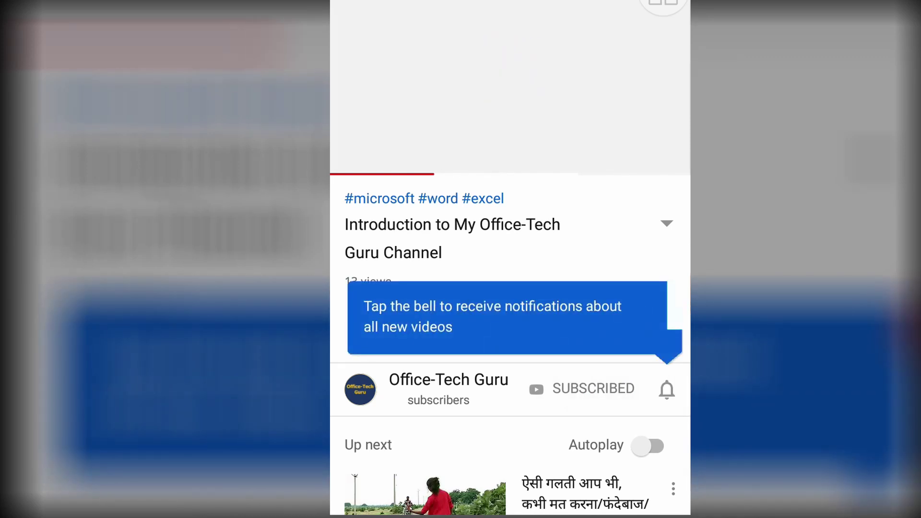
pyautogui.click(667, 389)
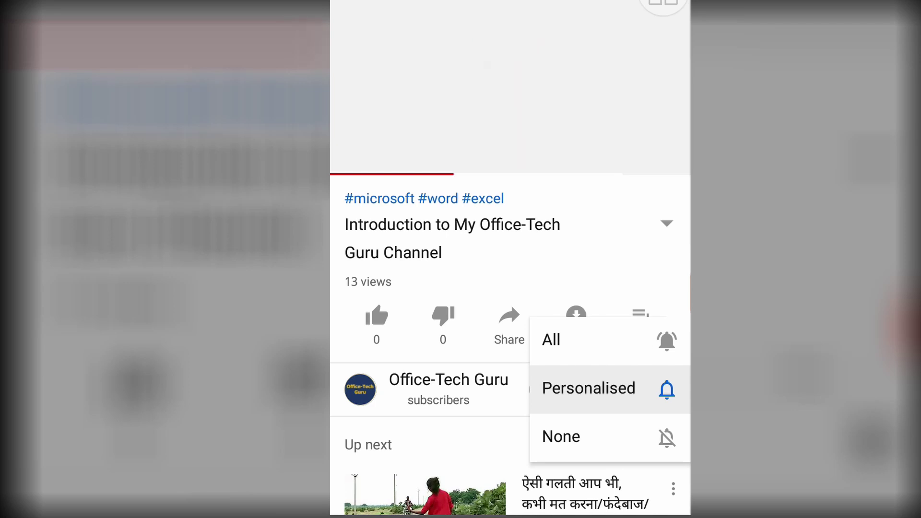
pyautogui.click(665, 340)
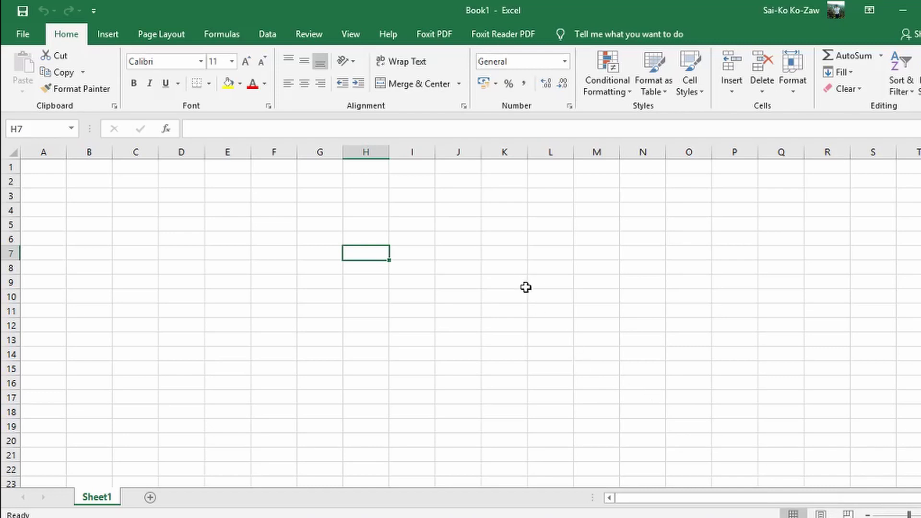
# Step: Set the sheet's paper size to A4
pyautogui.click(109, 35)
pyautogui.click(193, 192)
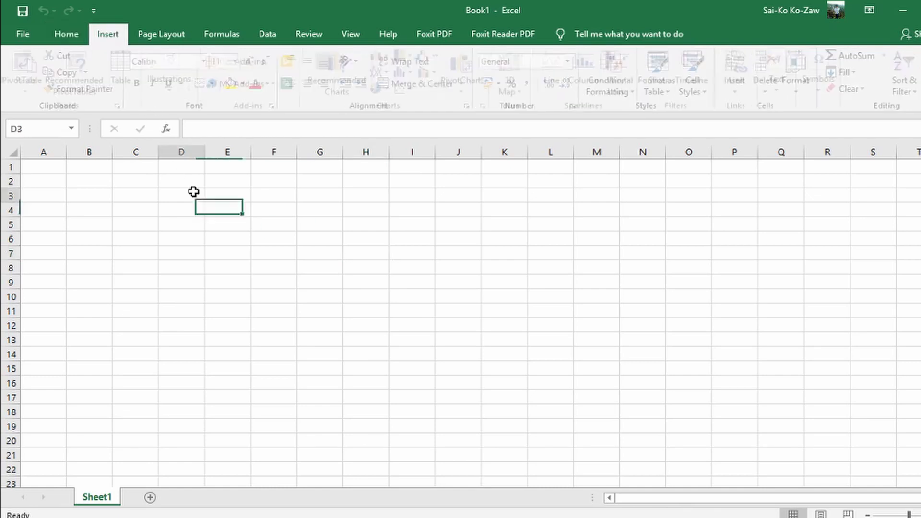
pyautogui.click(180, 90)
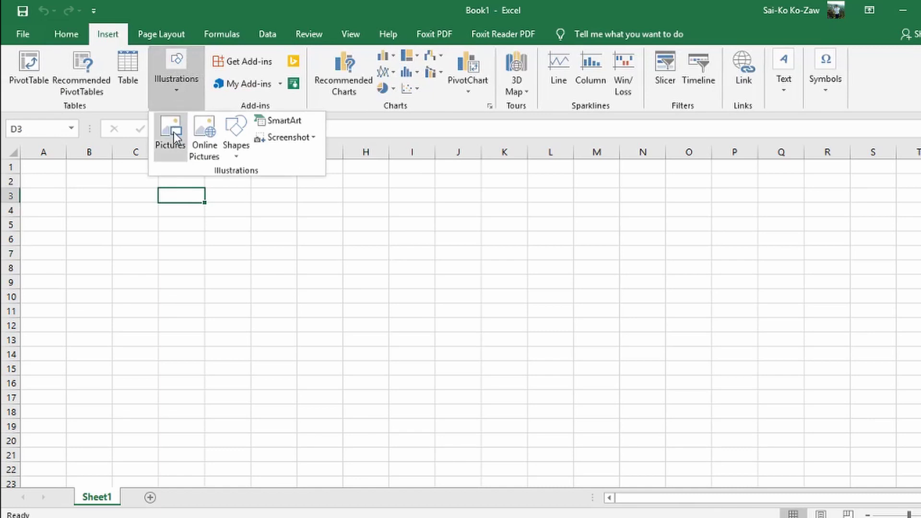
pyautogui.click(127, 185)
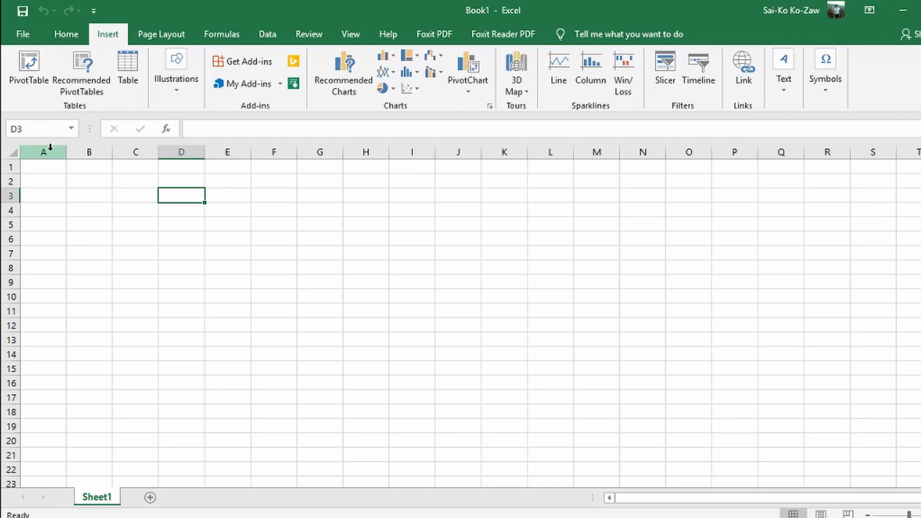
pyautogui.click(150, 42)
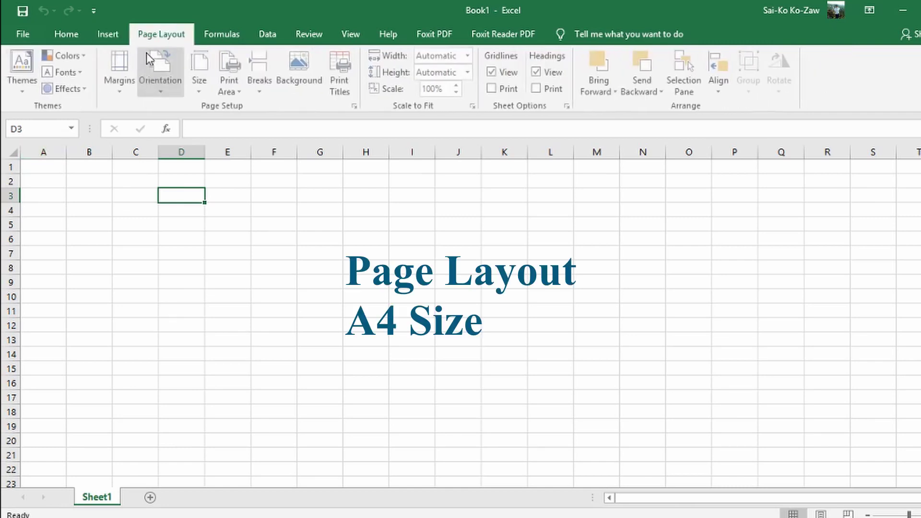
pyautogui.click(200, 87)
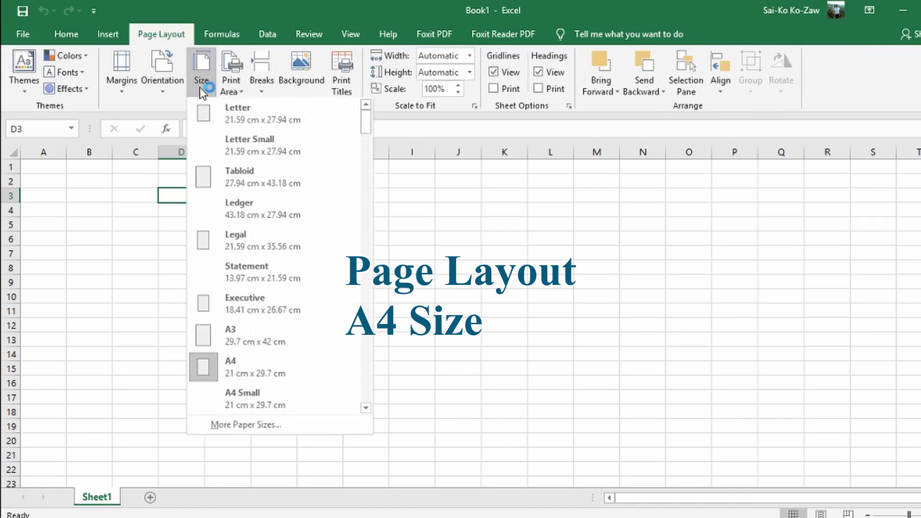
pyautogui.click(238, 369)
pyautogui.click(235, 267)
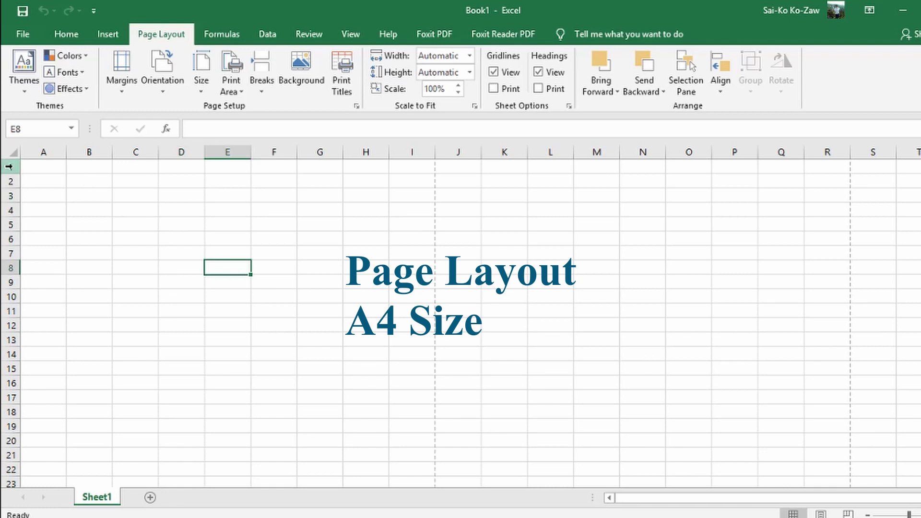
# Step: Set the height of the top 79 rows to 25
pyautogui.moveTo(11, 167); pyautogui.dragTo(7, 369)
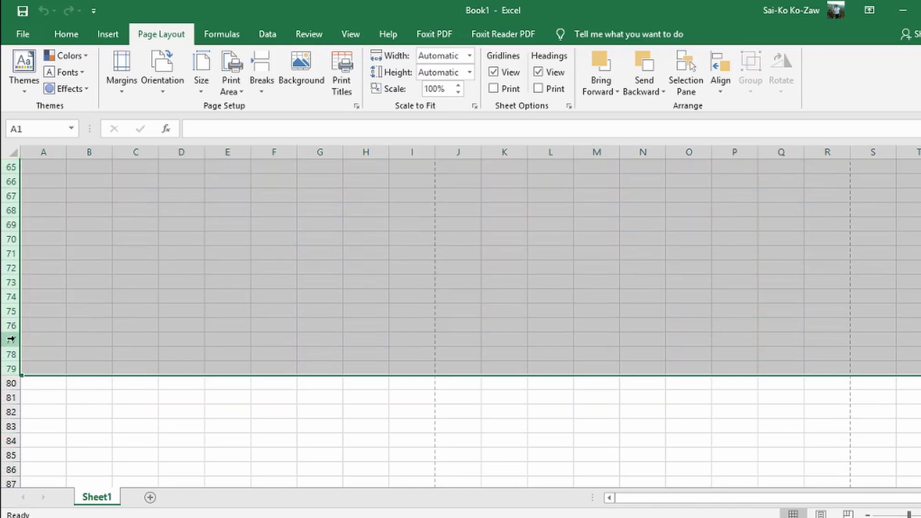
pyautogui.rightClick(10, 339)
pyautogui.click(39, 298)
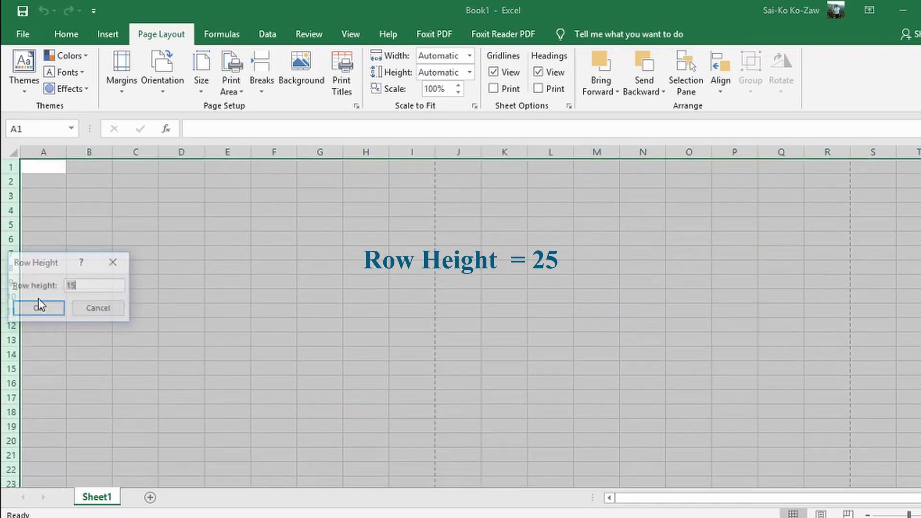
pyautogui.write('25')
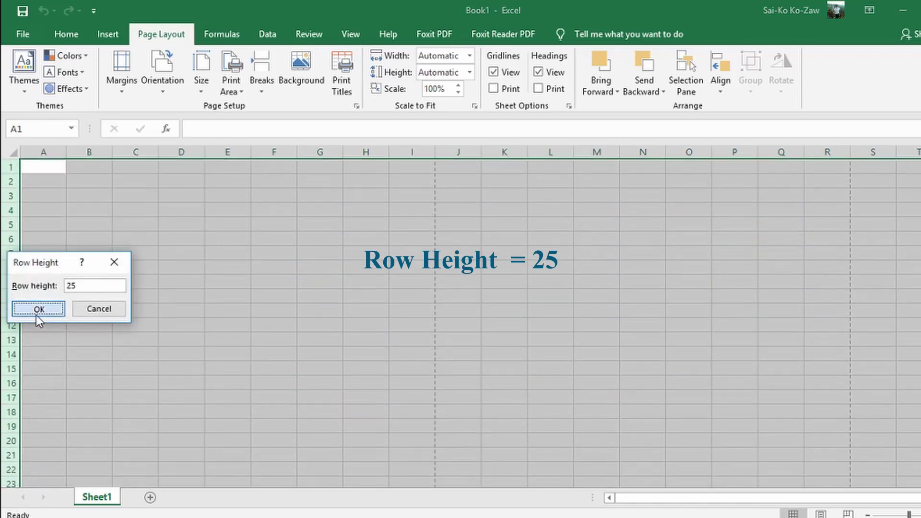
pyautogui.click(39, 308)
pyautogui.click(126, 265)
# Step: Set columns A–B to width 15 and make column C a narrow gap
pyautogui.moveTo(43, 148); pyautogui.dragTo(75, 148)
pyautogui.rightClick(75, 147)
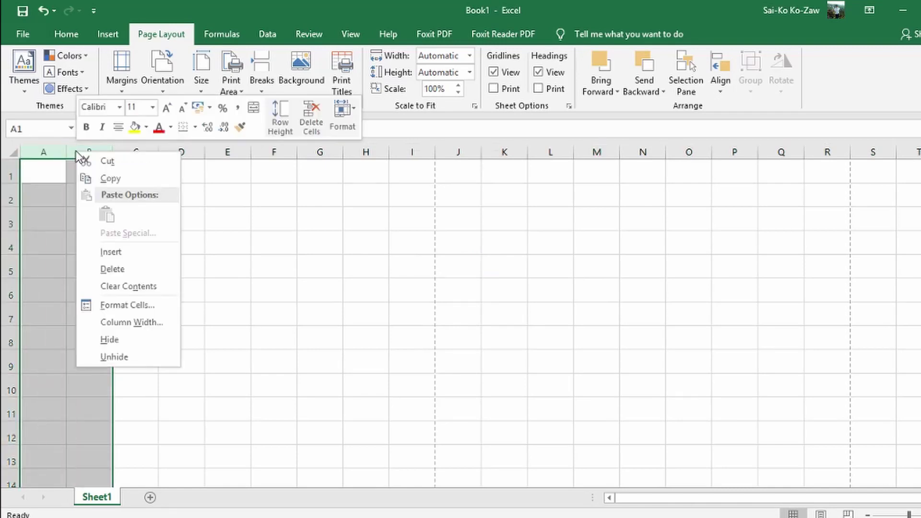
pyautogui.click(98, 322)
pyautogui.write('1')
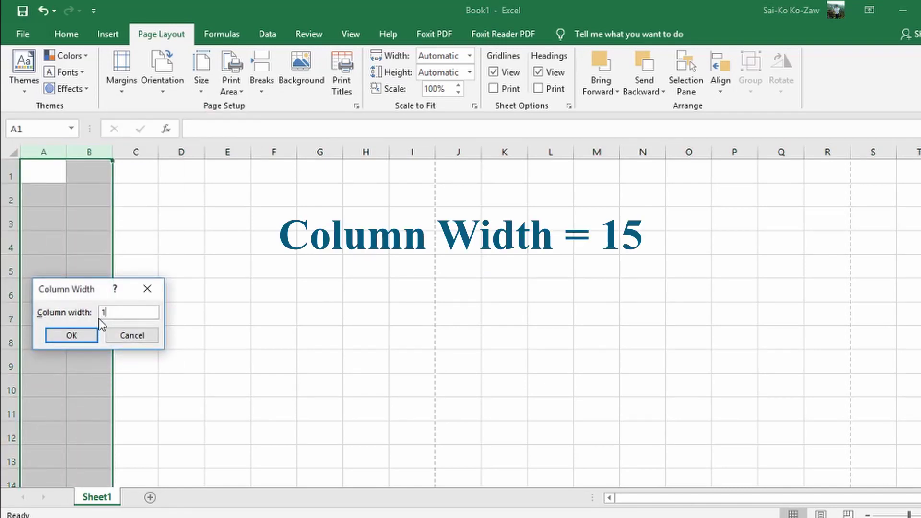
pyautogui.write('5')
pyautogui.click(90, 335)
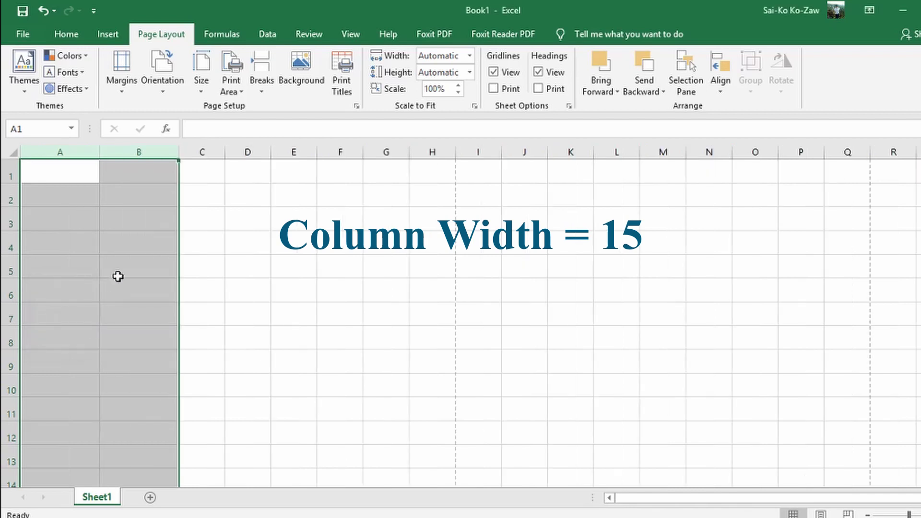
pyautogui.click(190, 144)
pyautogui.rightClick(190, 149)
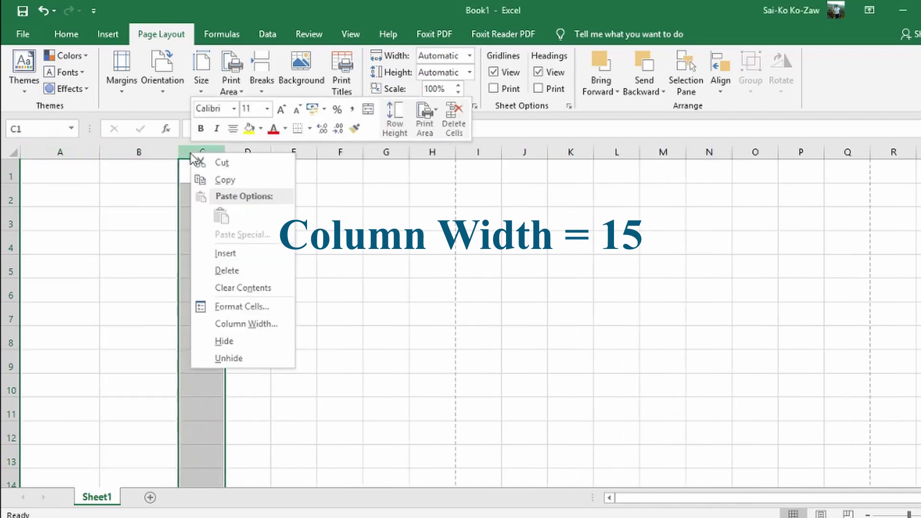
pyautogui.click(237, 323)
pyautogui.click(222, 330)
# Step: Set columns D through H to width 12
pyautogui.click(287, 267)
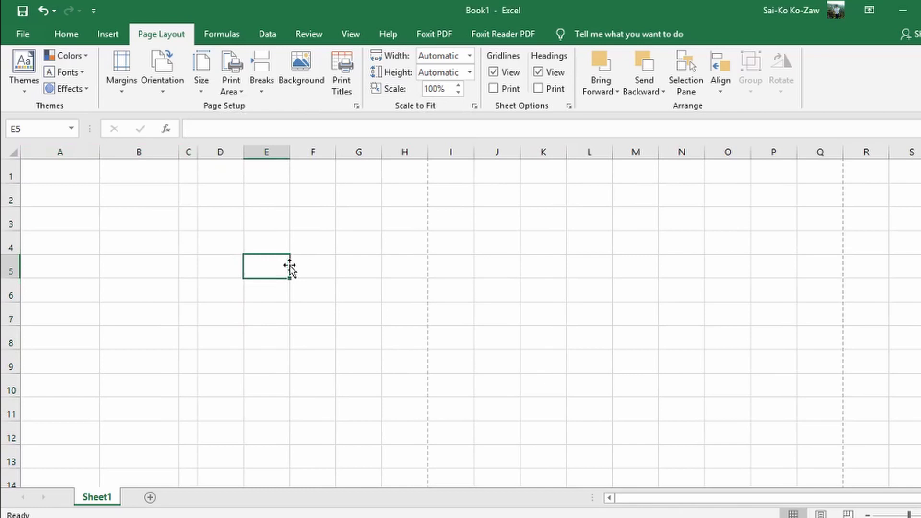
pyautogui.moveTo(226, 150); pyautogui.dragTo(391, 151)
pyautogui.rightClick(391, 151)
pyautogui.click(454, 322)
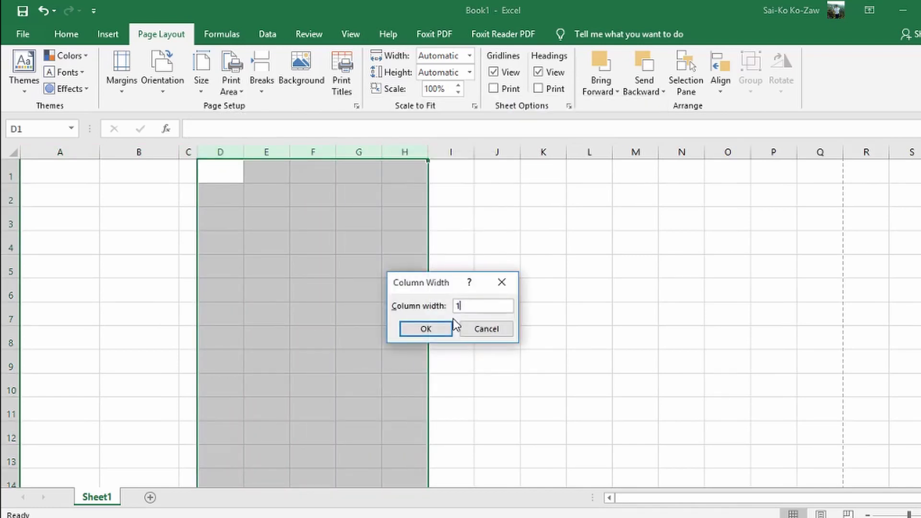
pyautogui.write('12')
pyautogui.click(434, 332)
pyautogui.click(428, 290)
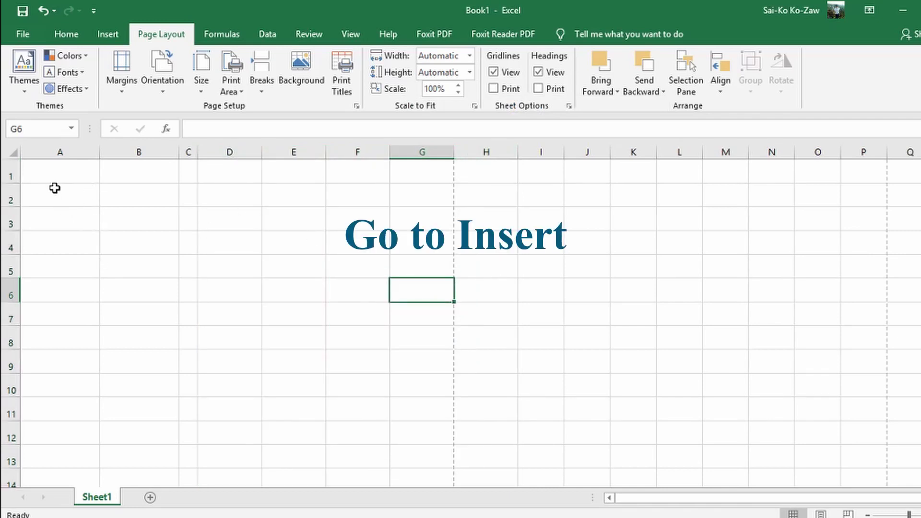
# Step: Insert the watermark logo picture from the Micro-icon folder
pyautogui.click(105, 36)
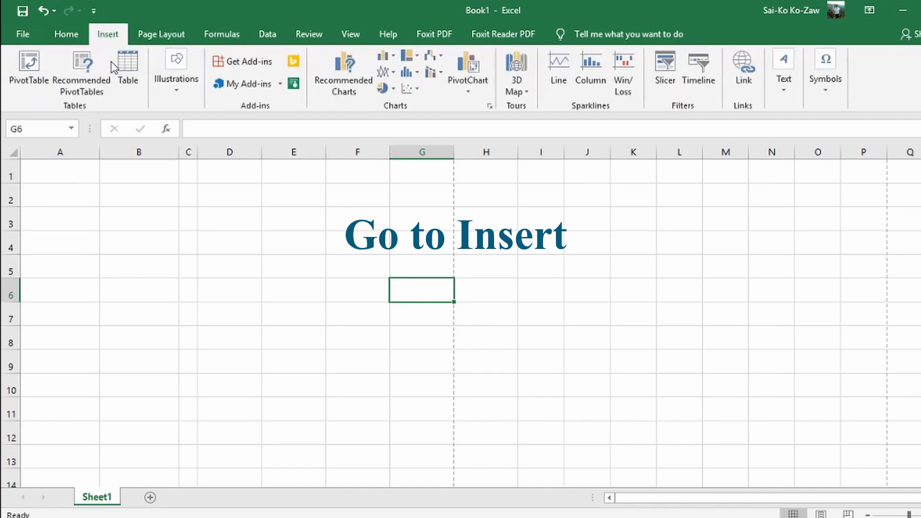
pyautogui.click(180, 89)
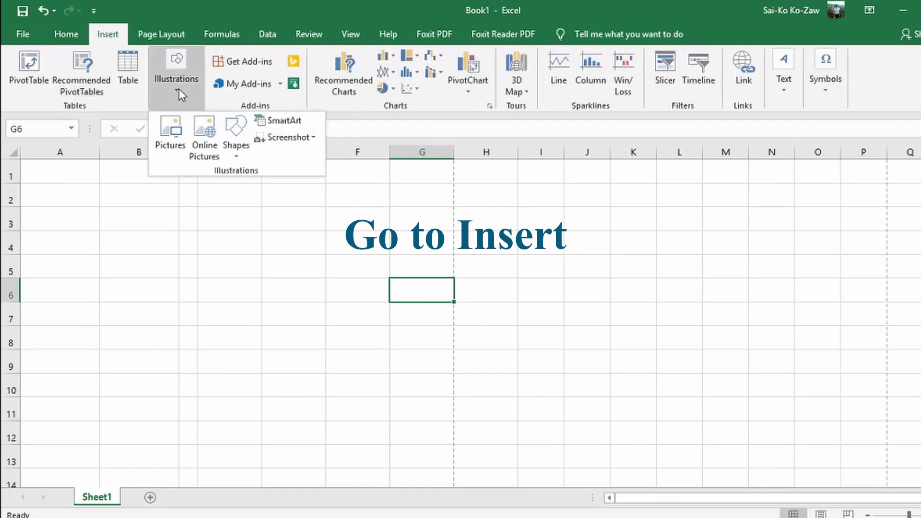
pyautogui.click(172, 148)
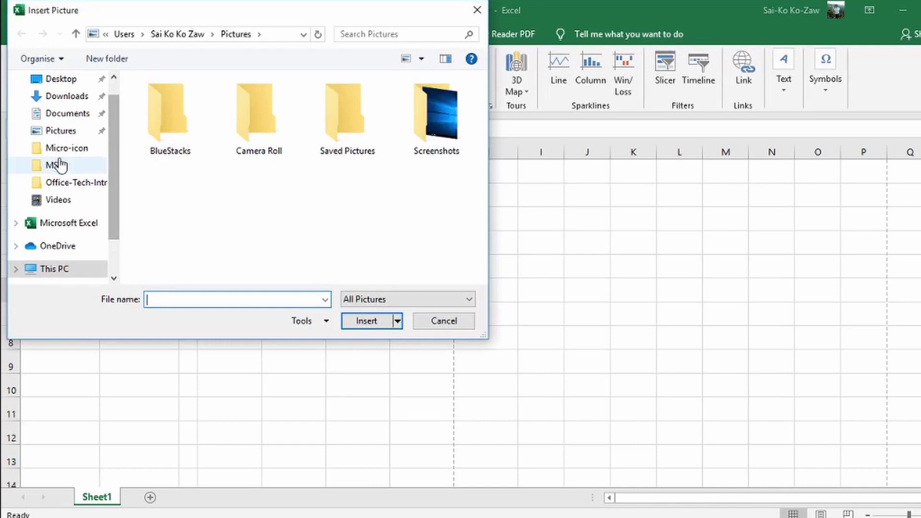
pyautogui.click(61, 149)
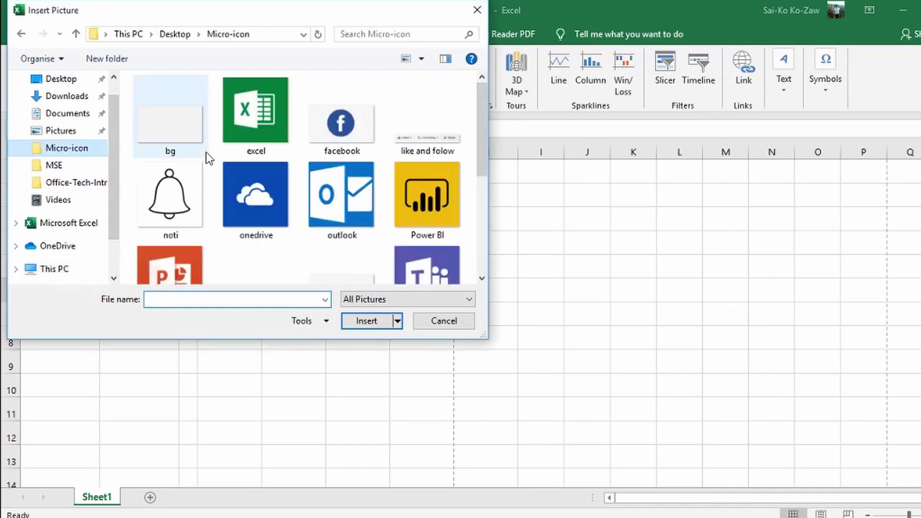
pyautogui.scroll(-3, 267, 212)
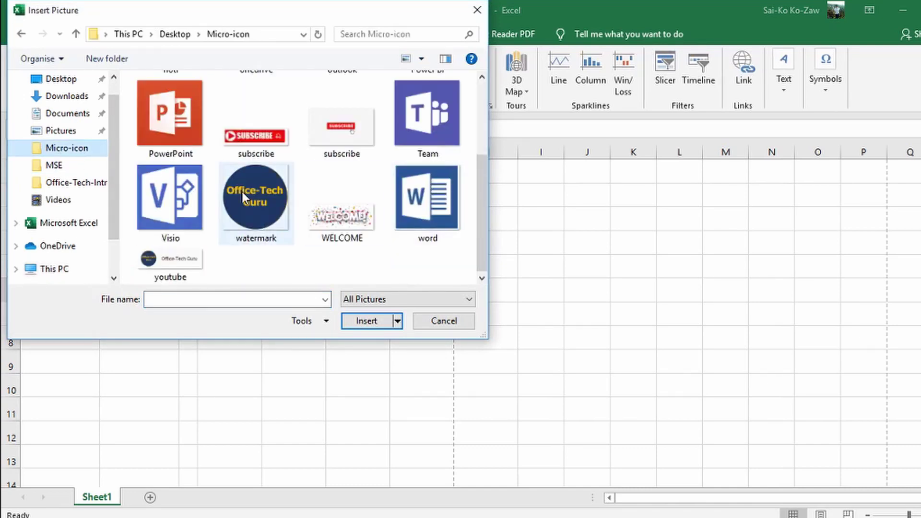
pyautogui.click(274, 221)
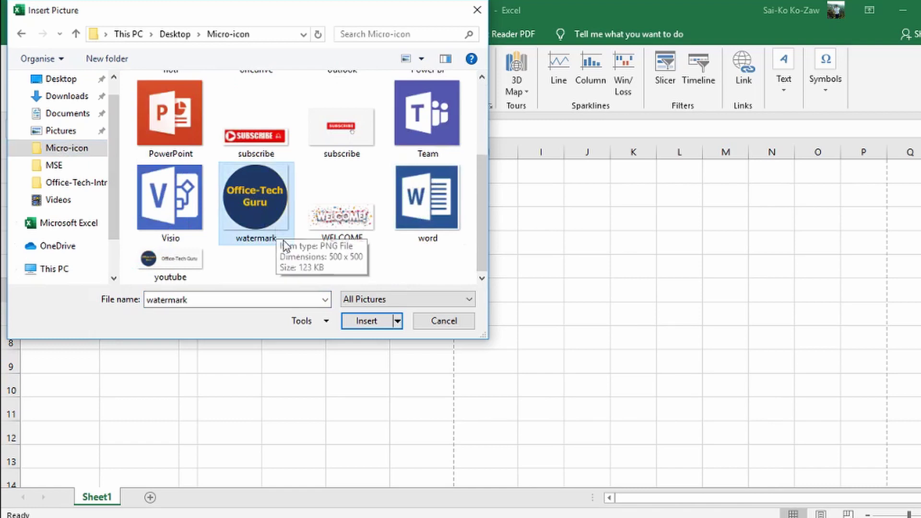
pyautogui.click(361, 321)
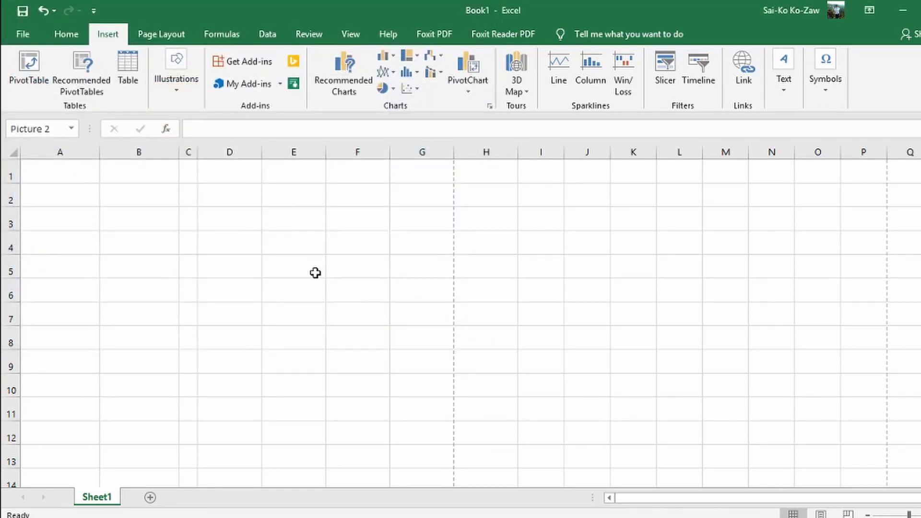
# Step: Move the logo to the top-left over columns A–B and shrink it to about half size
pyautogui.moveTo(409, 309); pyautogui.dragTo(89, 200)
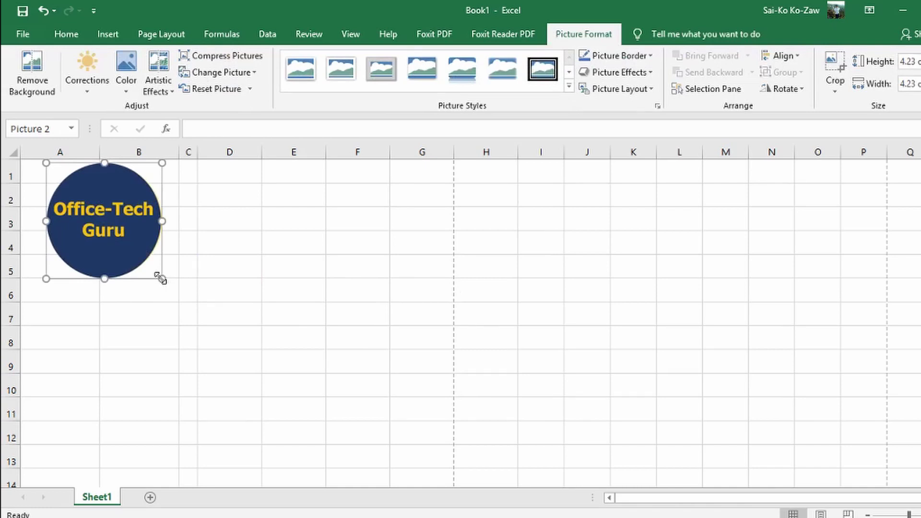
pyautogui.moveTo(161, 278); pyautogui.dragTo(100, 197)
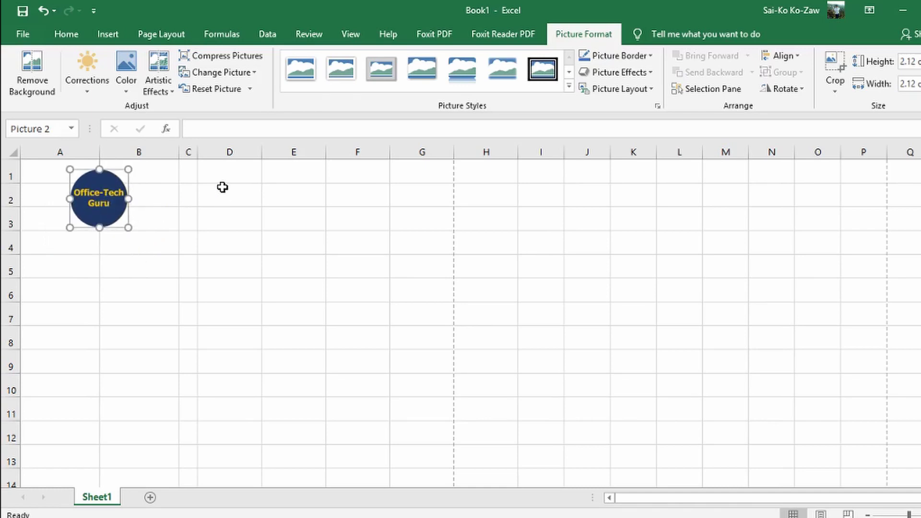
pyautogui.moveTo(220, 190); pyautogui.dragTo(413, 199)
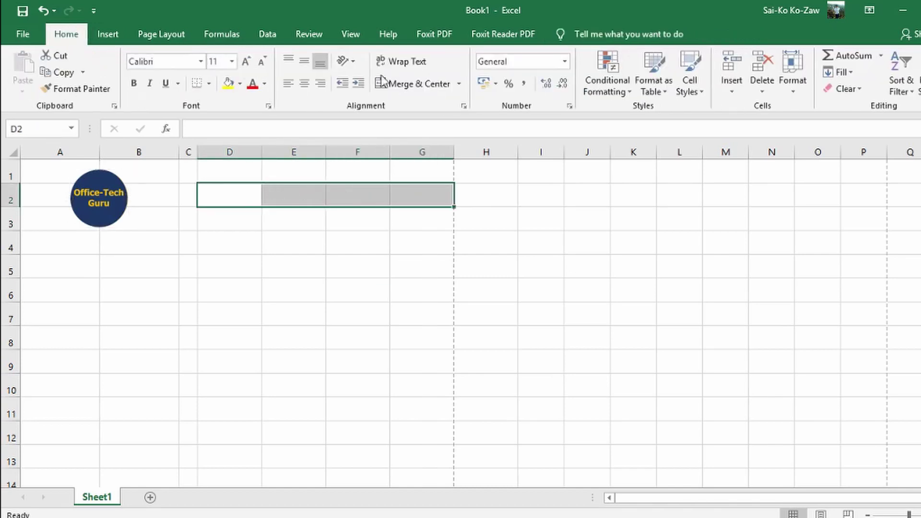
# Step: Merge D2:G2, enter 'Mr. Office-Tech Guru', and align it middle-left
pyautogui.click(385, 89)
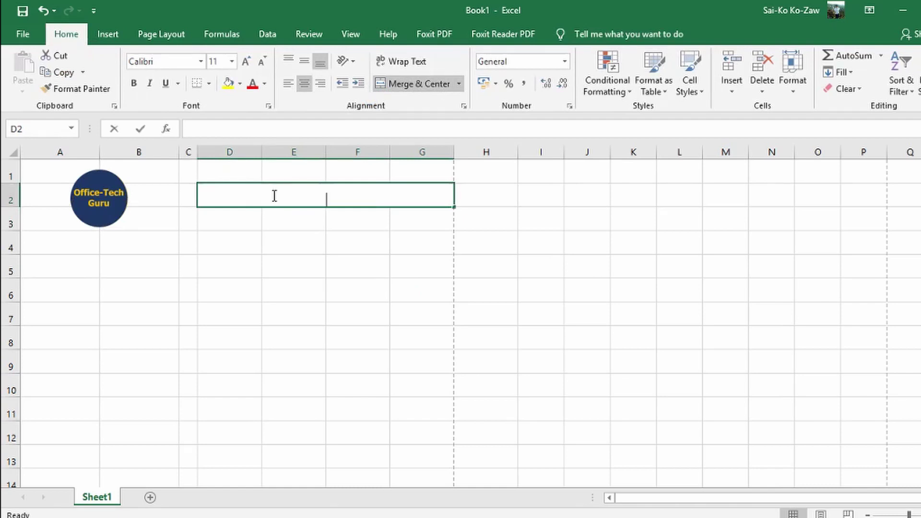
pyautogui.write('Mr.')
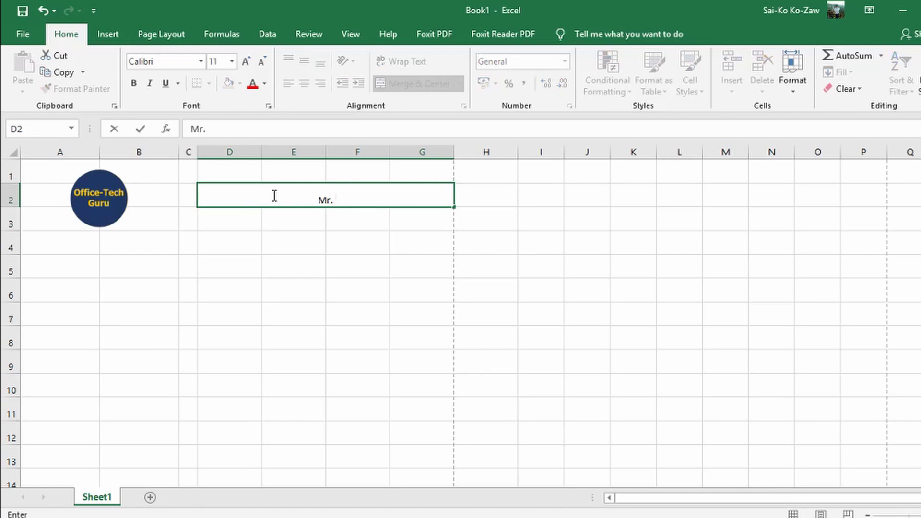
pyautogui.write(' Office')
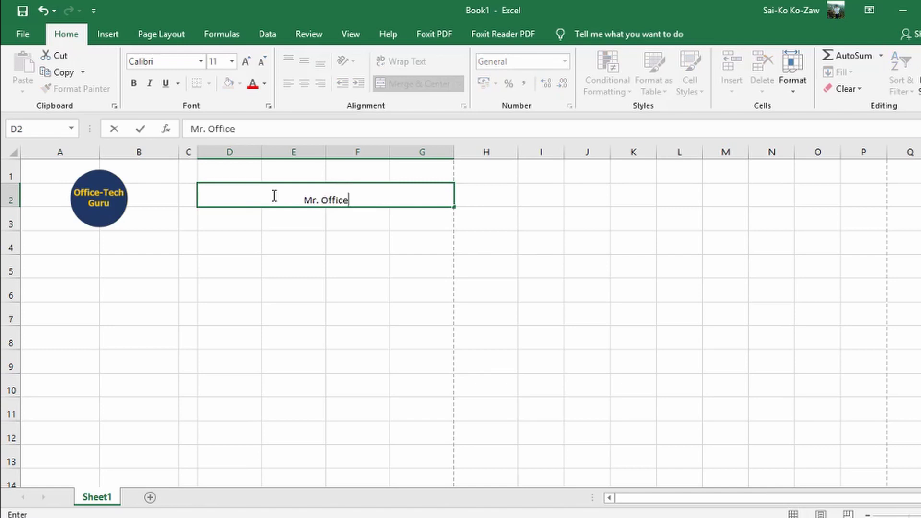
pyautogui.write('-Tech')
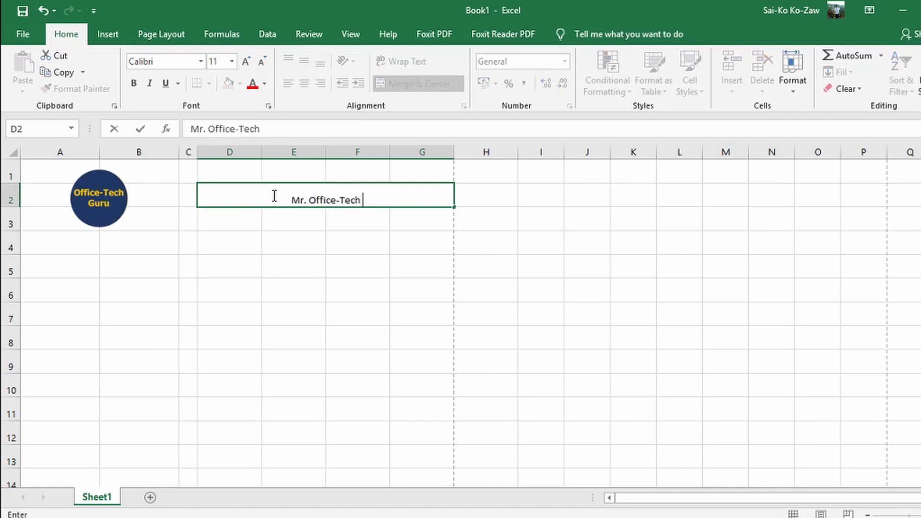
pyautogui.write(' Guru')
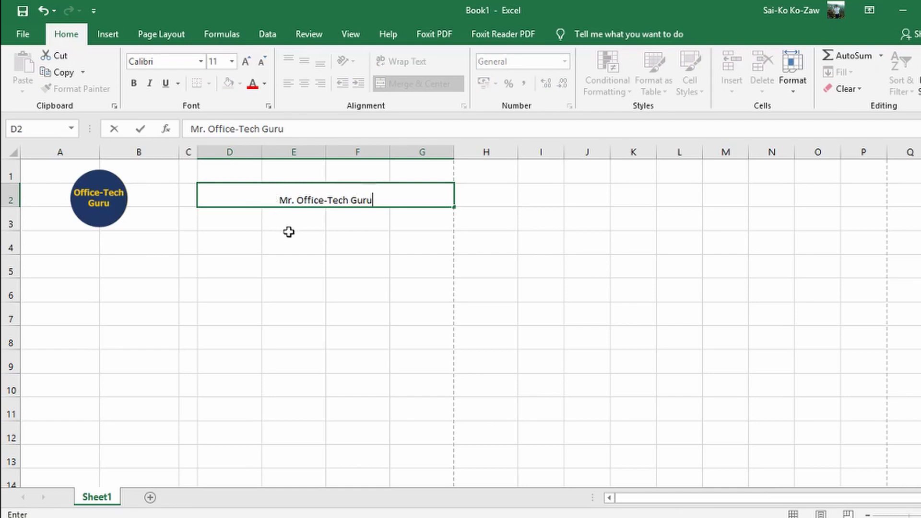
pyautogui.click(288, 232)
pyautogui.click(255, 195)
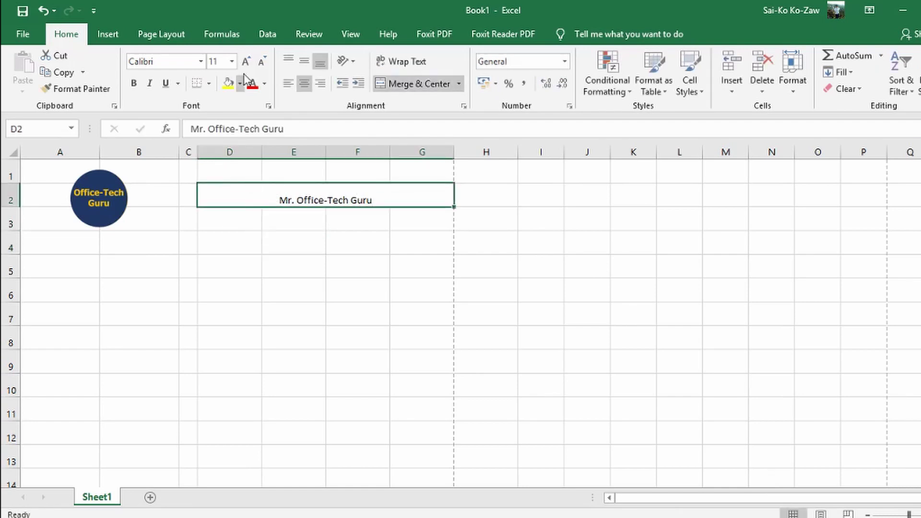
pyautogui.click(299, 65)
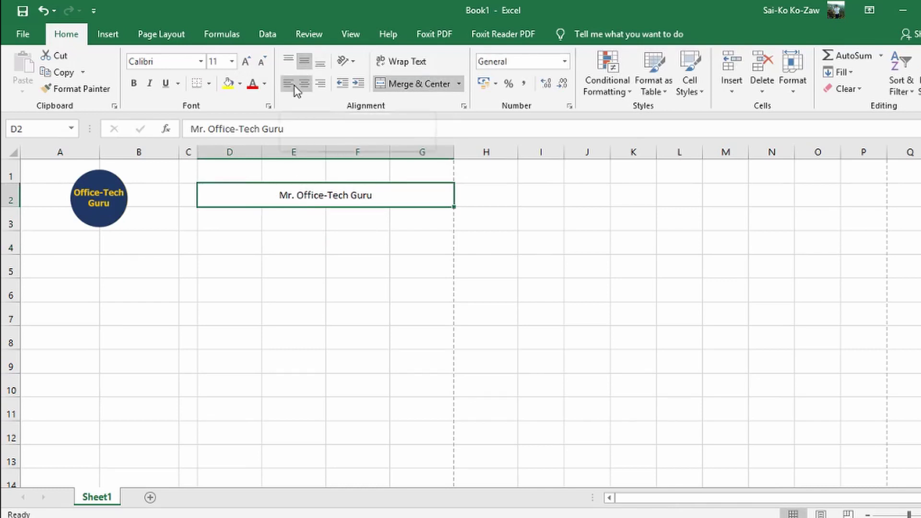
pyautogui.click(288, 84)
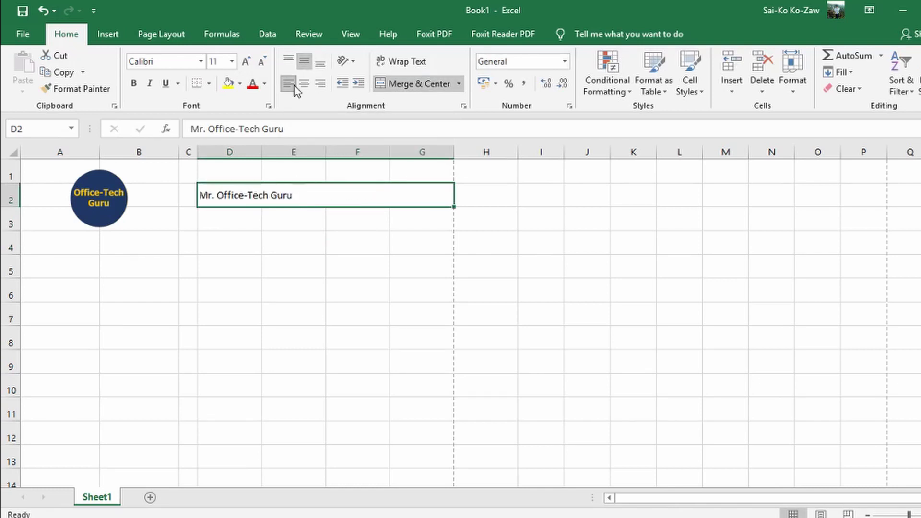
# Step: Set the whole sheet's font to Times New Roman and make the name bold
pyautogui.click(10, 152)
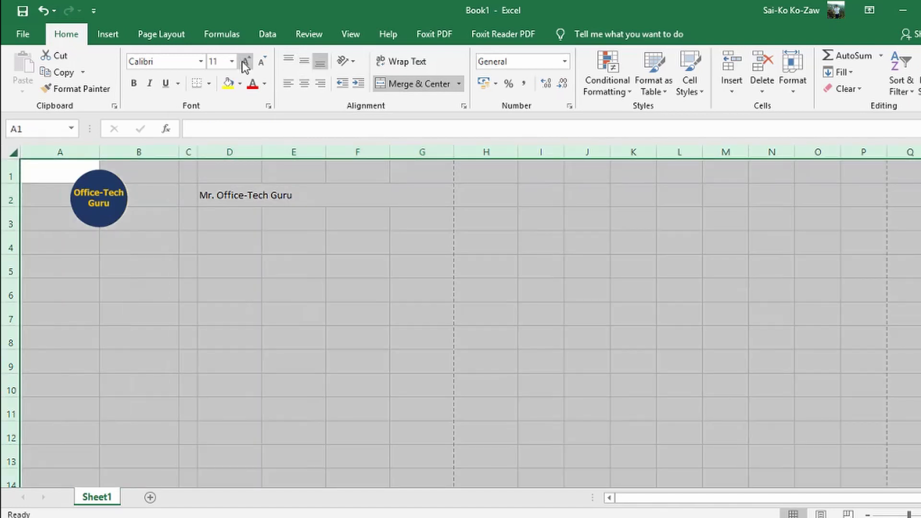
pyautogui.click(170, 62)
pyautogui.write('Times New Roma')
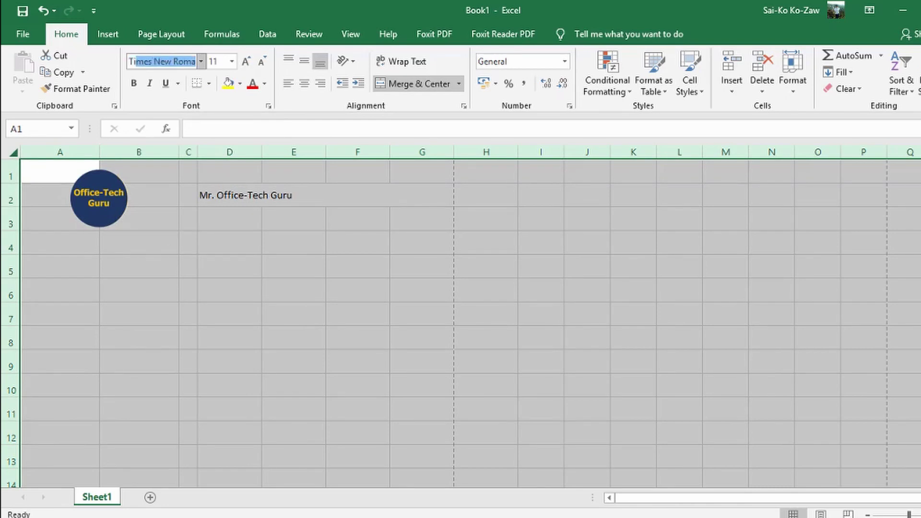
pyautogui.press('Return')
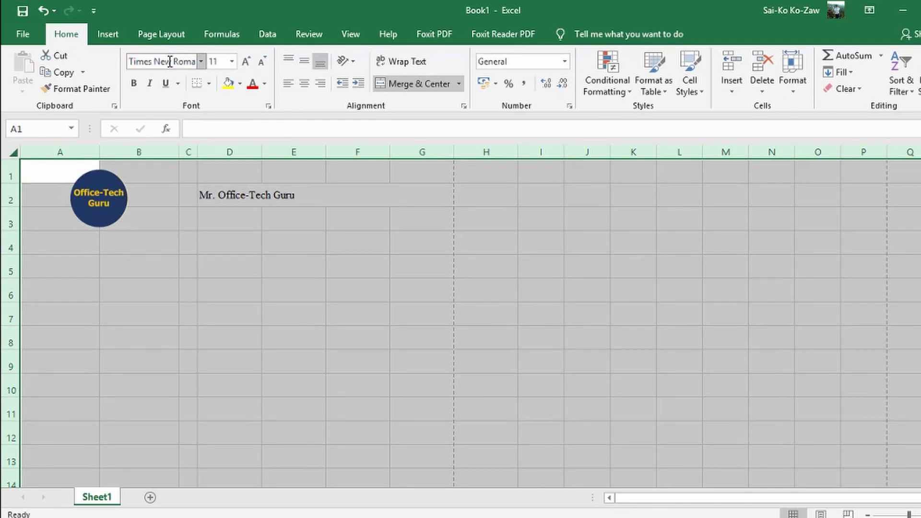
pyautogui.click(269, 188)
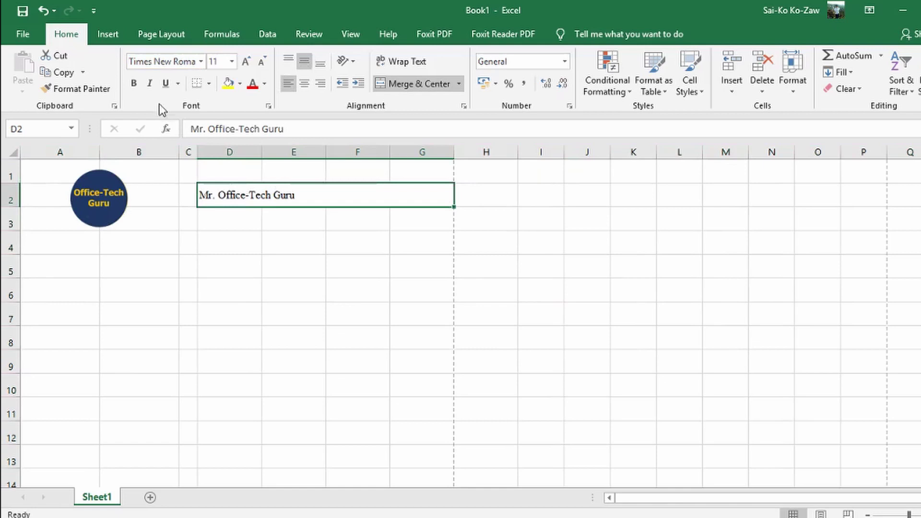
pyautogui.click(137, 90)
# Step: Merge D3:G3, enter 'YouTube Channel and Facebook Page', and align it middle-left
pyautogui.click(243, 217)
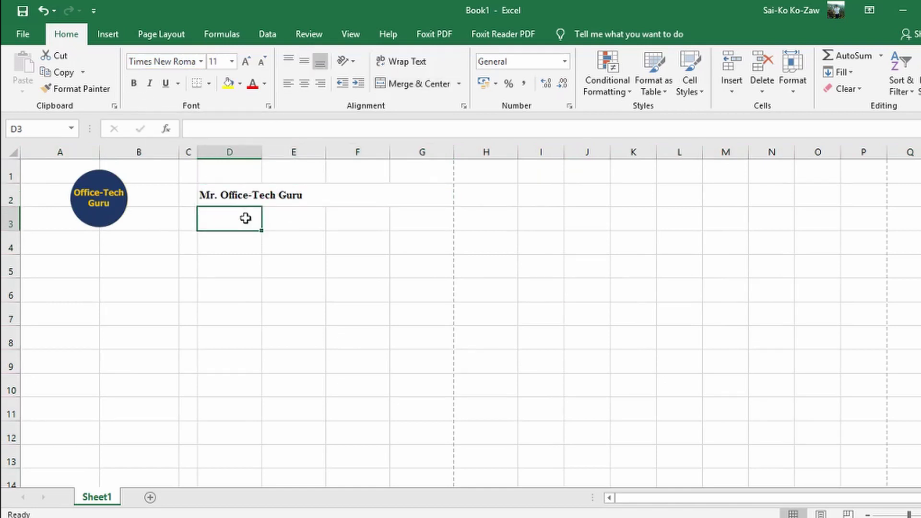
pyautogui.moveTo(241, 217); pyautogui.dragTo(392, 208)
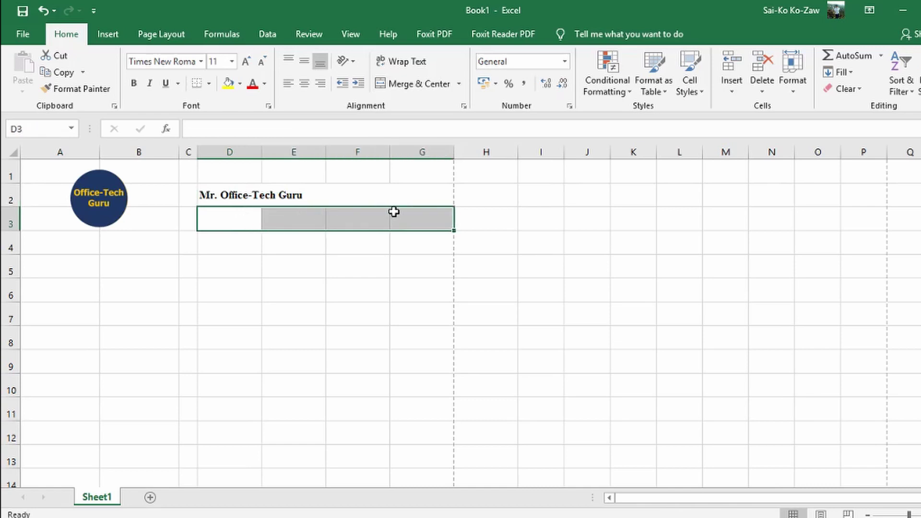
pyautogui.click(386, 84)
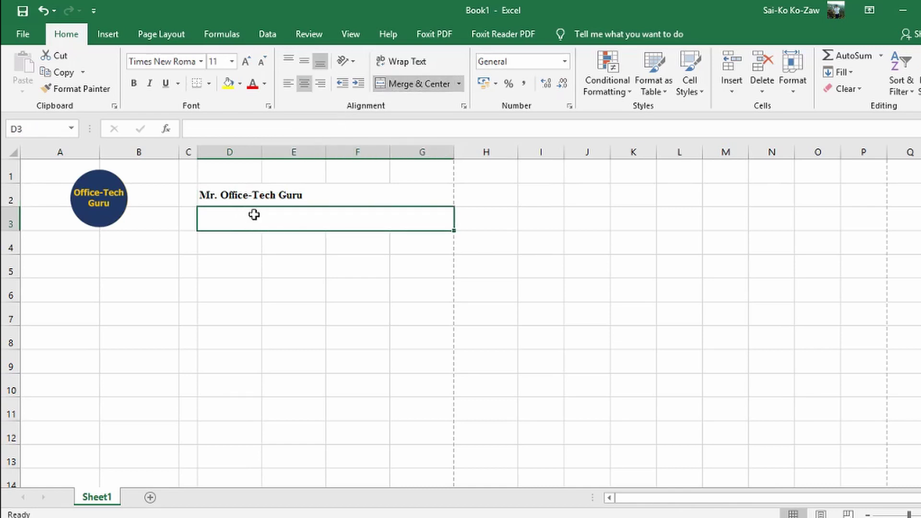
pyautogui.write('Yout')
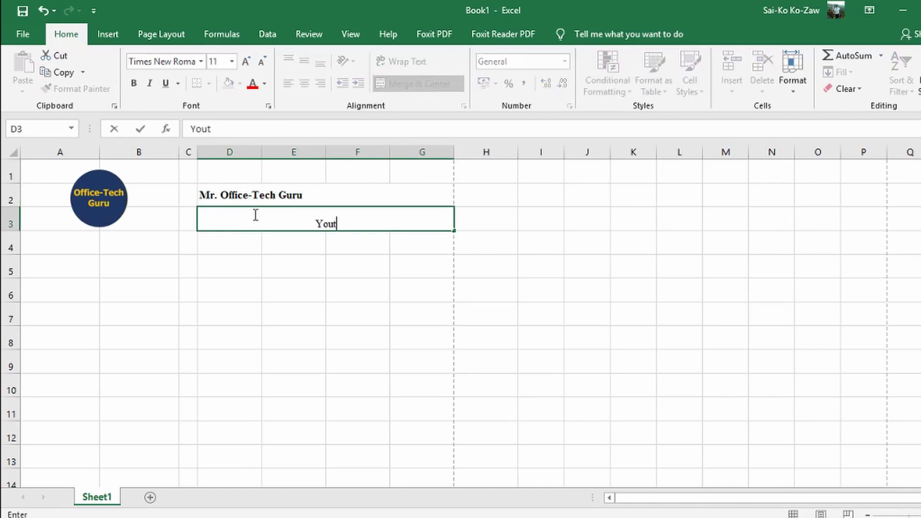
pyautogui.press('BackSpace')
pyautogui.write('Tube Channel ')
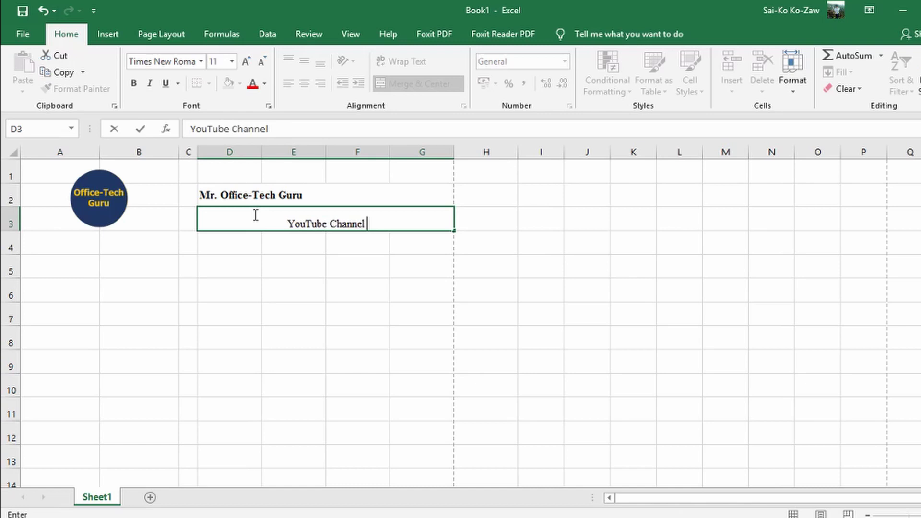
pyautogui.write('and Face')
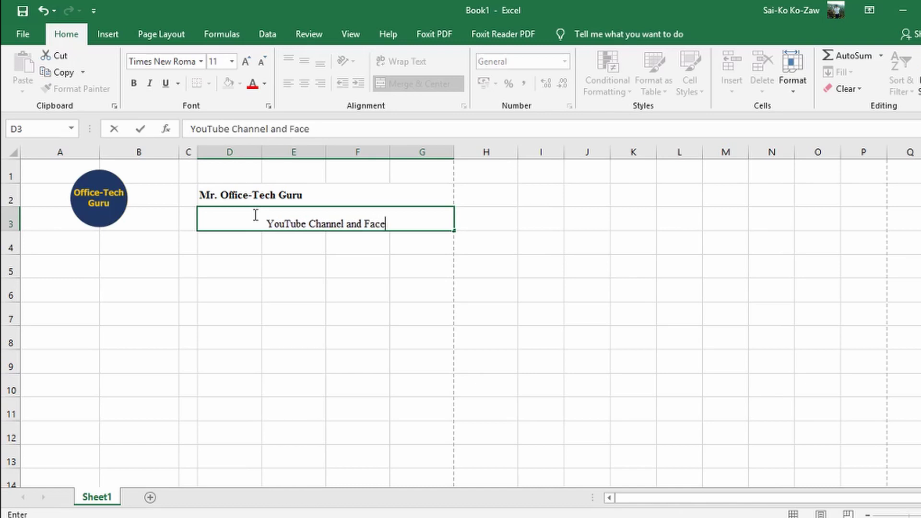
pyautogui.write('book Page')
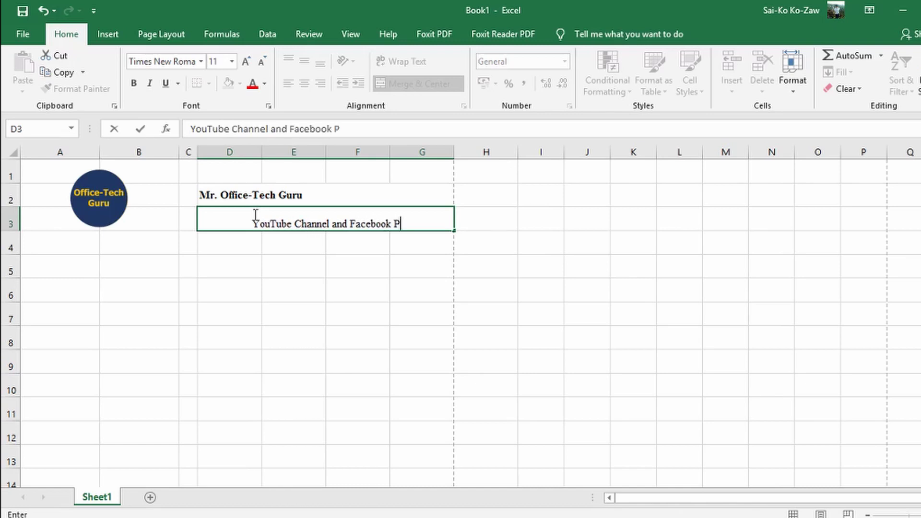
pyautogui.click(274, 281)
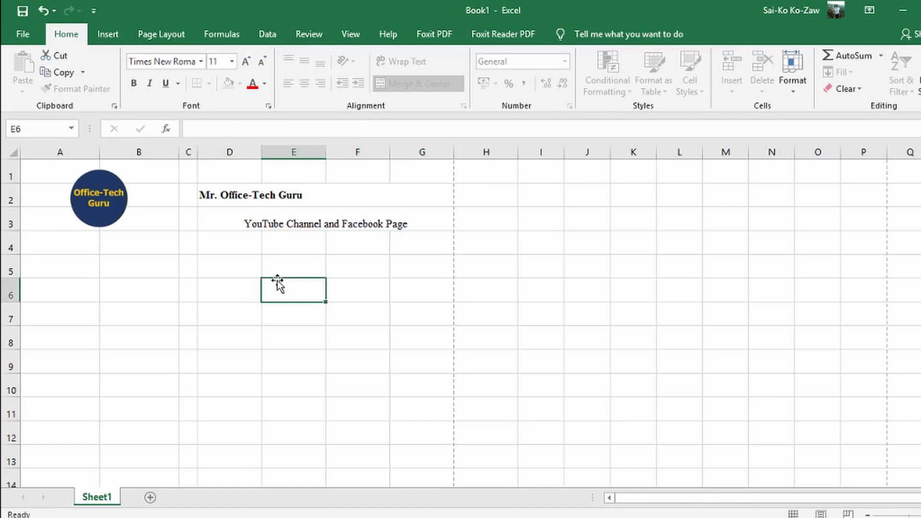
pyautogui.click(254, 213)
pyautogui.click(303, 60)
pyautogui.click(290, 81)
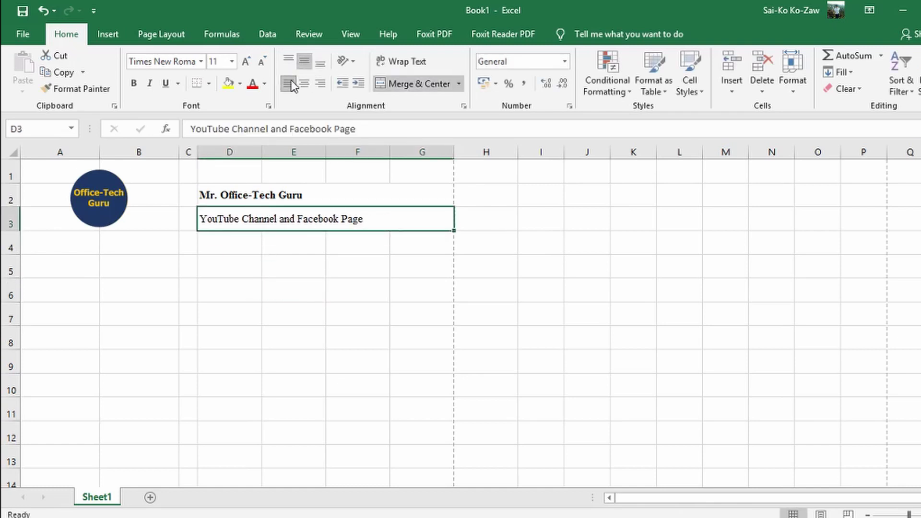
# Step: Merge D4:E4, enter the date 3 July 2019, and align it middle-left
pyautogui.moveTo(244, 243); pyautogui.dragTo(288, 242)
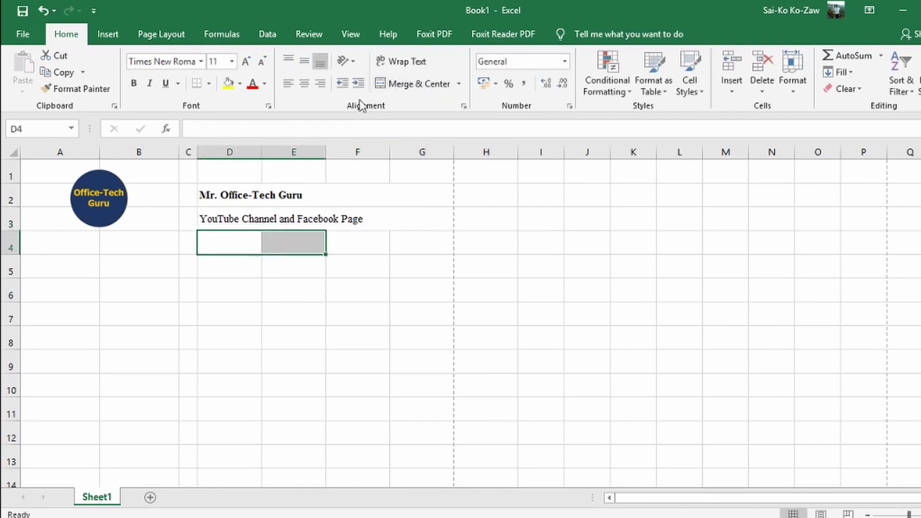
pyautogui.click(401, 85)
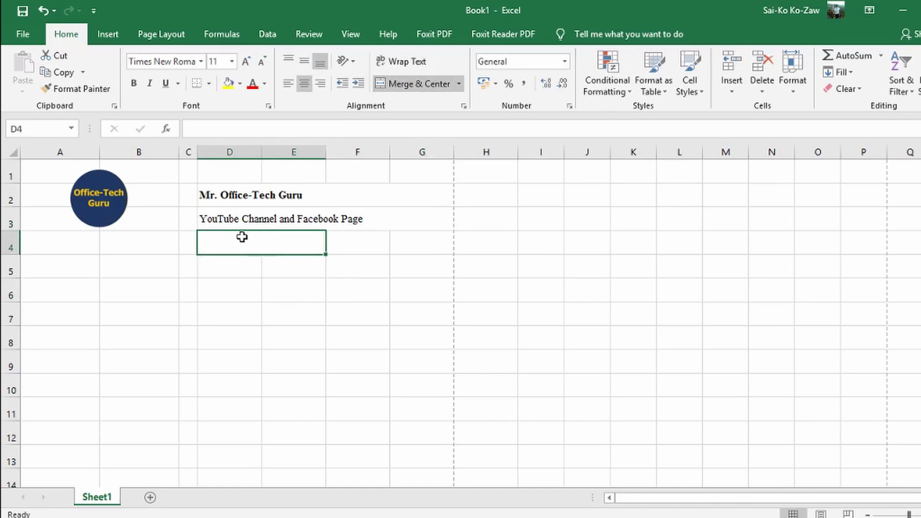
pyautogui.write('3')
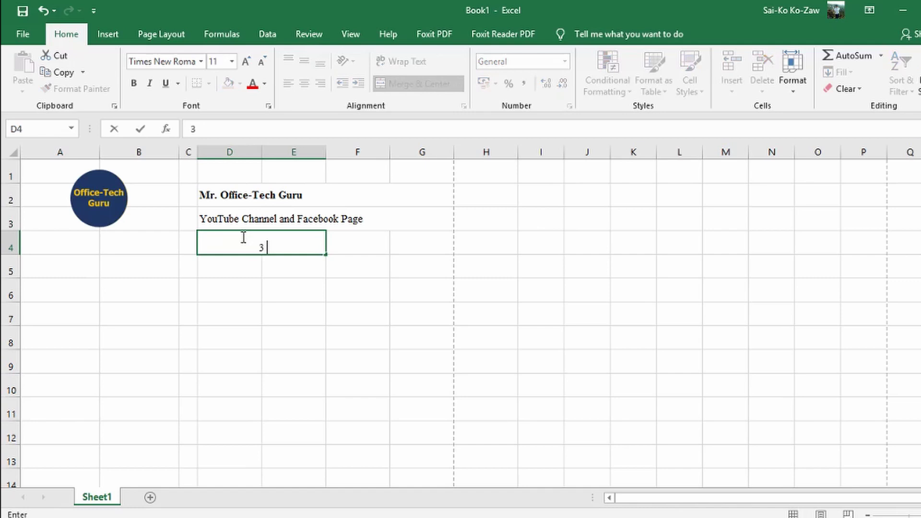
pyautogui.write(' July 2019')
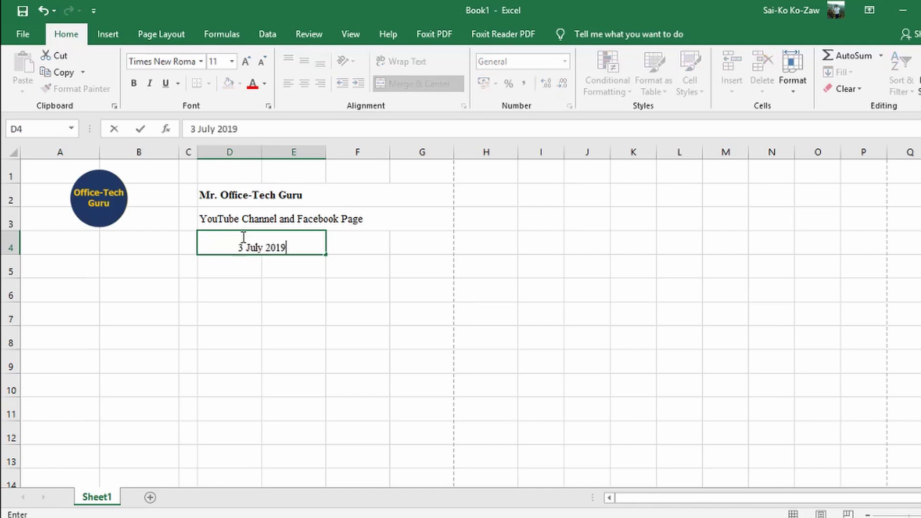
pyautogui.press('Return')
pyautogui.click(251, 240)
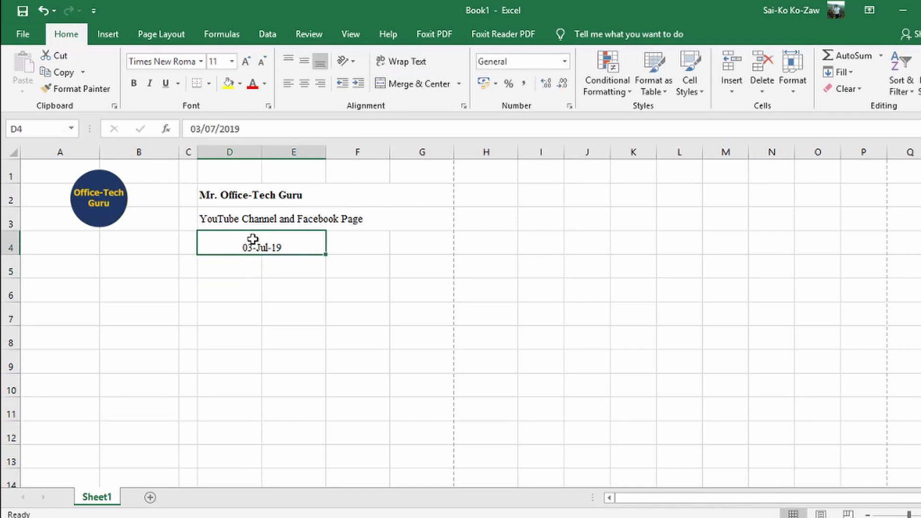
pyautogui.click(304, 59)
pyautogui.click(292, 80)
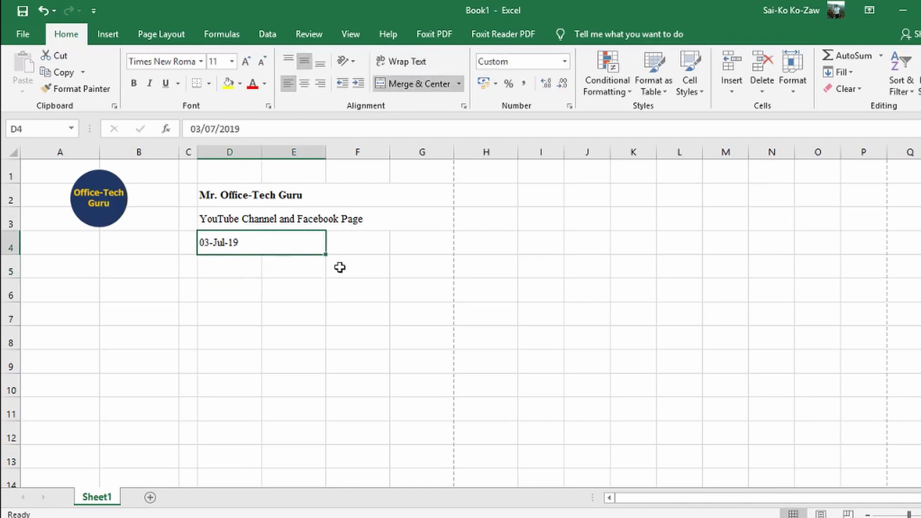
# Step: Merge F4:G4, enter 'Male', and align it middle-left
pyautogui.click(347, 244)
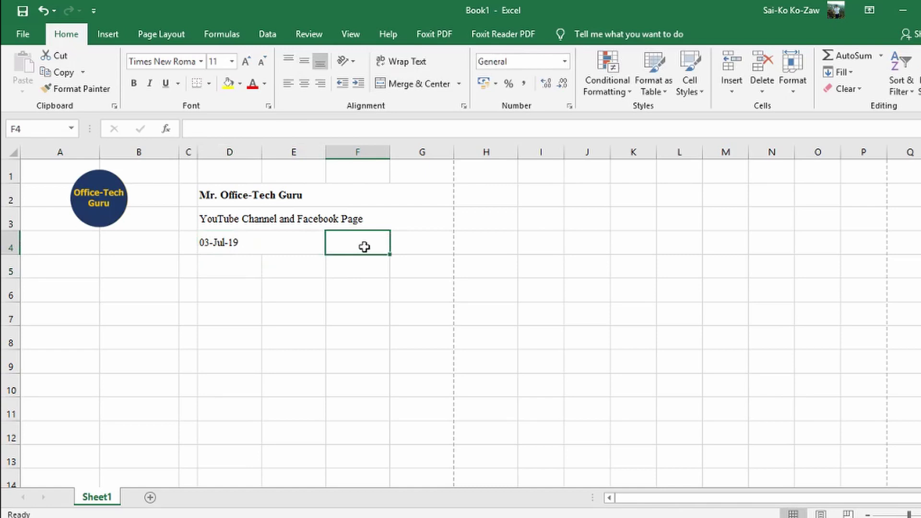
pyautogui.moveTo(365, 247); pyautogui.dragTo(405, 249)
pyautogui.click(395, 83)
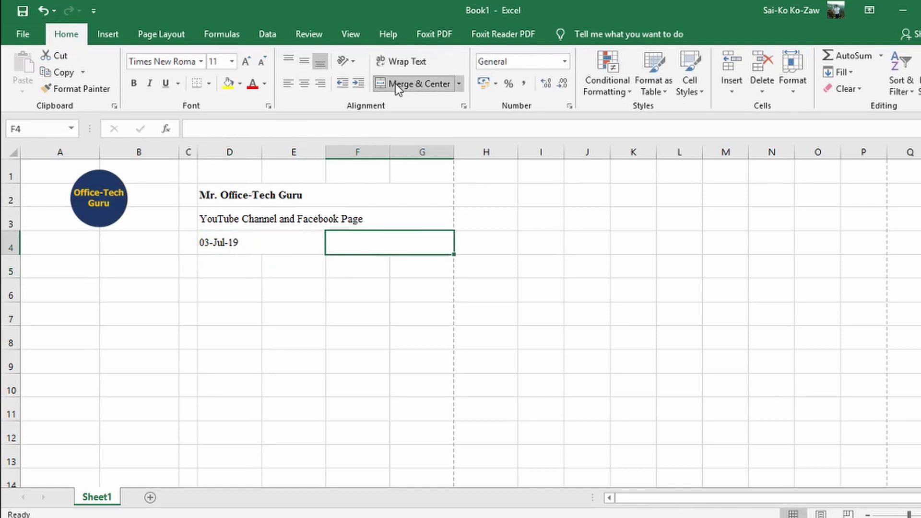
pyautogui.write('Male')
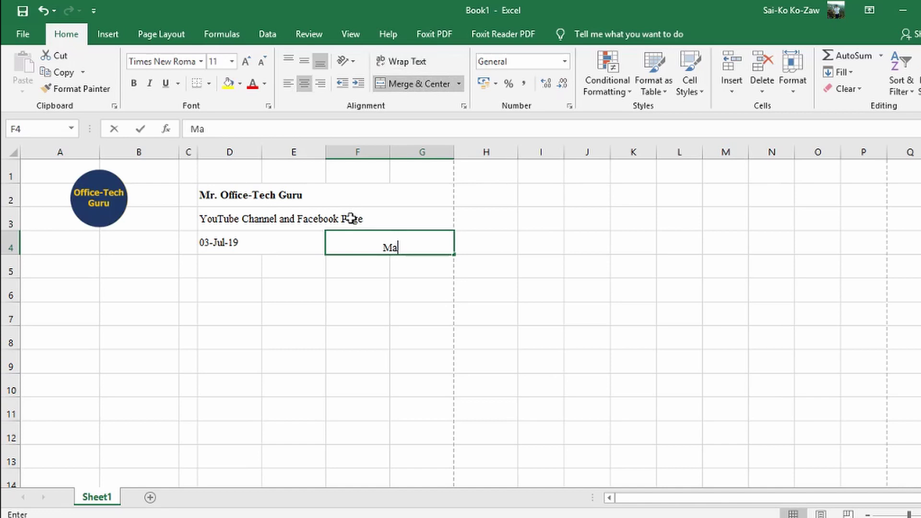
pyautogui.click(357, 315)
pyautogui.click(373, 244)
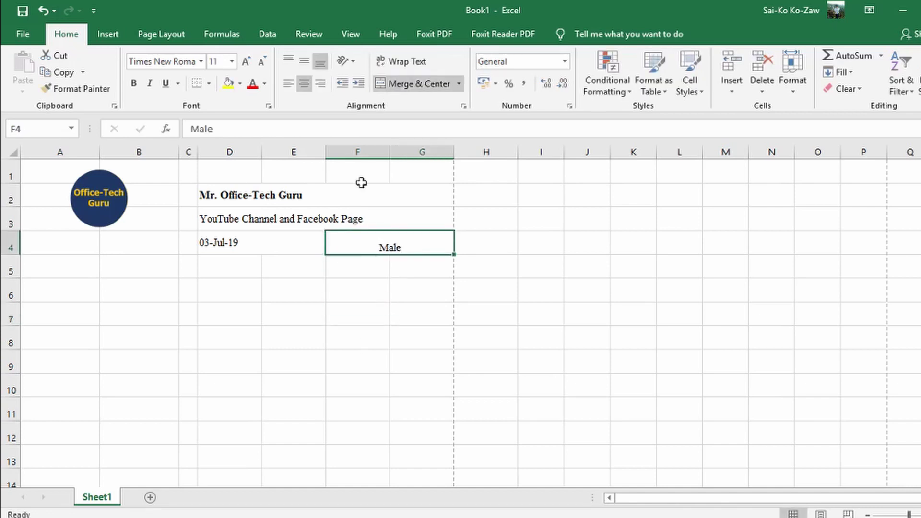
pyautogui.click(305, 59)
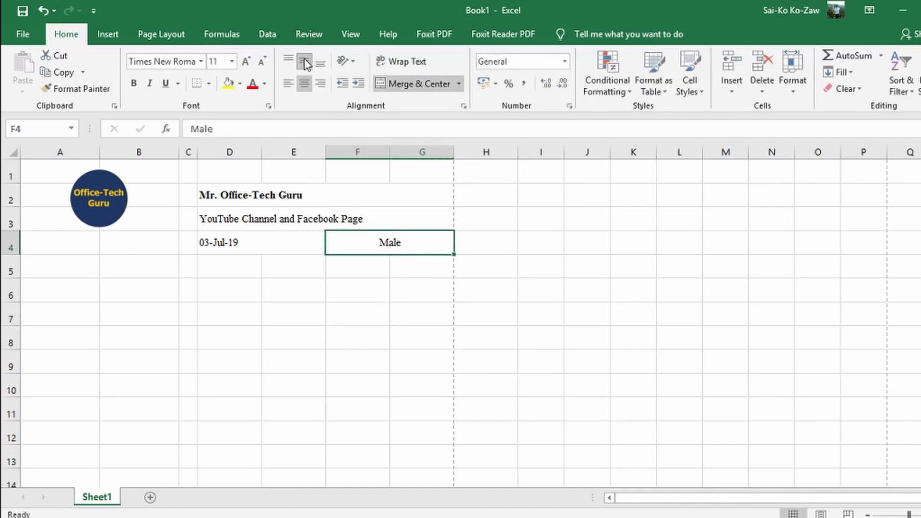
pyautogui.click(290, 88)
# Step: Check the header entries and select the date cell D4
pyautogui.click(318, 263)
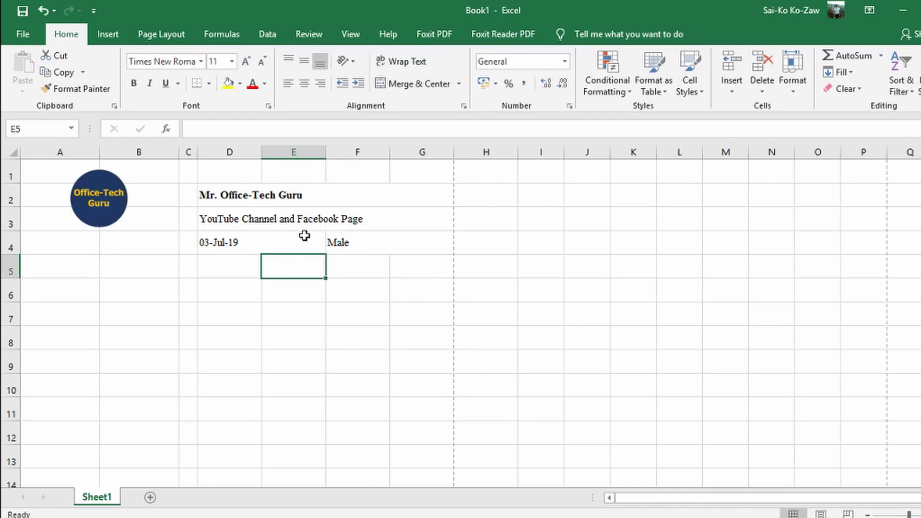
pyautogui.click(286, 200)
pyautogui.click(285, 214)
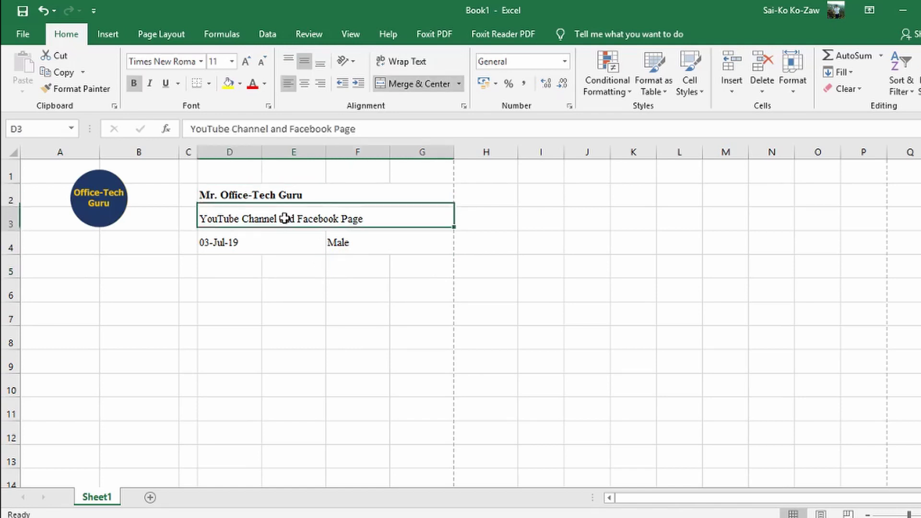
pyautogui.click(261, 238)
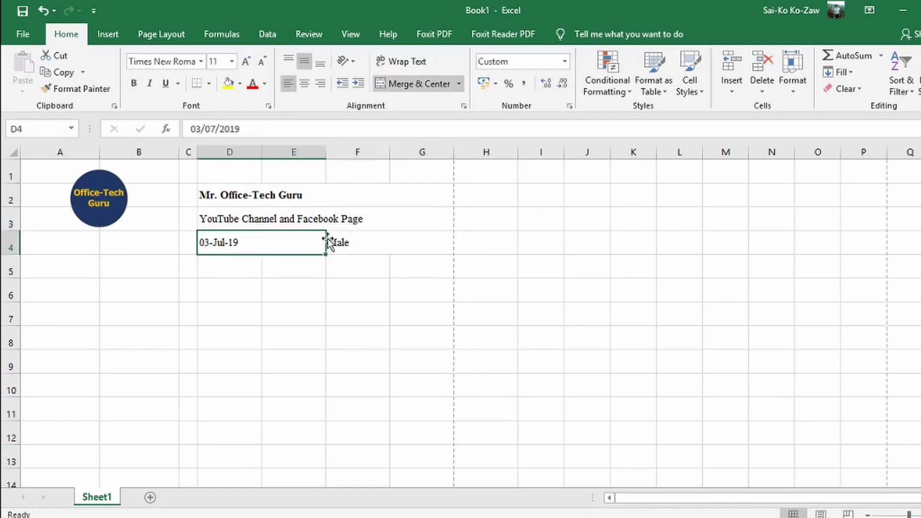
pyautogui.click(353, 243)
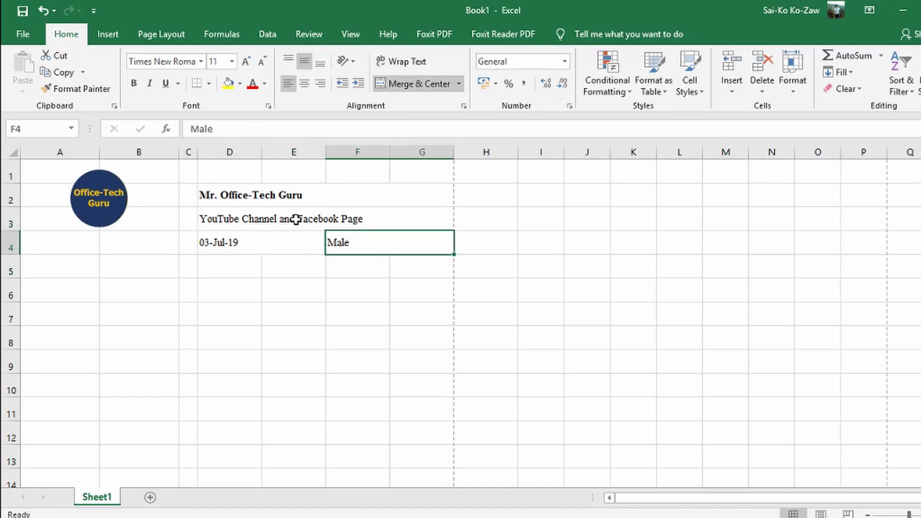
pyautogui.click(290, 237)
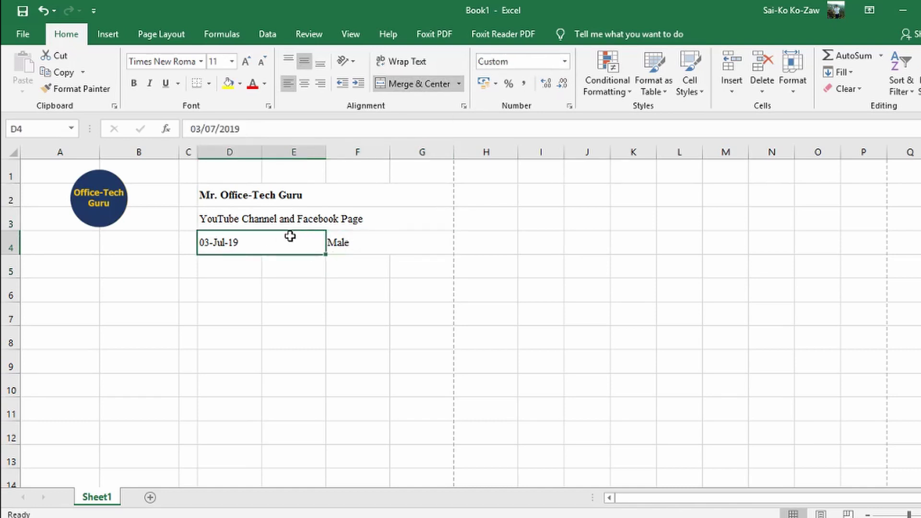
# Step: Apply the '14 March 2012' date format so D4 shows 03 July 2019
pyautogui.click(565, 66)
pyautogui.click(668, 176)
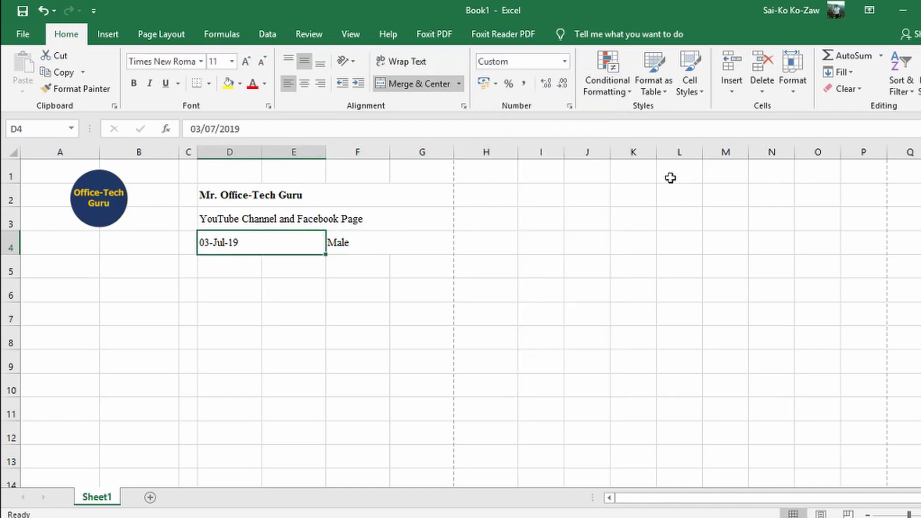
pyautogui.click(570, 107)
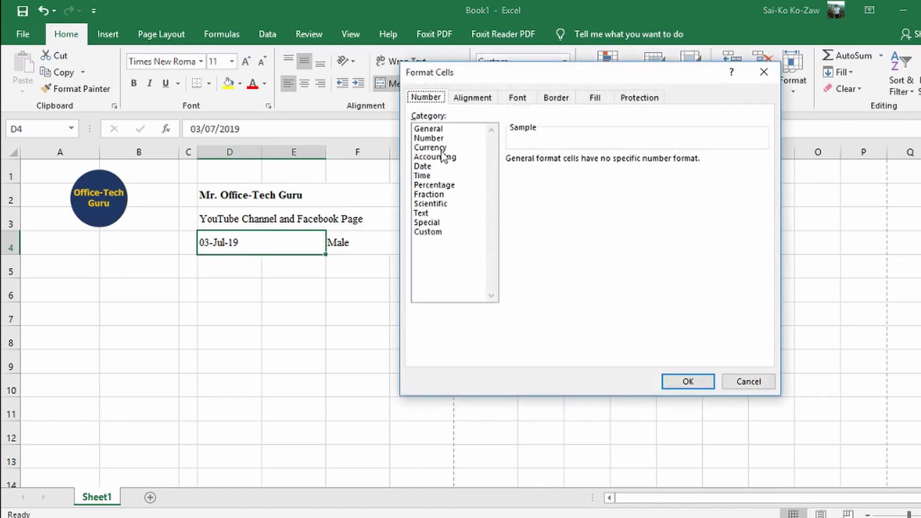
pyautogui.click(436, 168)
pyautogui.moveTo(761, 183); pyautogui.dragTo(762, 192)
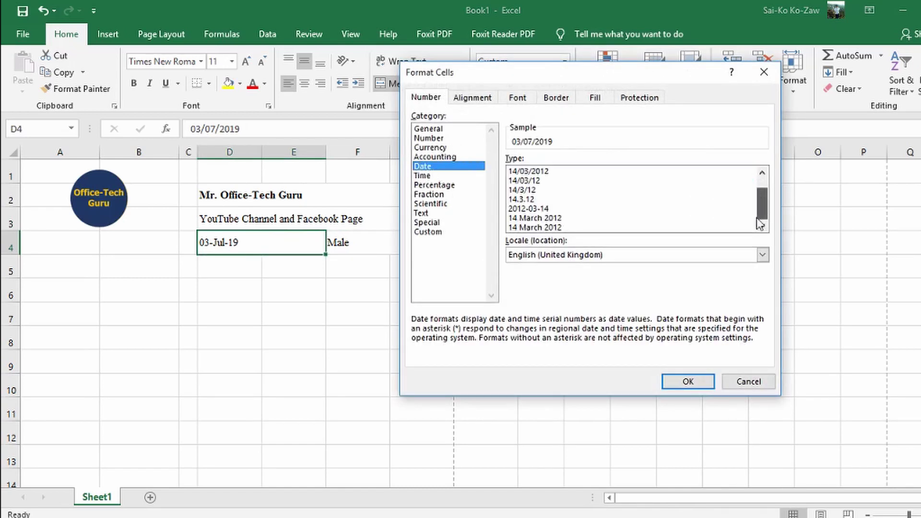
pyautogui.click(532, 218)
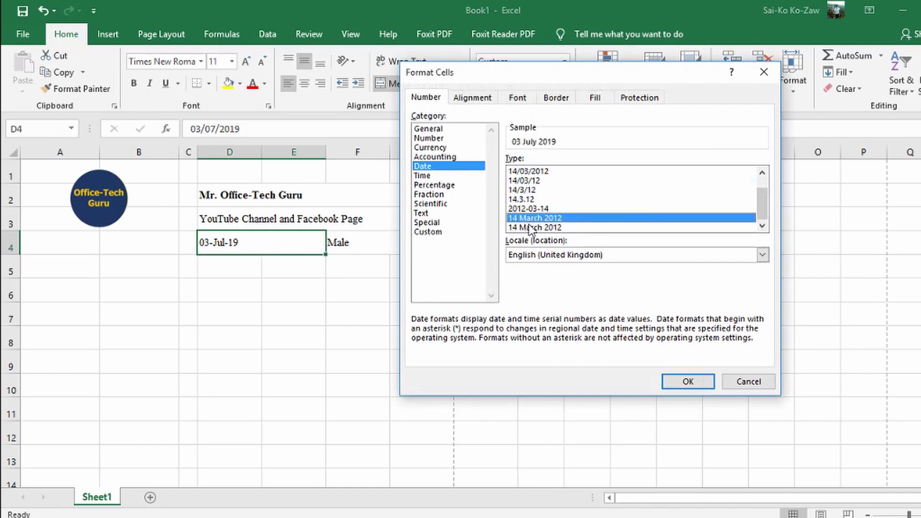
pyautogui.click(673, 383)
pyautogui.click(457, 309)
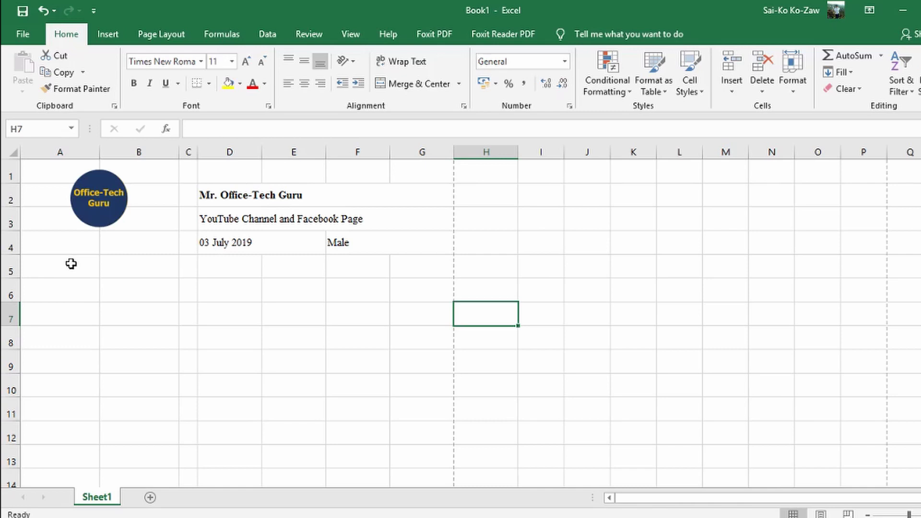
# Step: Merge A5:B5 and add a bold, middle-left aligned 'About Me' heading
pyautogui.moveTo(48, 272); pyautogui.dragTo(107, 269)
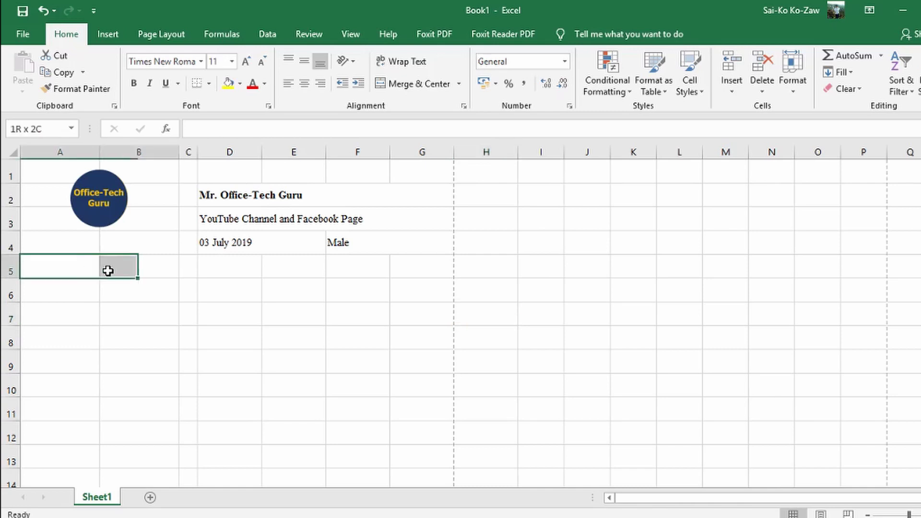
pyautogui.click(407, 84)
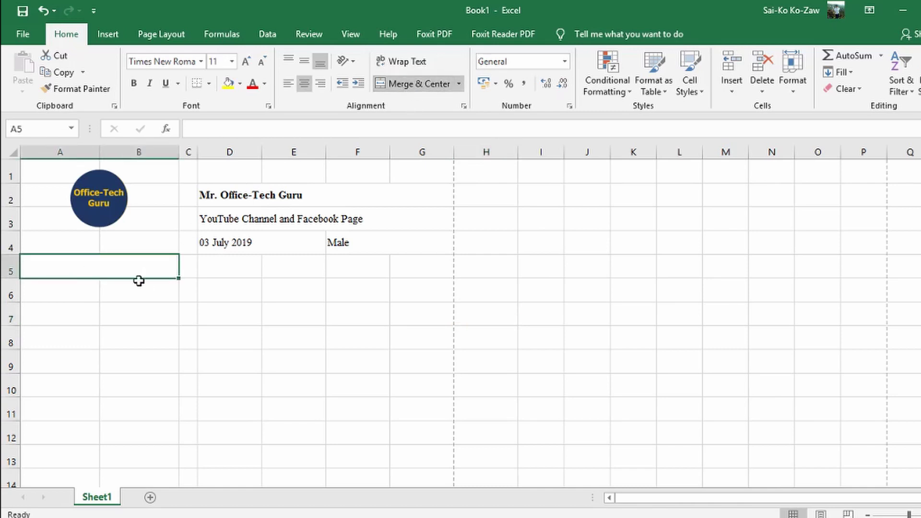
pyautogui.write('About ')
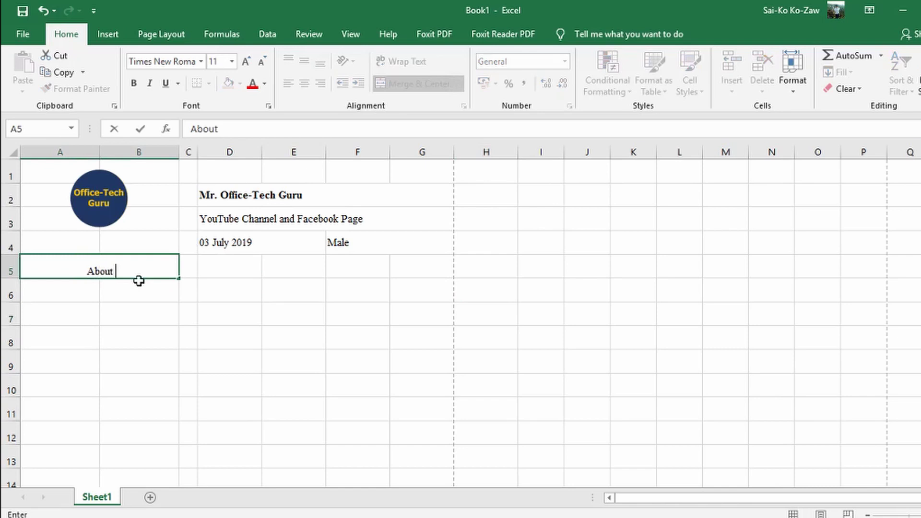
pyautogui.write('Me')
pyautogui.click(139, 283)
pyautogui.click(94, 262)
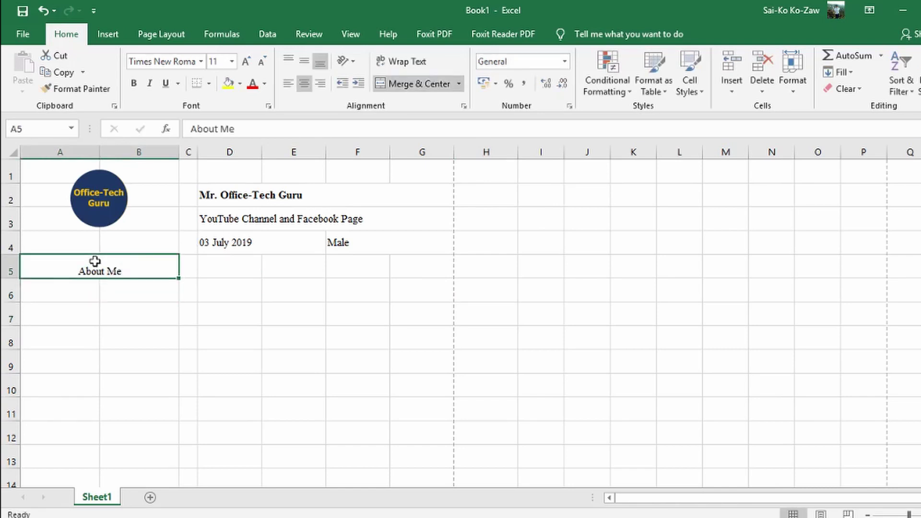
pyautogui.click(288, 84)
pyautogui.click(305, 63)
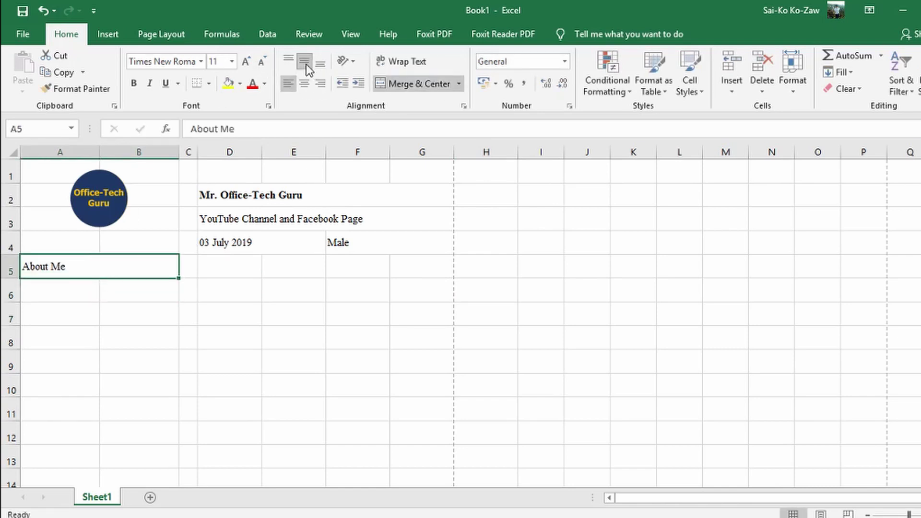
pyautogui.click(136, 85)
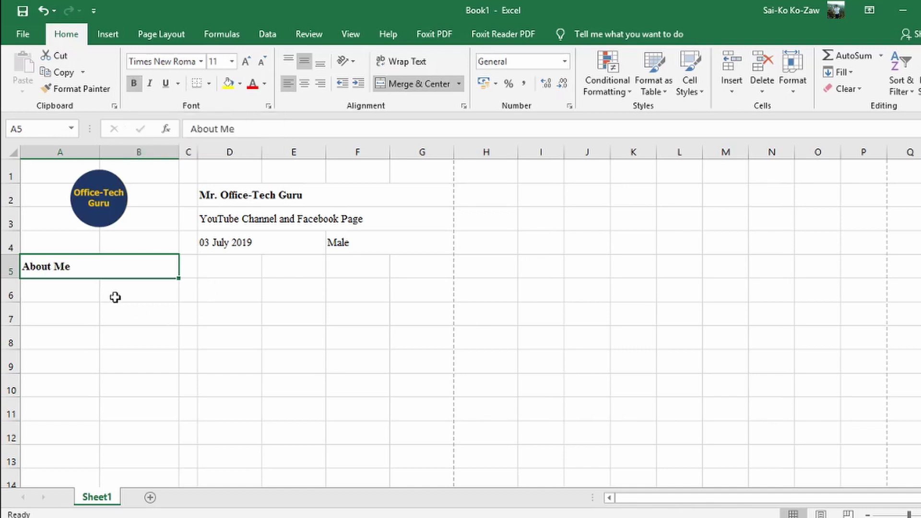
# Step: Merge A6:B9 into one block for the About Me text
pyautogui.moveTo(72, 290); pyautogui.dragTo(142, 372)
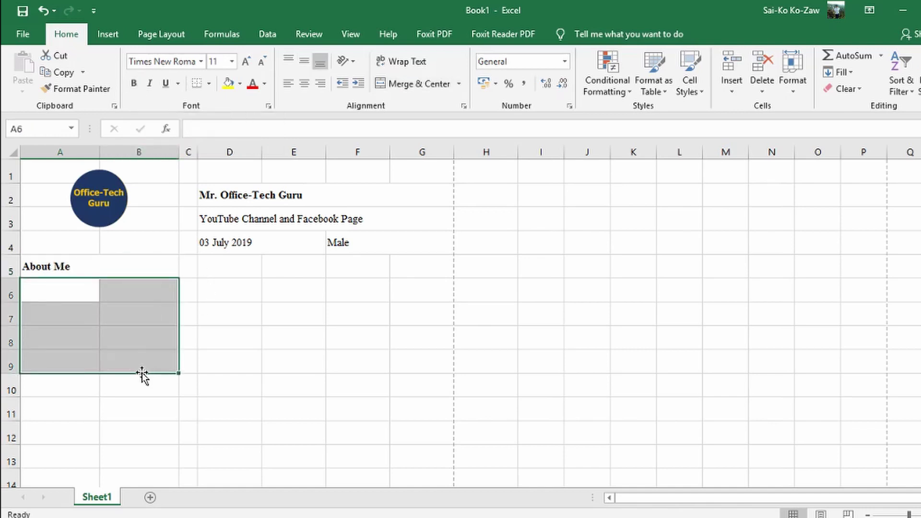
pyautogui.click(387, 86)
pyautogui.click(270, 272)
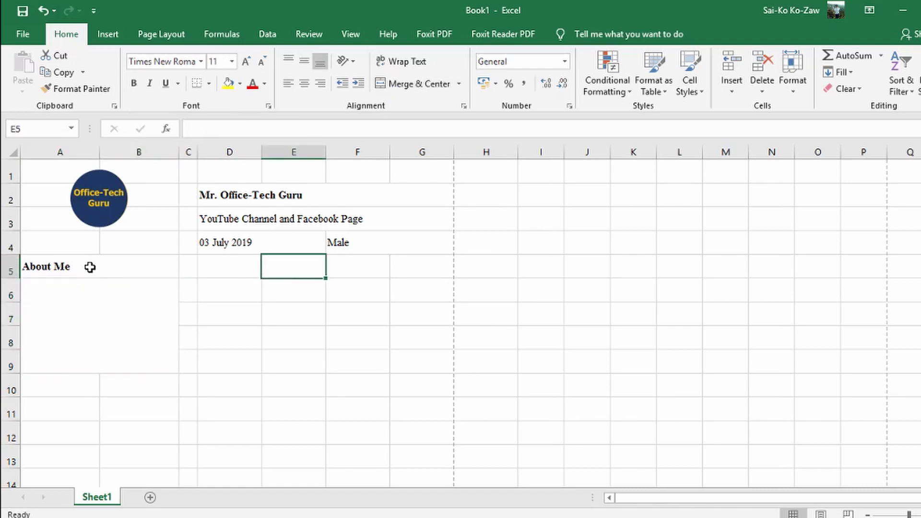
# Step: Merge A10:B10 and add a bold, middle-left aligned 'Contact' heading
pyautogui.scroll(-1, 134, 329)
pyautogui.moveTo(48, 309); pyautogui.dragTo(143, 311)
pyautogui.click(403, 86)
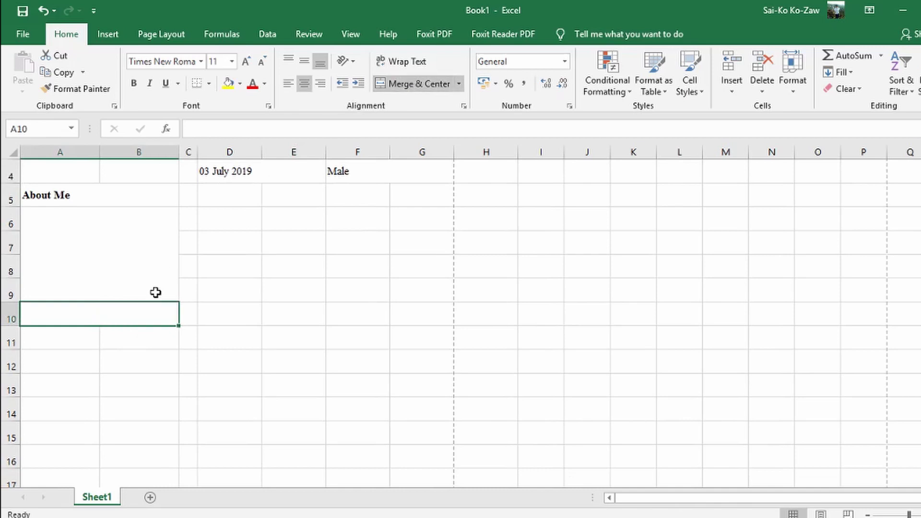
pyautogui.write('Contac')
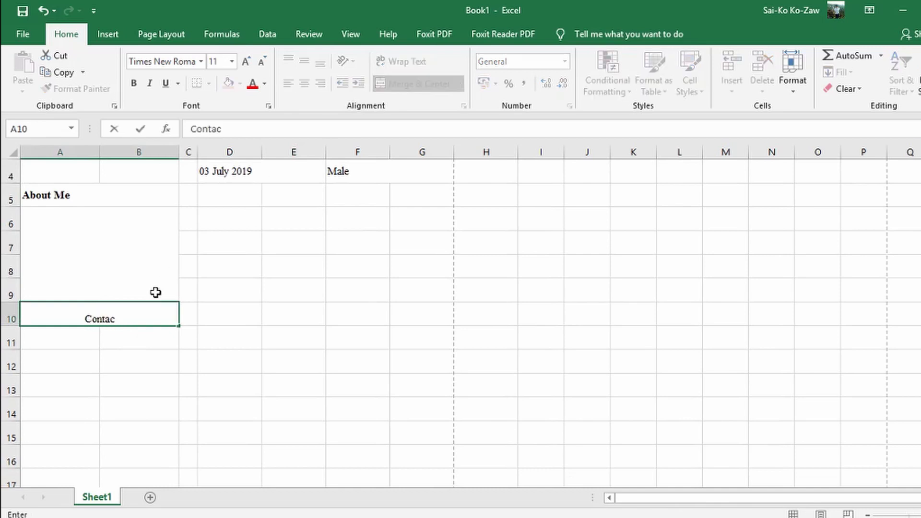
pyautogui.write('t')
pyautogui.click(270, 322)
pyautogui.click(115, 319)
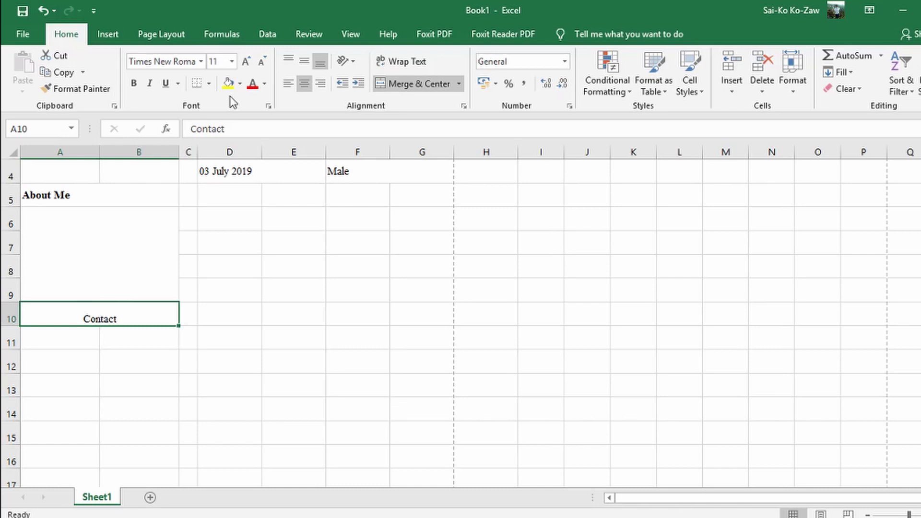
pyautogui.click(287, 83)
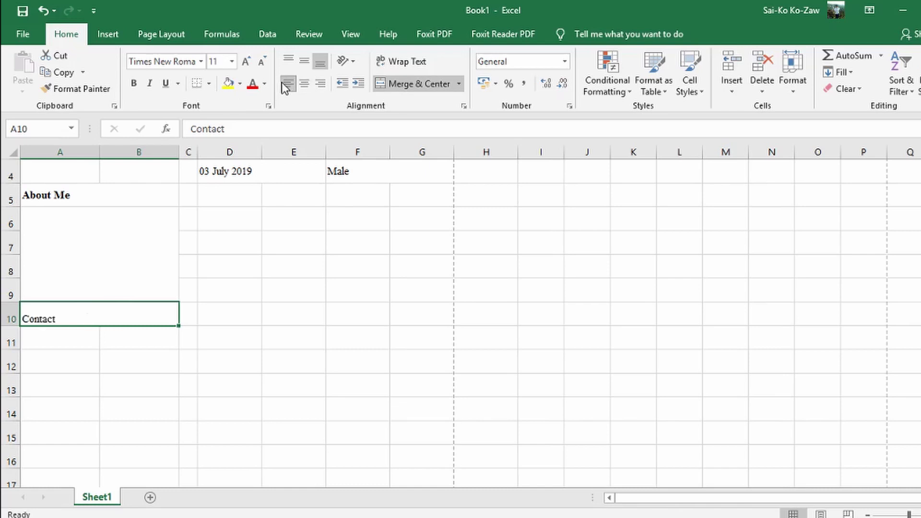
pyautogui.click(129, 80)
pyautogui.click(304, 61)
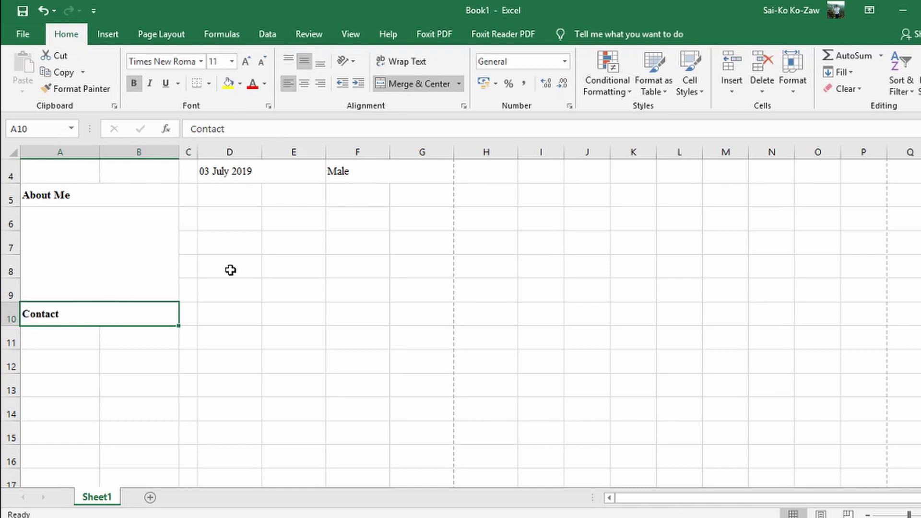
# Step: Merge columns A–B in each of rows 11, 12 and 13
pyautogui.scroll(-2, 245, 294)
pyautogui.moveTo(65, 207); pyautogui.dragTo(129, 223)
pyautogui.click(405, 89)
pyautogui.click(103, 224)
pyautogui.click(413, 84)
pyautogui.moveTo(84, 243); pyautogui.dragTo(120, 243)
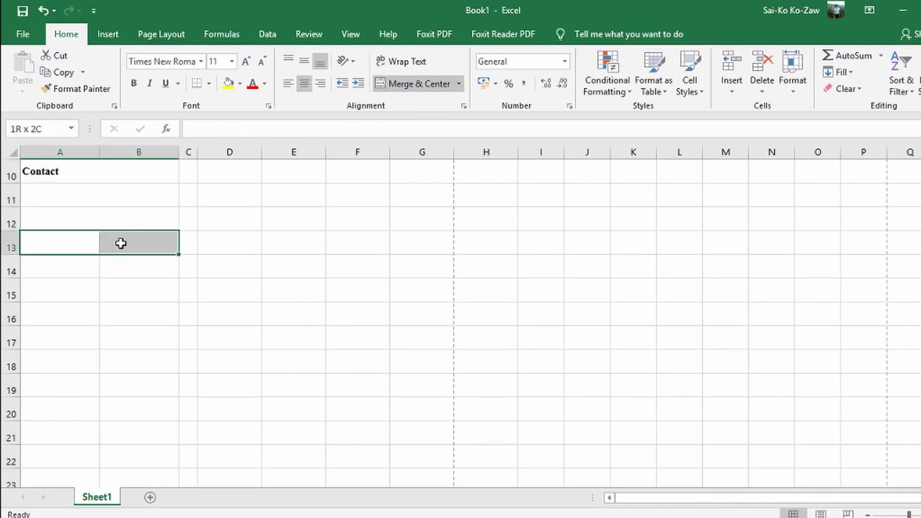
pyautogui.click(420, 85)
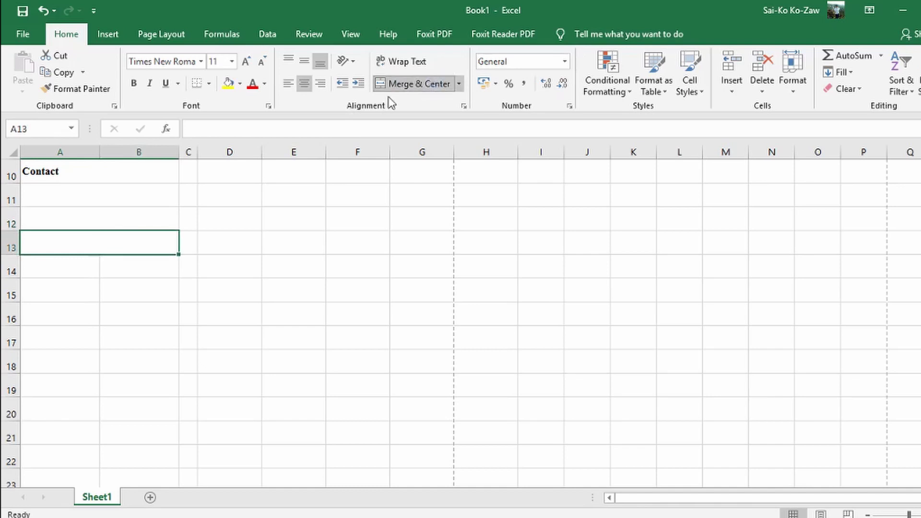
# Step: Enter the labels Phone Number, Email and Address in A11 to A13
pyautogui.click(106, 192)
pyautogui.write('Phone')
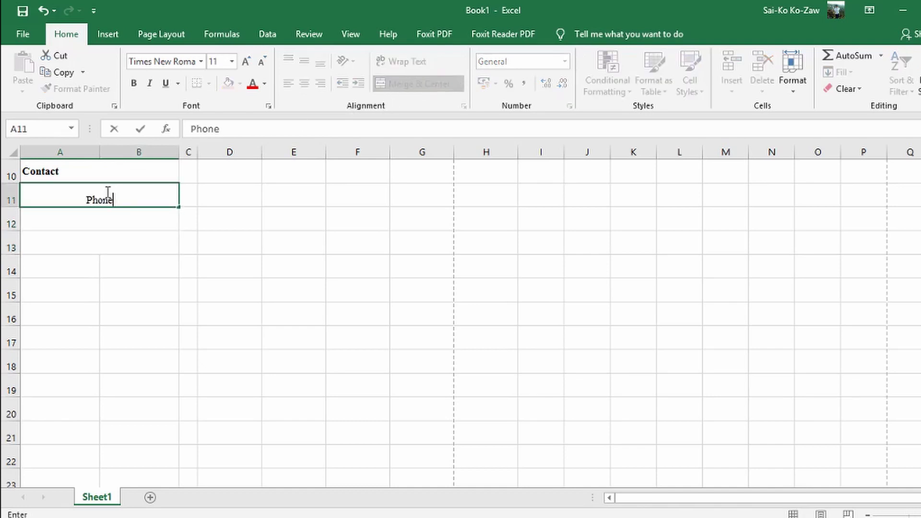
pyautogui.write(' Number')
pyautogui.press('Return')
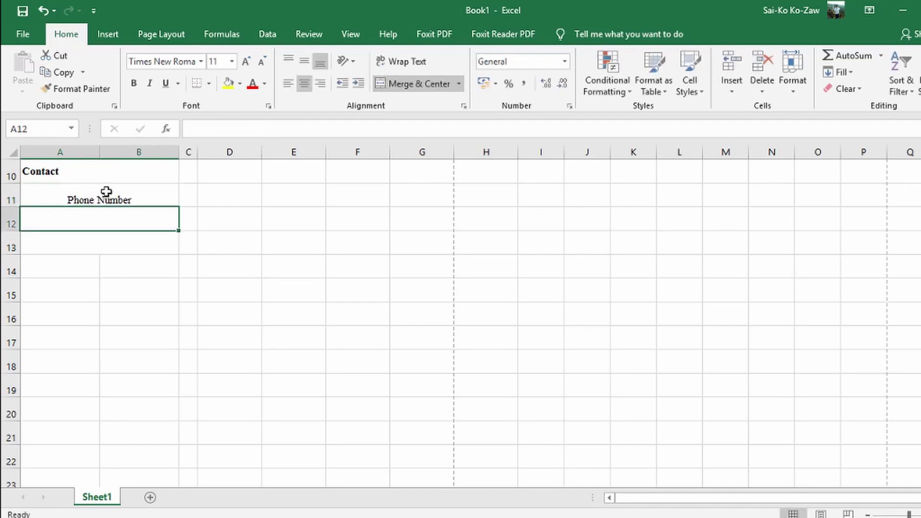
pyautogui.write('Eamil')
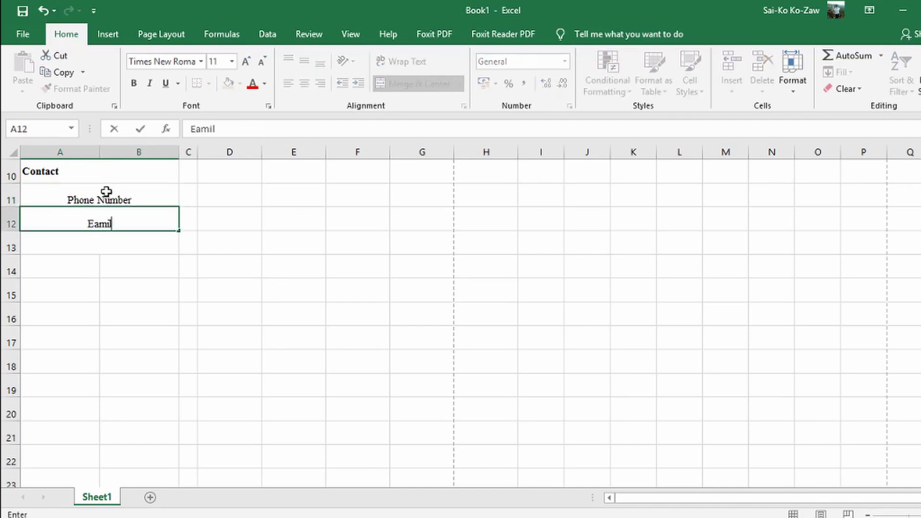
pyautogui.press('BackSpace')
pyautogui.press('BackSpace')
pyautogui.write('mail')
pyautogui.press('Return')
pyautogui.write('Add')
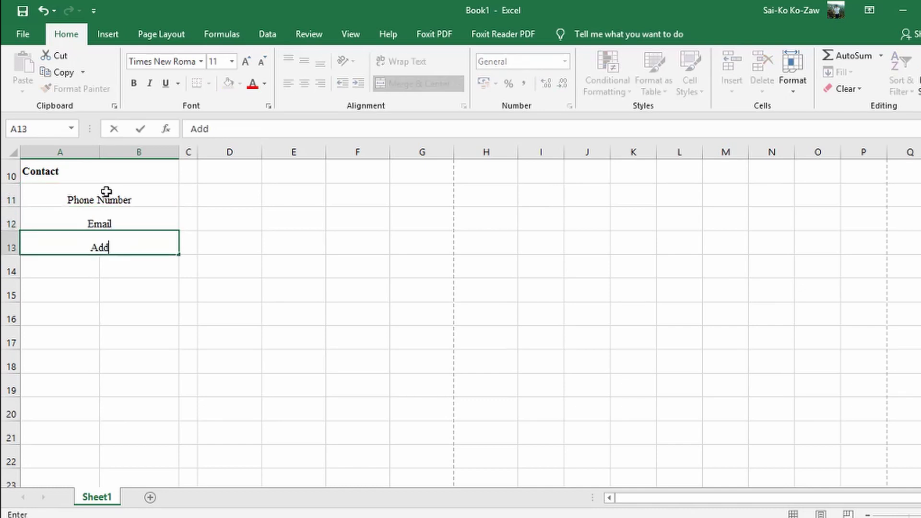
pyautogui.write('ress')
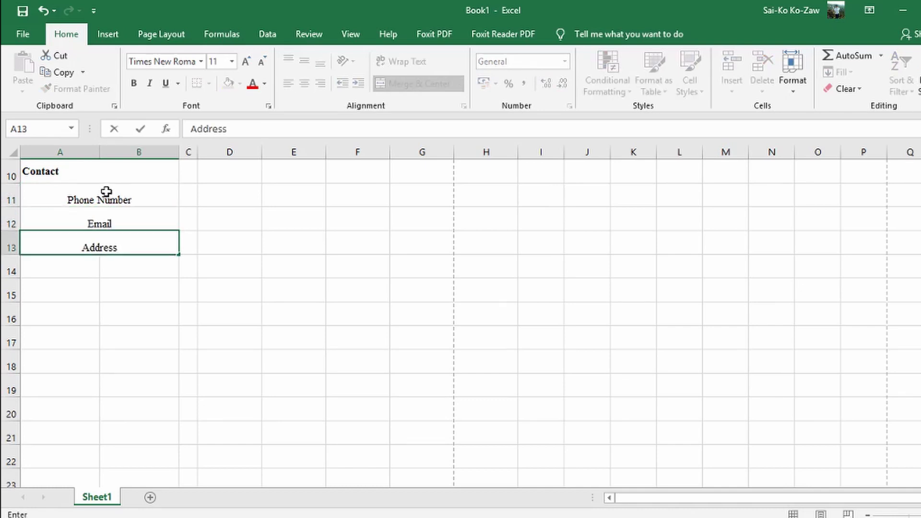
pyautogui.click(270, 238)
# Step: Make the three contact labels grey, left-aligned and vertically centred
pyautogui.moveTo(146, 202); pyautogui.dragTo(139, 235)
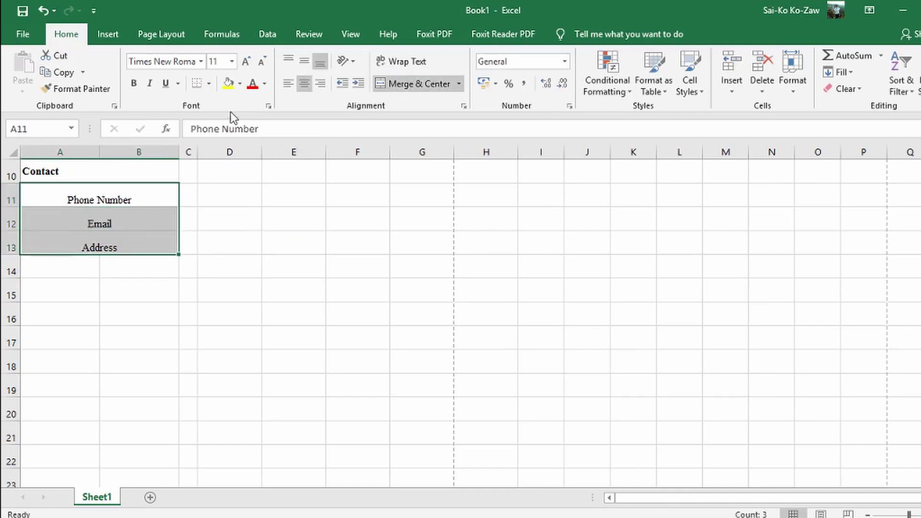
pyautogui.click(265, 83)
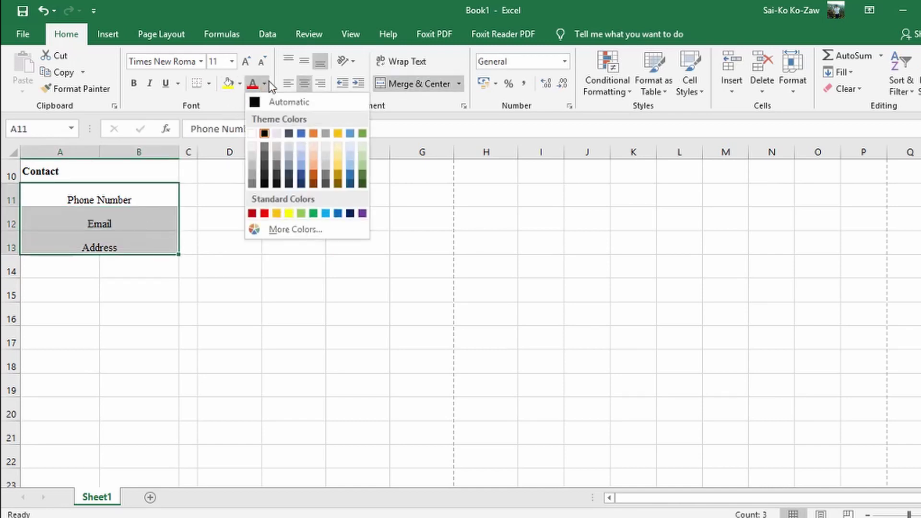
pyautogui.click(250, 174)
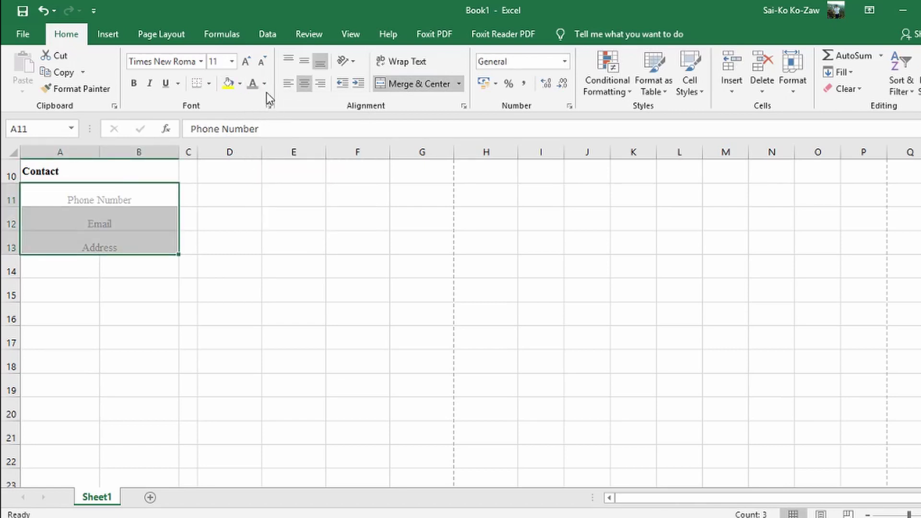
pyautogui.click(288, 85)
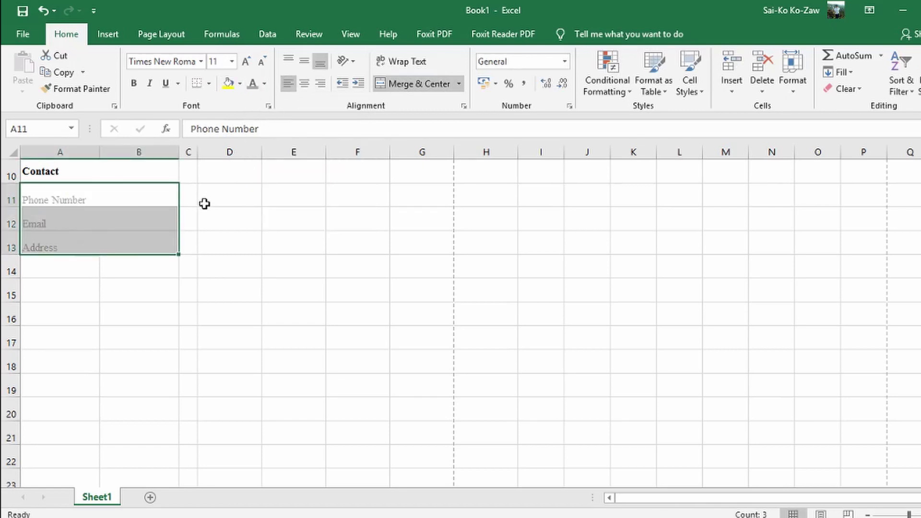
pyautogui.click(154, 200)
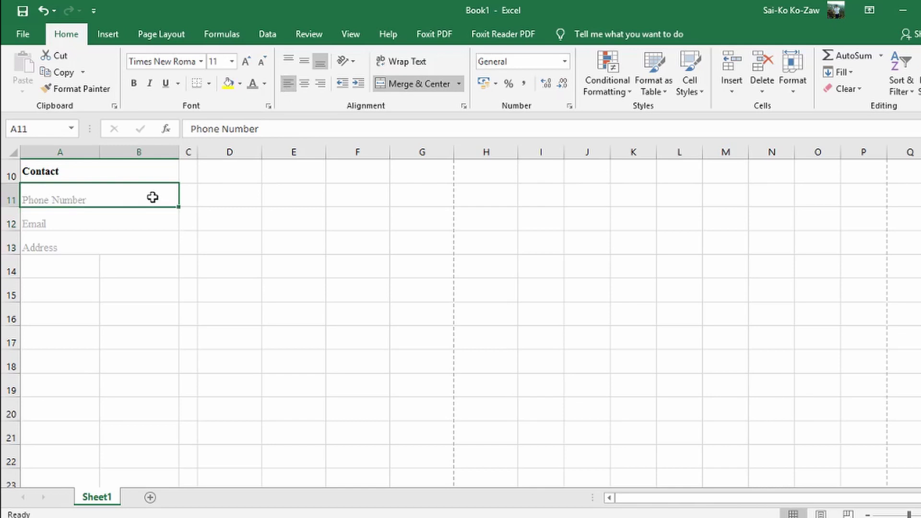
pyautogui.moveTo(153, 198); pyautogui.dragTo(154, 243)
pyautogui.click(307, 65)
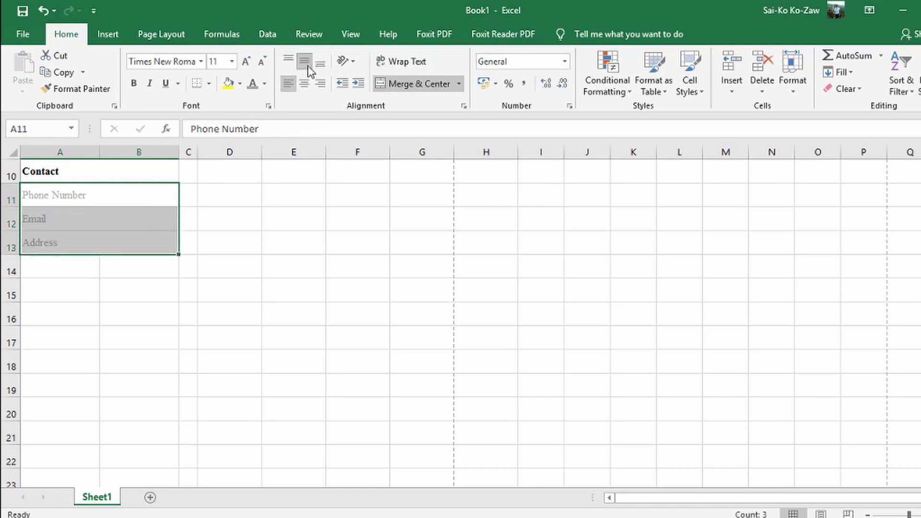
pyautogui.click(226, 200)
# Step: Merge A14:B14 and enter a middle-aligned, left-aligned 'Professional Skill' heading
pyautogui.click(72, 260)
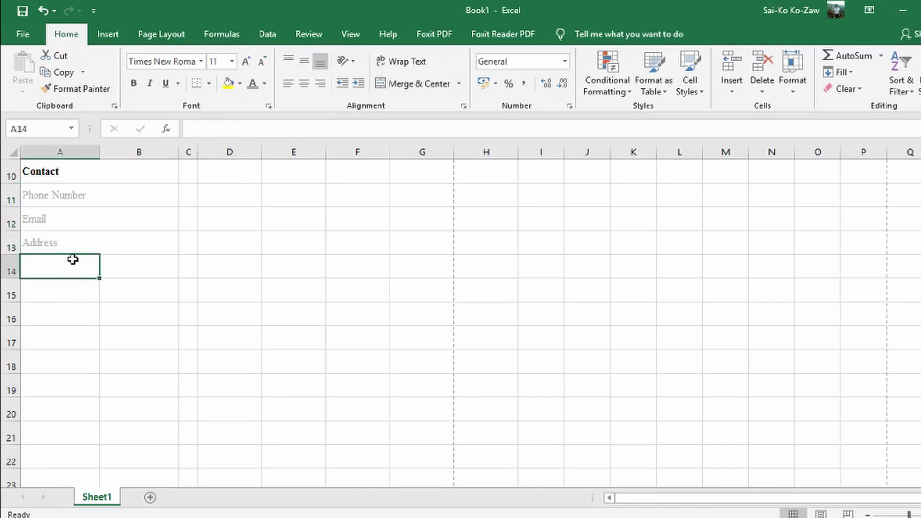
pyautogui.moveTo(73, 260); pyautogui.dragTo(120, 261)
pyautogui.click(389, 85)
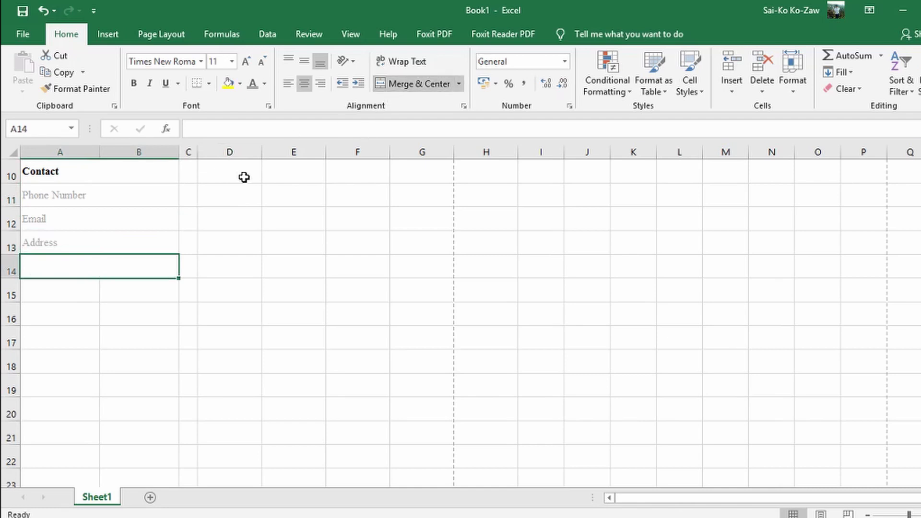
pyautogui.write('Pr')
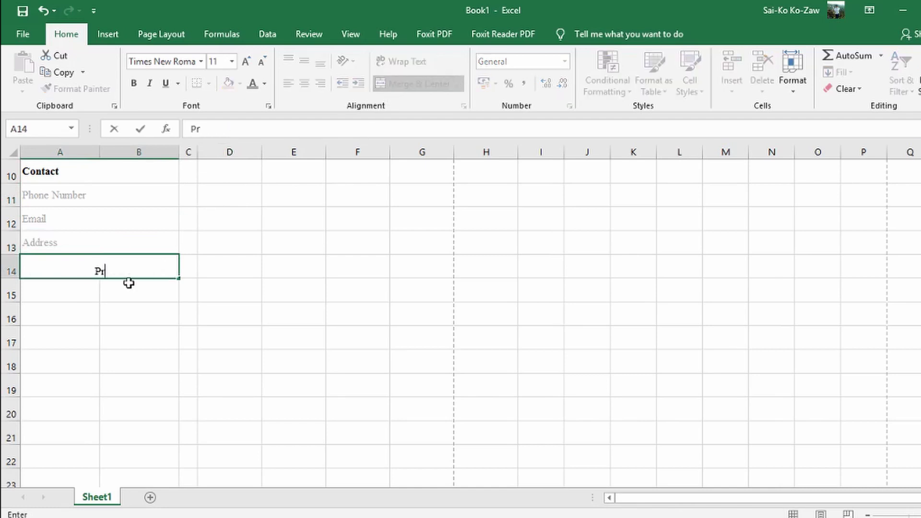
pyautogui.write('ofessional ')
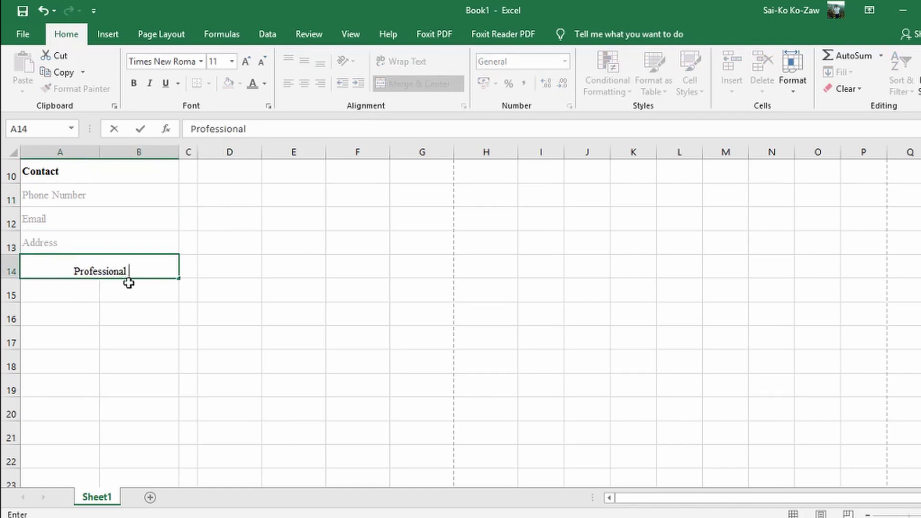
pyautogui.write('Skill')
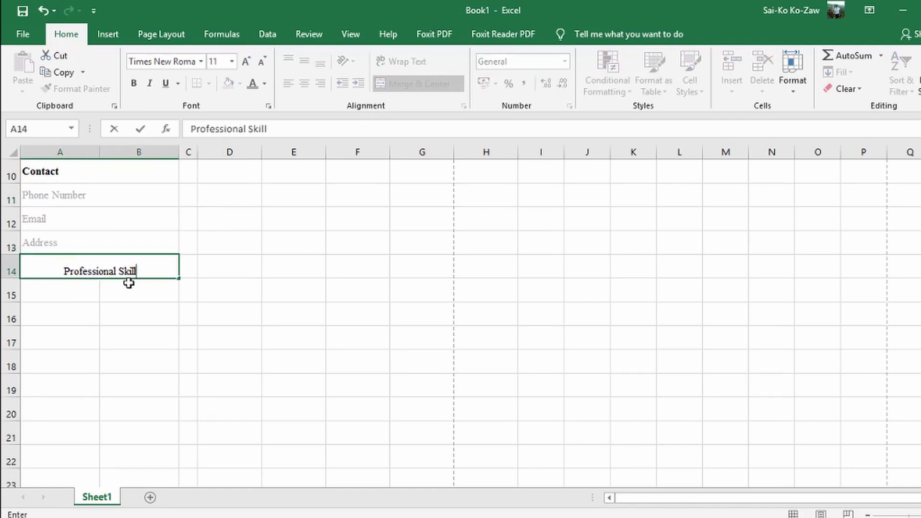
pyautogui.click(129, 283)
pyautogui.click(127, 269)
pyautogui.click(304, 66)
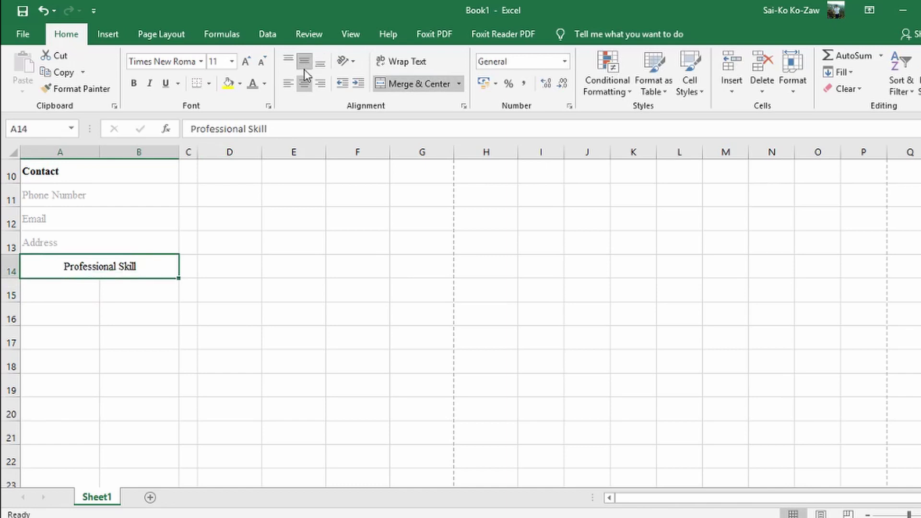
pyautogui.click(288, 84)
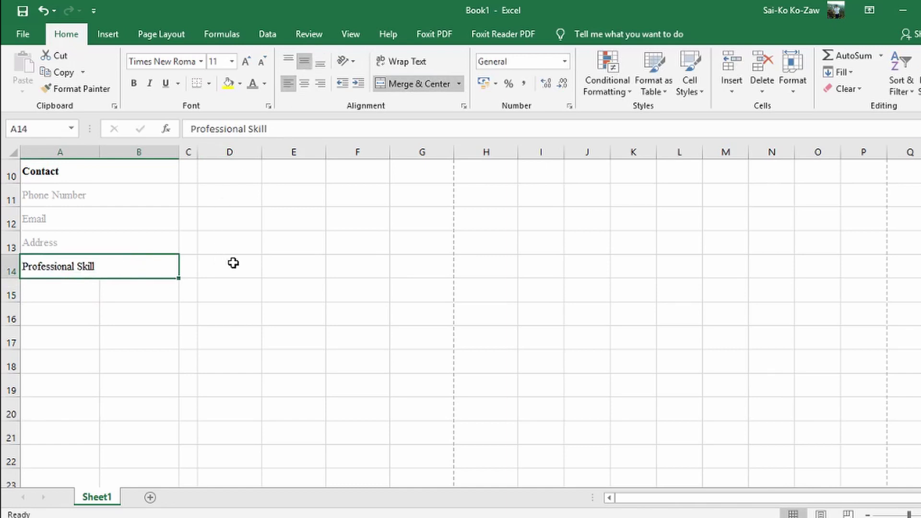
# Step: Merge A15:B15 and fill that merged format down through row 21
pyautogui.moveTo(29, 290); pyautogui.dragTo(140, 289)
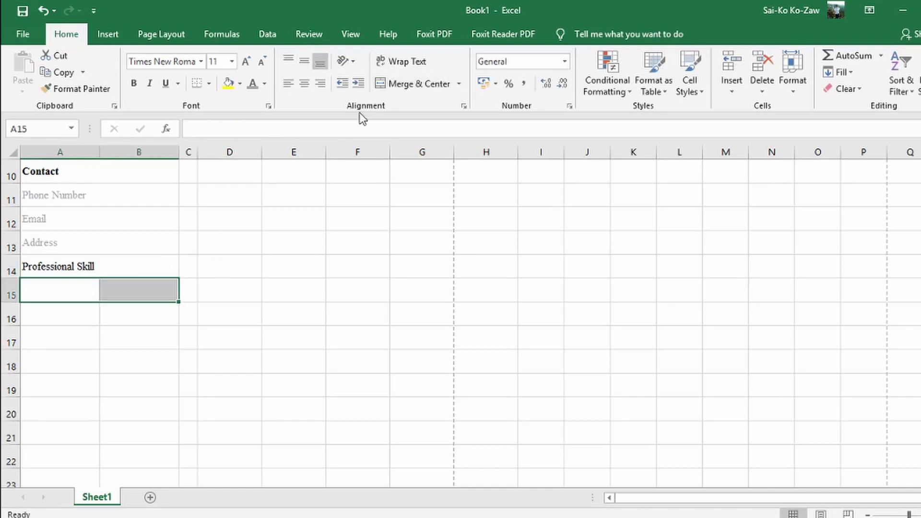
pyautogui.click(391, 85)
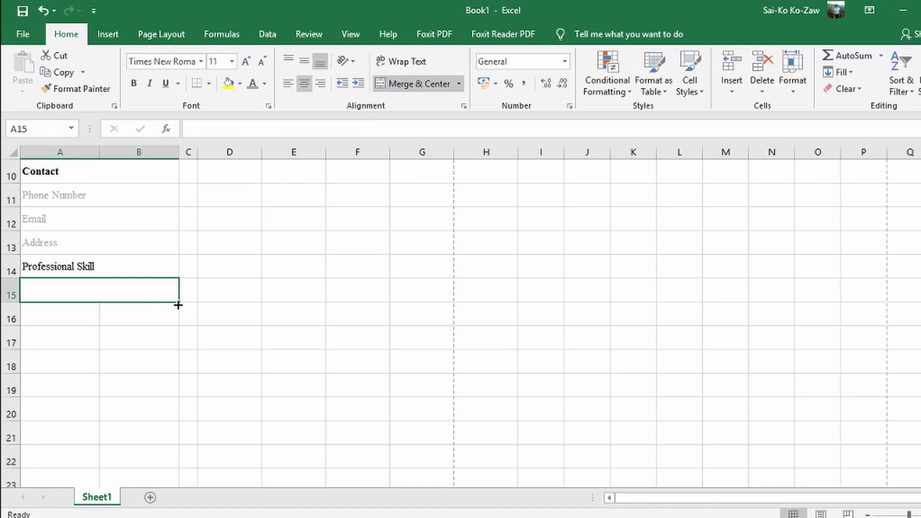
pyautogui.moveTo(178, 305); pyautogui.dragTo(160, 455)
# Step: Merge A22:B22 and enter a bold, middle-aligned, left-aligned 'Recommended Person' heading
pyautogui.click(218, 369)
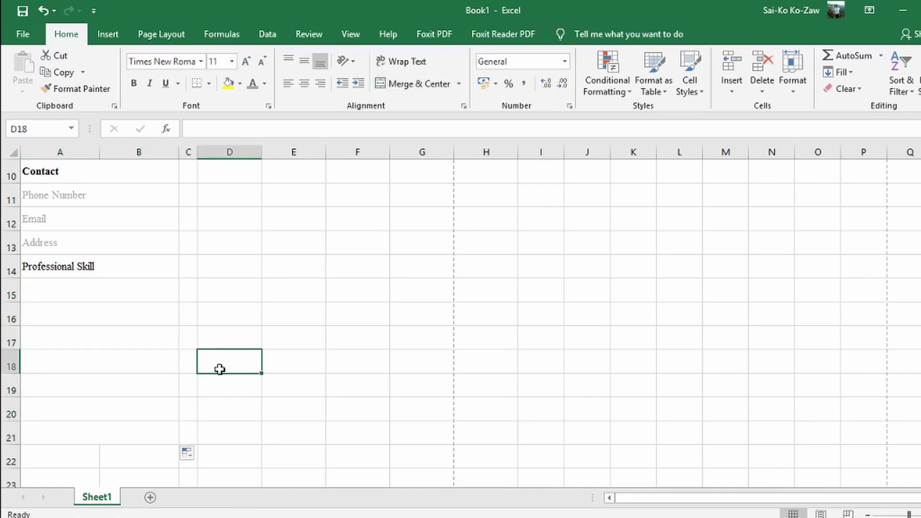
pyautogui.scroll(-1, 192, 359)
pyautogui.scroll(-2, 121, 370)
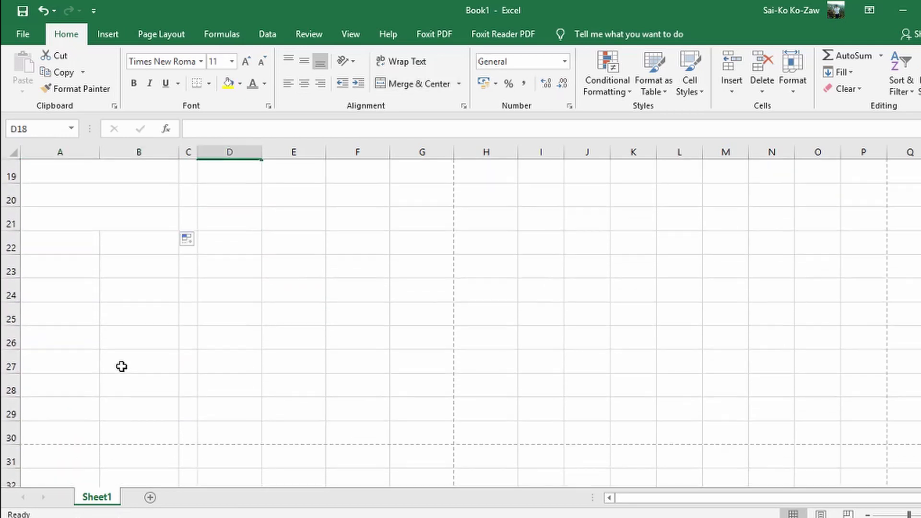
pyautogui.moveTo(64, 245); pyautogui.dragTo(121, 240)
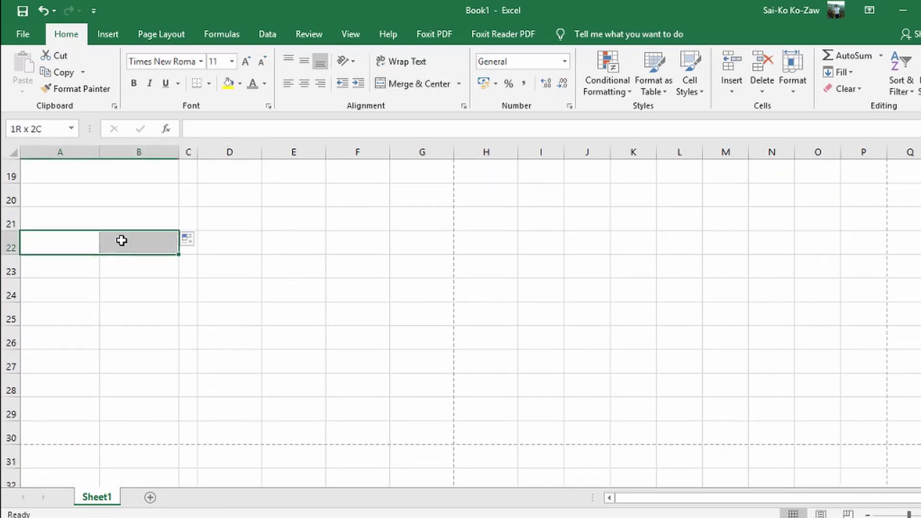
pyautogui.click(430, 87)
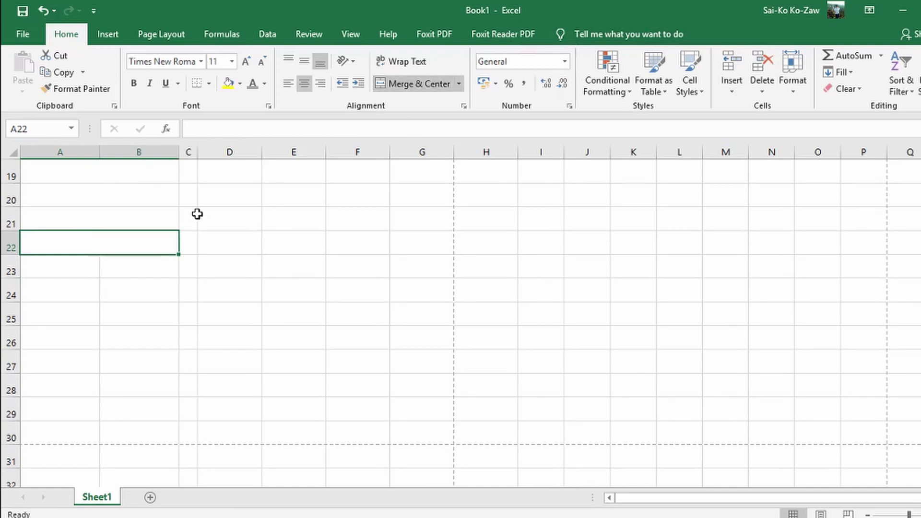
pyautogui.write('Re')
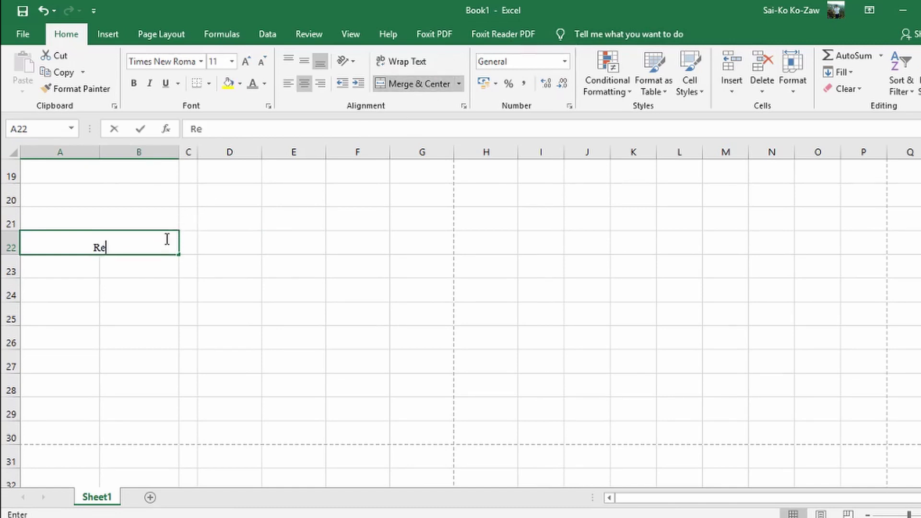
pyautogui.write('commen')
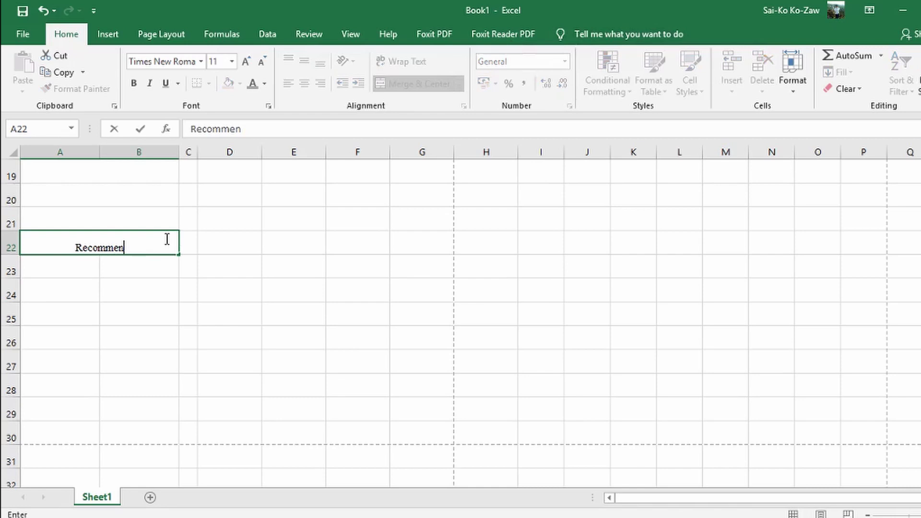
pyautogui.write('ded Person')
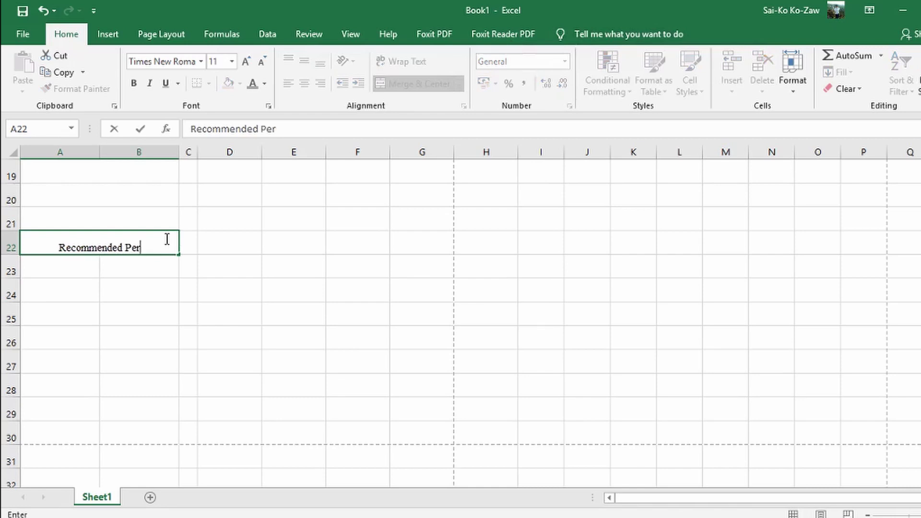
pyautogui.click(357, 300)
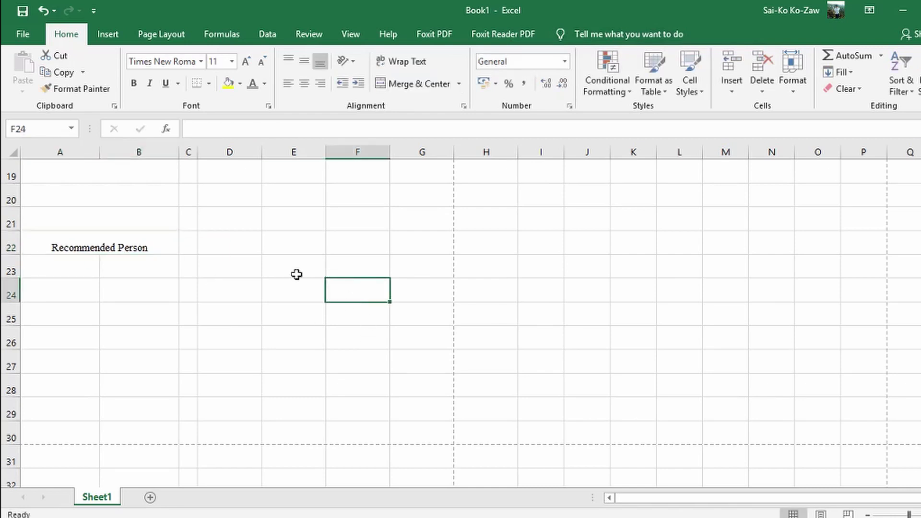
pyautogui.click(146, 242)
pyautogui.click(304, 61)
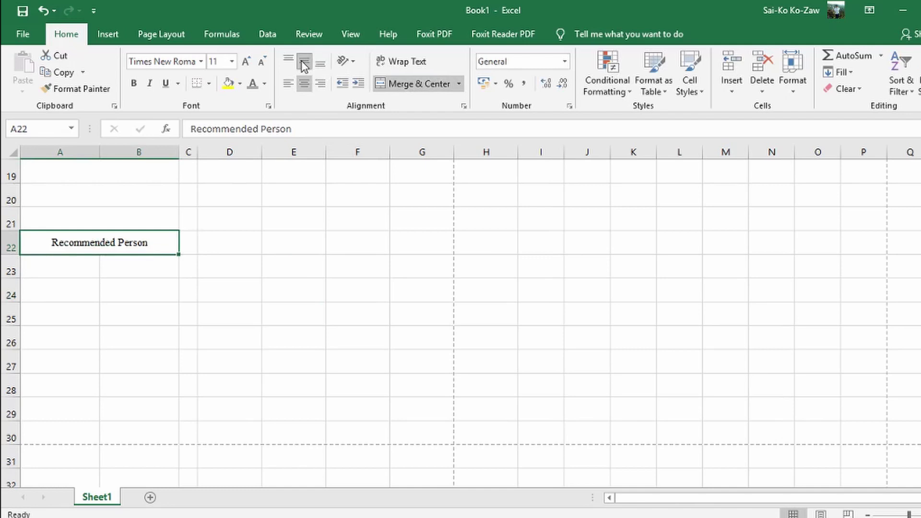
pyautogui.click(287, 85)
pyautogui.scroll(1, 134, 286)
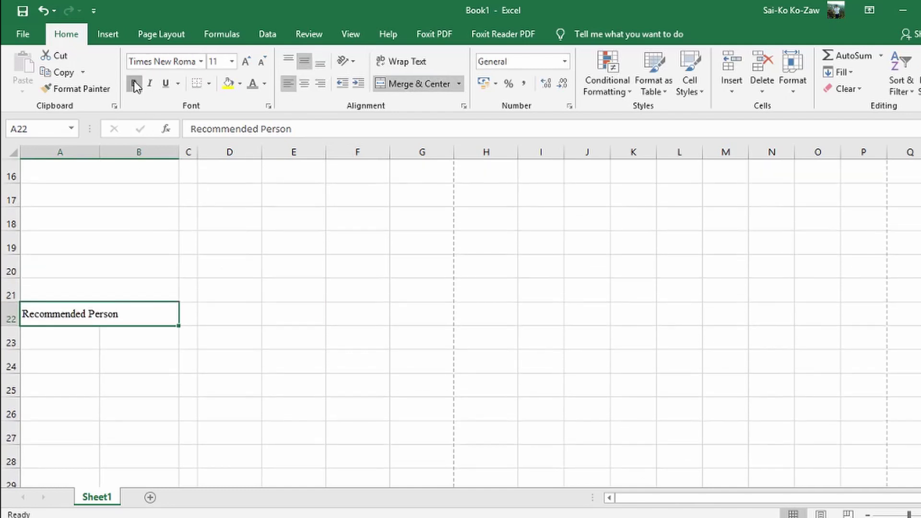
pyautogui.click(135, 85)
# Step: Make the 'Professional Skill' heading in A14 bold
pyautogui.scroll(1, 151, 304)
pyautogui.click(130, 191)
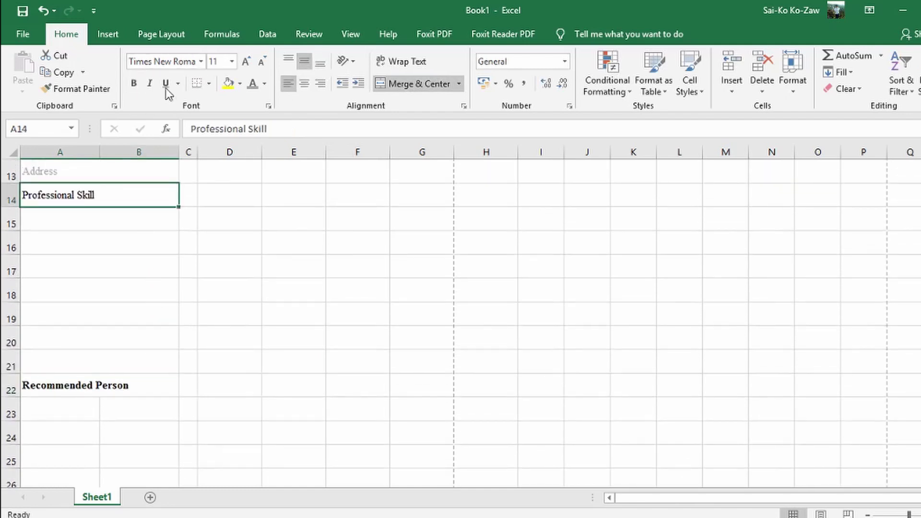
pyautogui.click(134, 84)
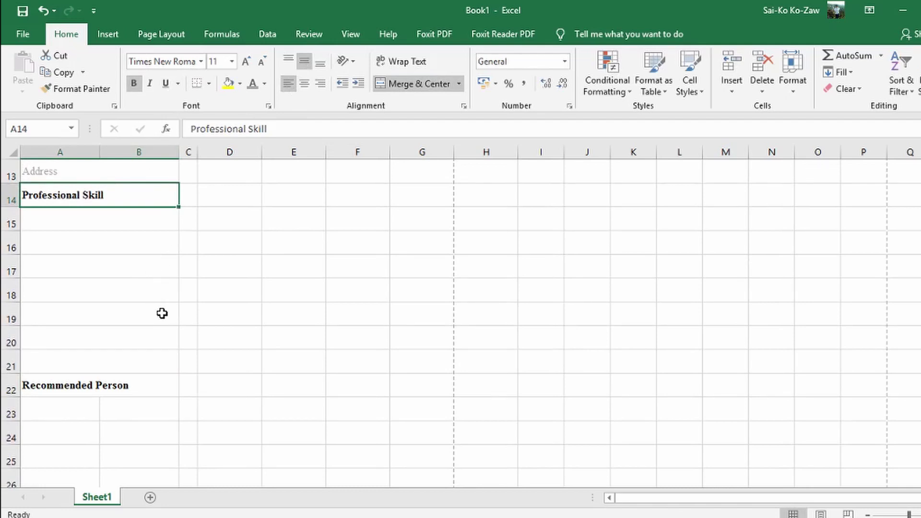
# Step: Enter 'Name' in A23, 'Company' beside it, and 'Phone Number' in B24
pyautogui.click(79, 415)
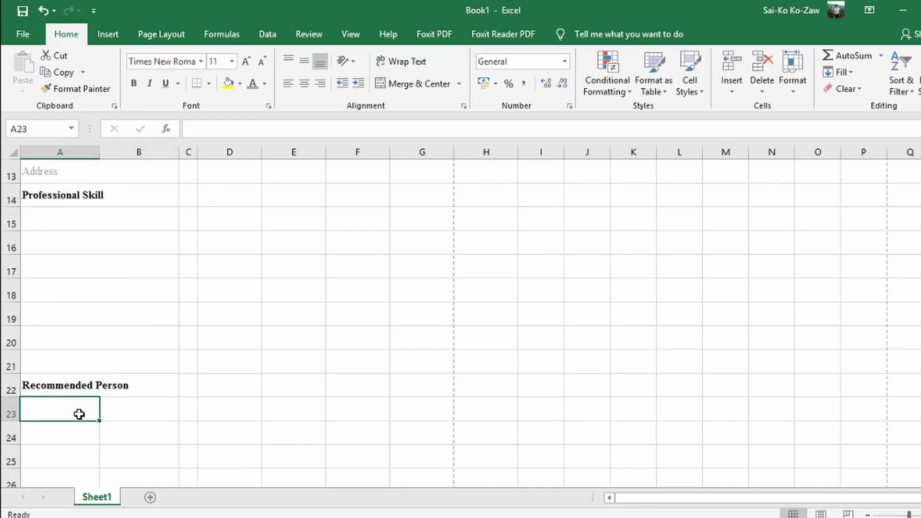
pyautogui.write('Name')
pyautogui.press('Tab')
pyautogui.write('Co')
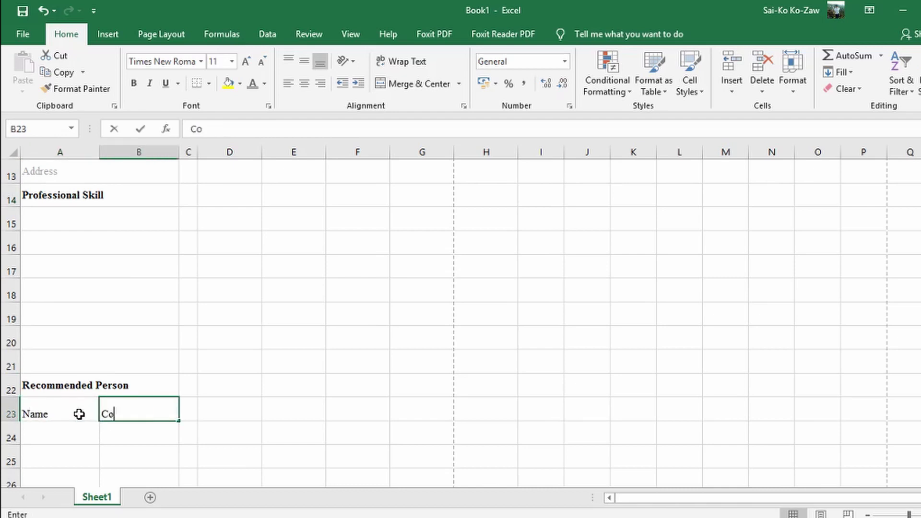
pyautogui.write('mpany')
pyautogui.press('Tab')
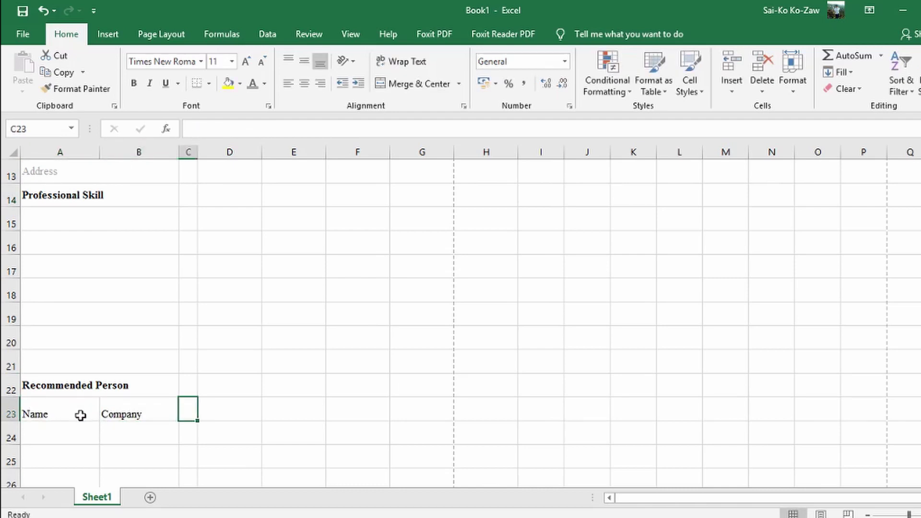
pyautogui.click(117, 446)
pyautogui.click(117, 432)
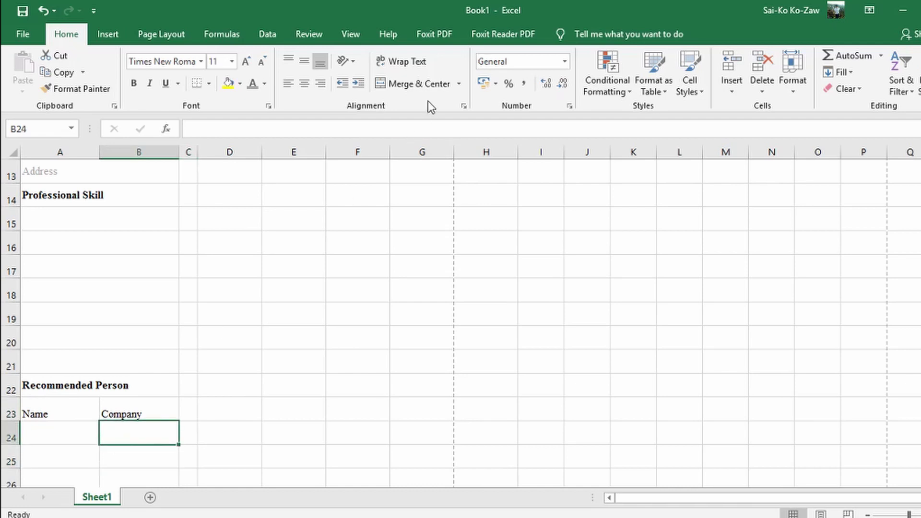
pyautogui.write('Poh')
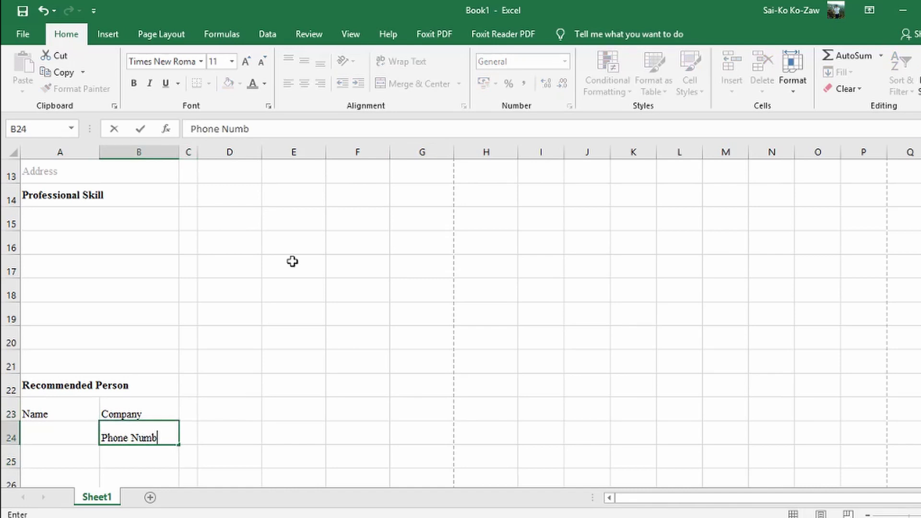
pyautogui.click(344, 402)
# Step: Make the Name, Company and Phone Number placeholders grey and vertically centred
pyautogui.moveTo(41, 409); pyautogui.dragTo(117, 422)
pyautogui.click(252, 84)
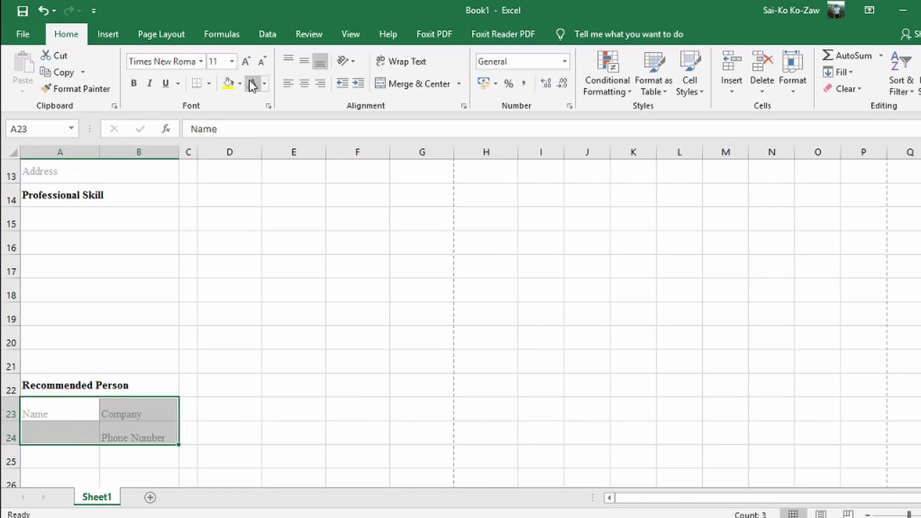
pyautogui.click(304, 61)
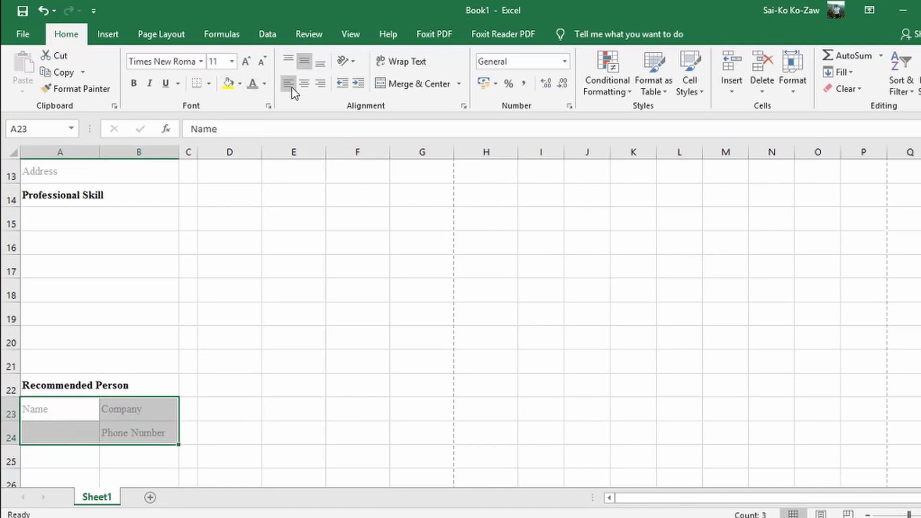
# Step: Copy the rows 23–24 placeholder block and paste a duplicate starting at A25
pyautogui.scroll(-2, 228, 383)
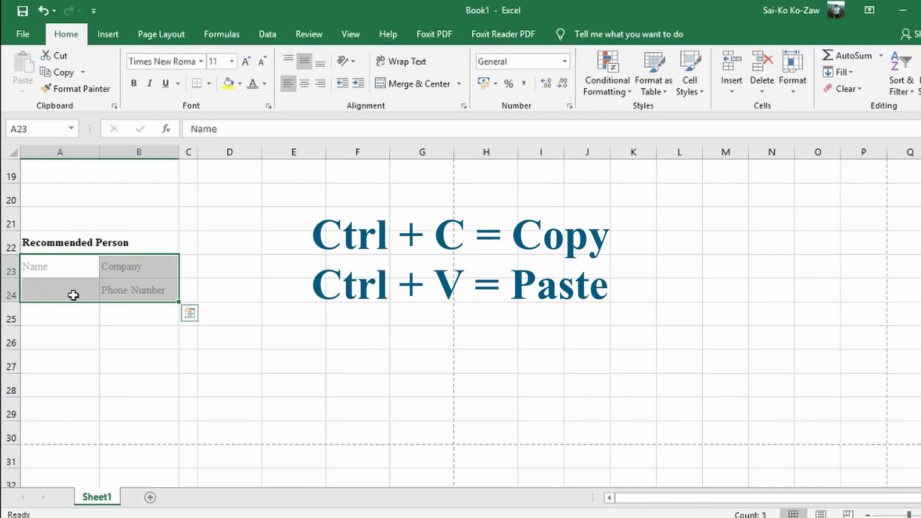
pyautogui.hotkey('ctrl', 'c')
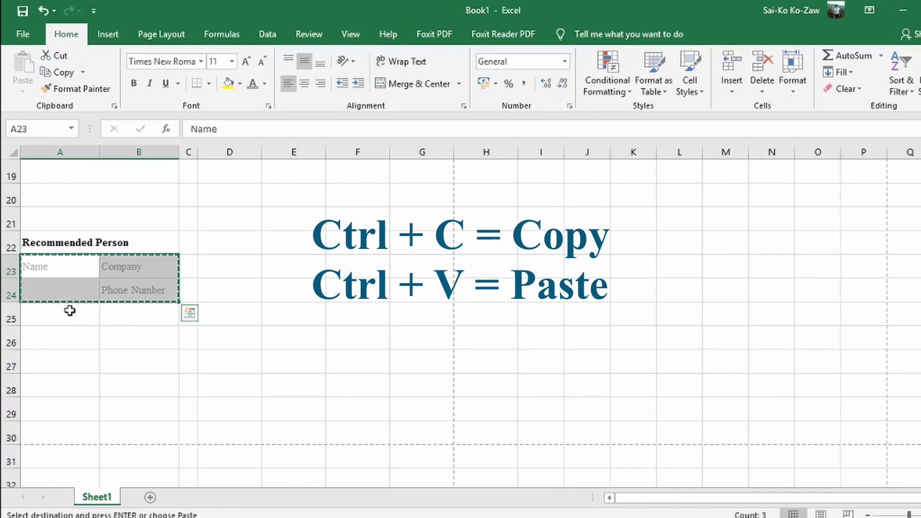
pyautogui.click(69, 310)
pyautogui.hotkey('ctrl', 'v')
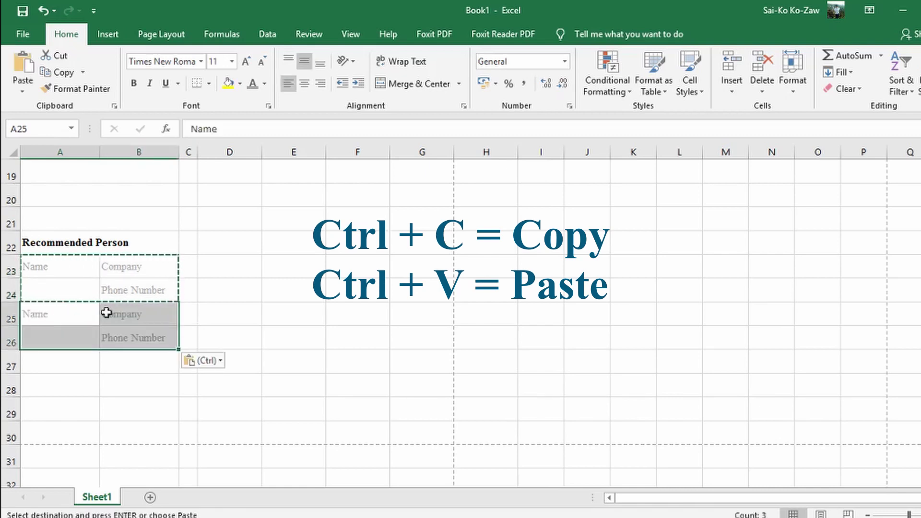
pyautogui.click(292, 313)
pyautogui.click(67, 273)
pyautogui.keyDown('shift'); pyautogui.click(102, 314); pyautogui.keyUp('shift')
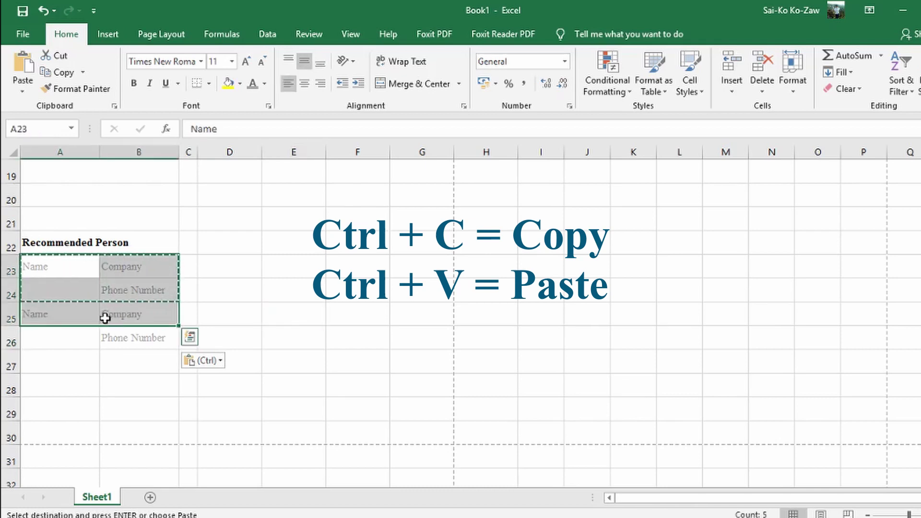
pyautogui.press('Escape')
pyautogui.click(265, 272)
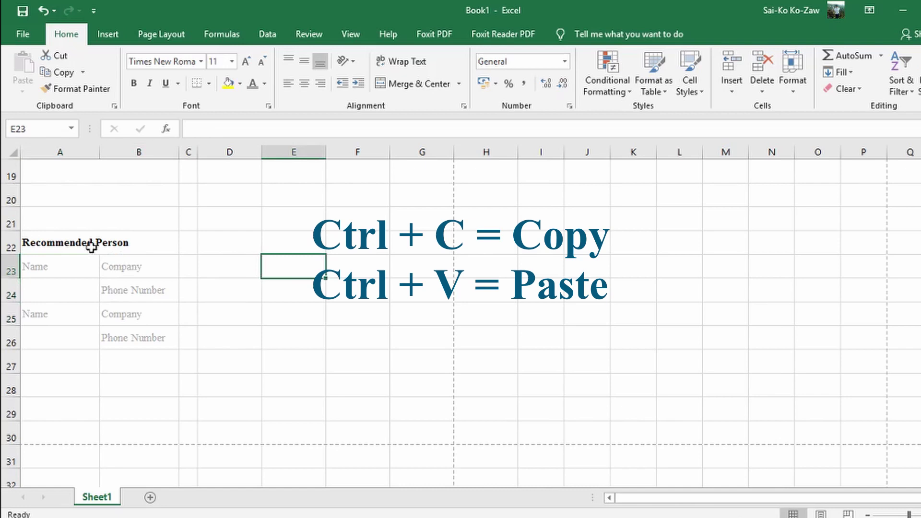
pyautogui.scroll(2, 193, 335)
pyautogui.scroll(3, 100, 286)
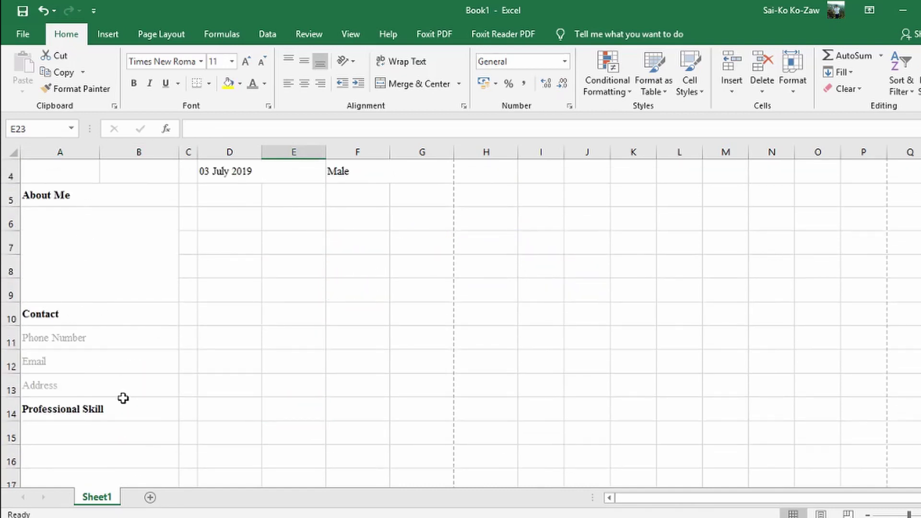
# Step: Fill 'Skills' into A15 through A21 as grey, left-aligned text
pyautogui.scroll(-1, 124, 398)
pyautogui.click(93, 333)
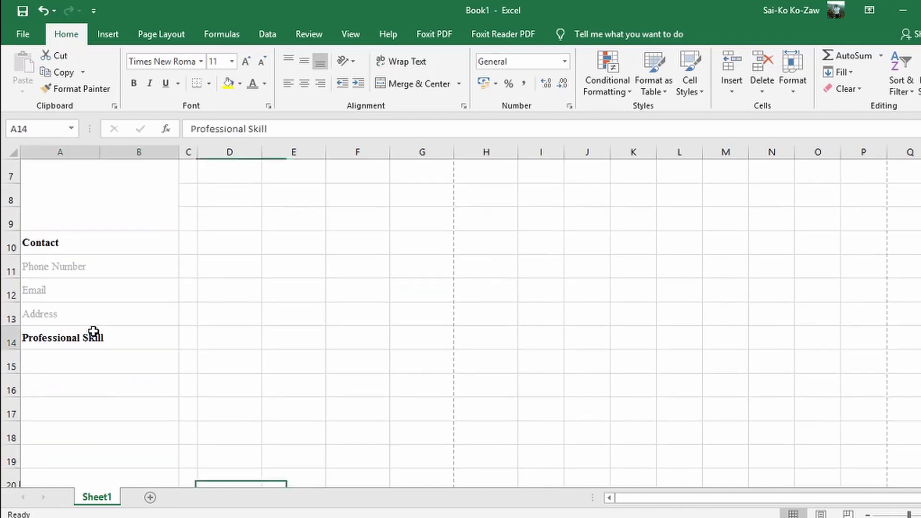
pyautogui.click(100, 359)
pyautogui.write('Skills')
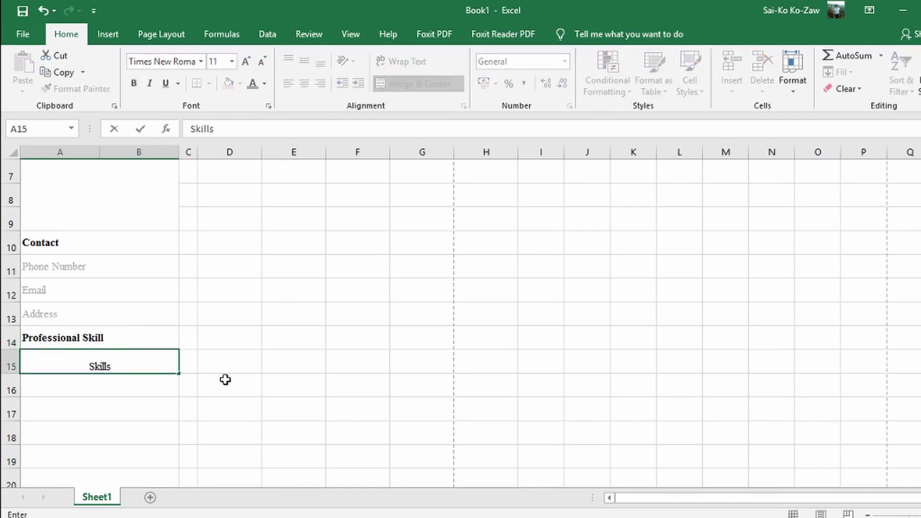
pyautogui.click(226, 379)
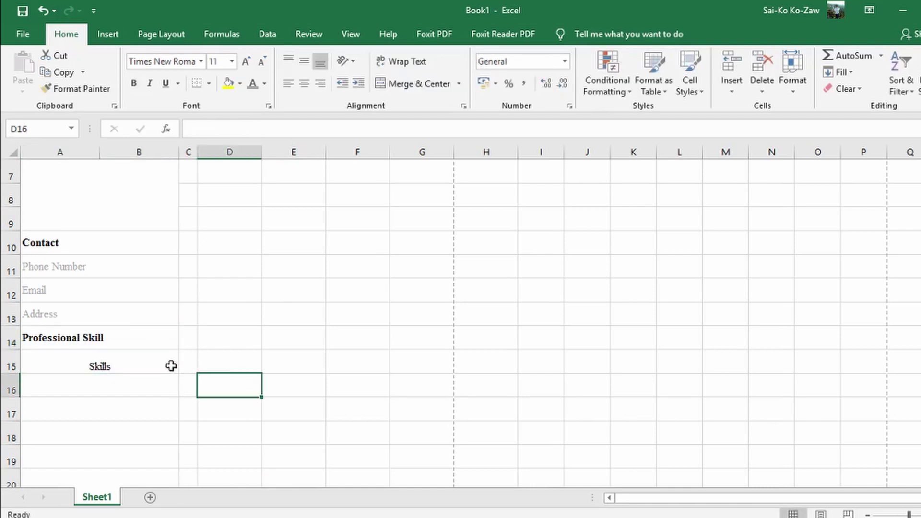
pyautogui.click(157, 368)
pyautogui.moveTo(178, 373); pyautogui.dragTo(178, 421)
pyautogui.click(253, 83)
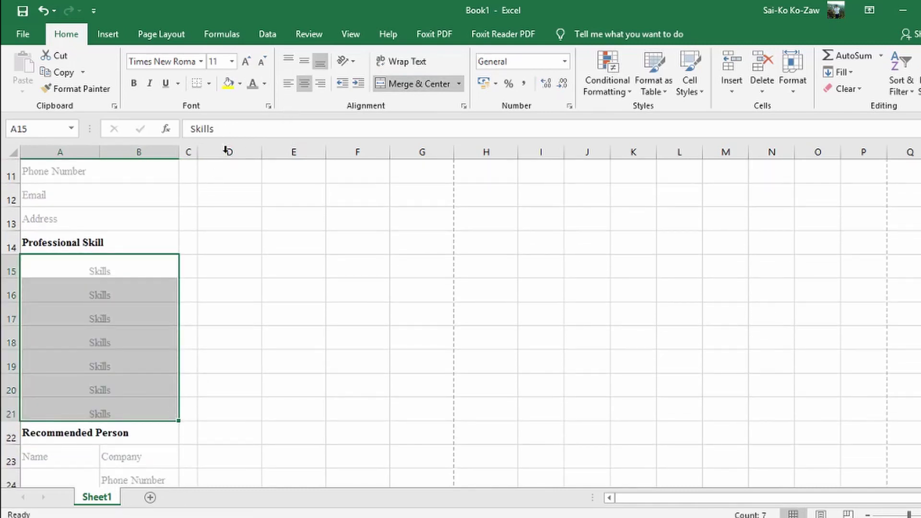
pyautogui.click(290, 86)
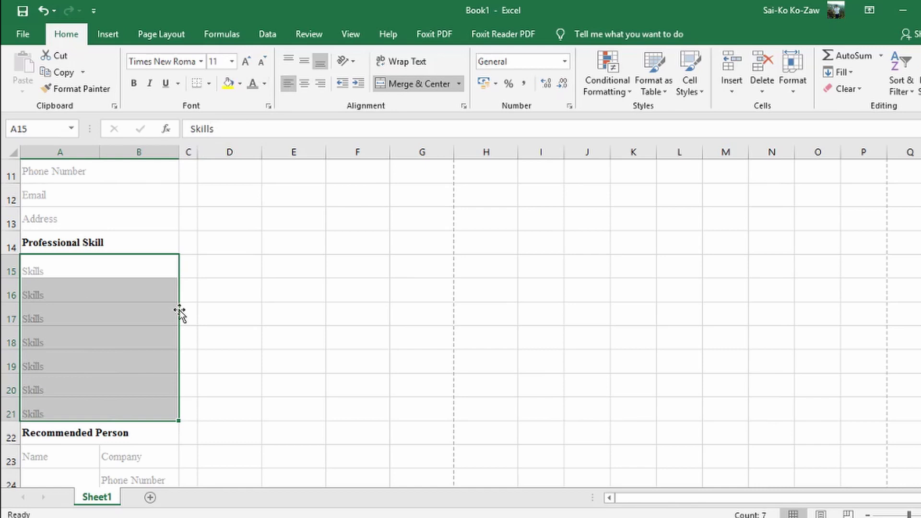
pyautogui.scroll(1, 180, 315)
pyautogui.scroll(2, 180, 314)
pyautogui.moveTo(226, 246); pyautogui.dragTo(422, 249)
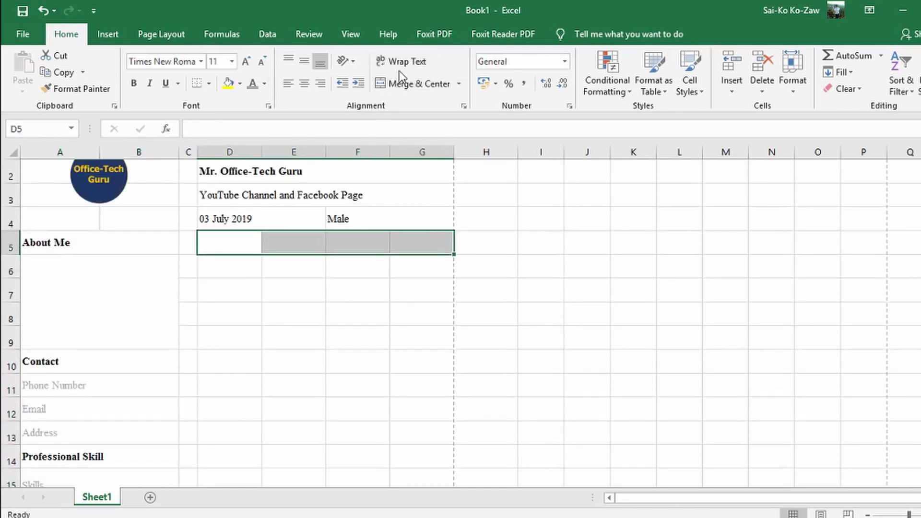
# Step: Merge D5:G5 and enter a bold, middle-aligned, left-aligned 'Educational Background' heading
pyautogui.click(403, 83)
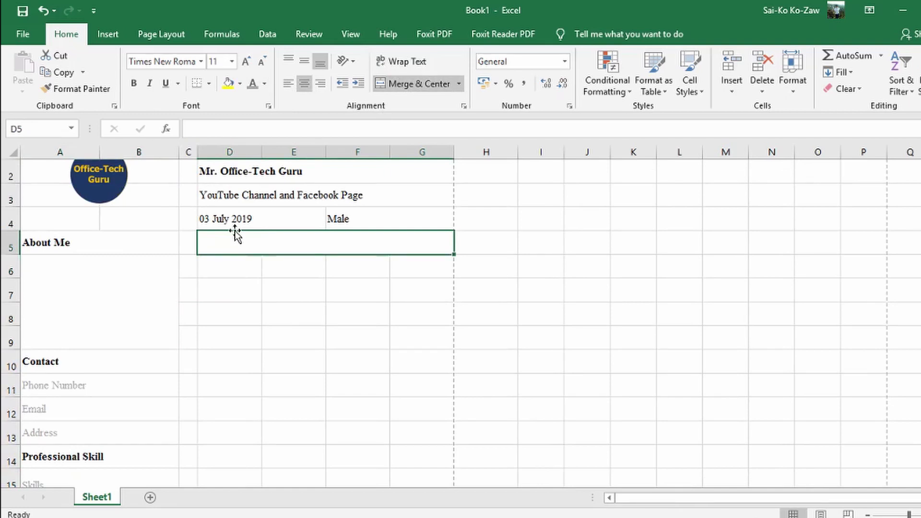
pyautogui.write('E')
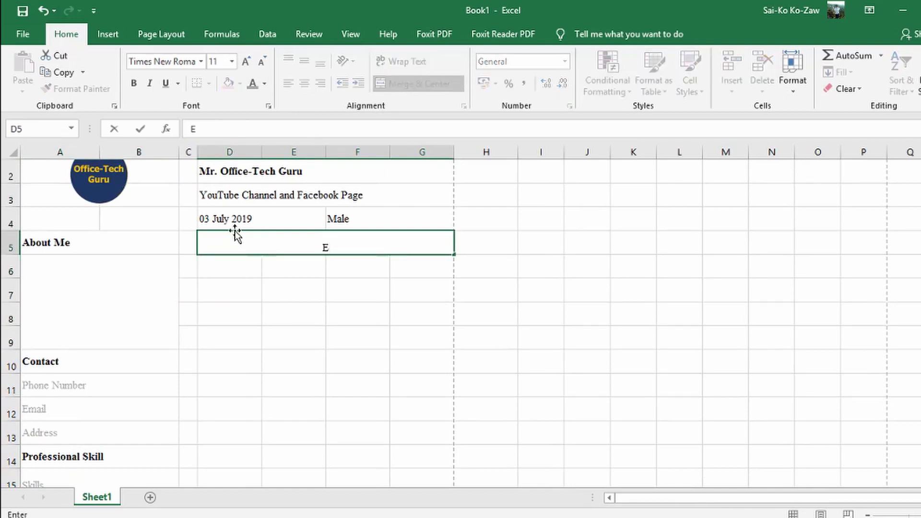
pyautogui.write('ducational')
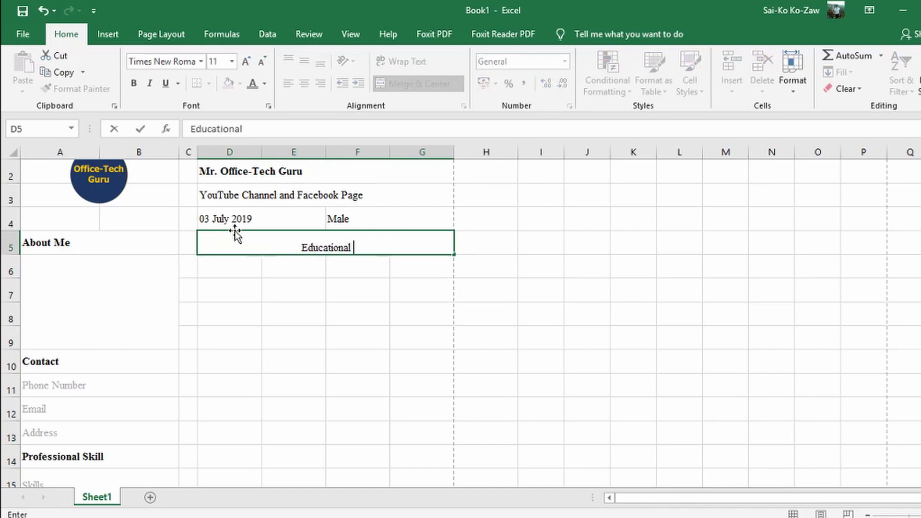
pyautogui.write(' Backgrou')
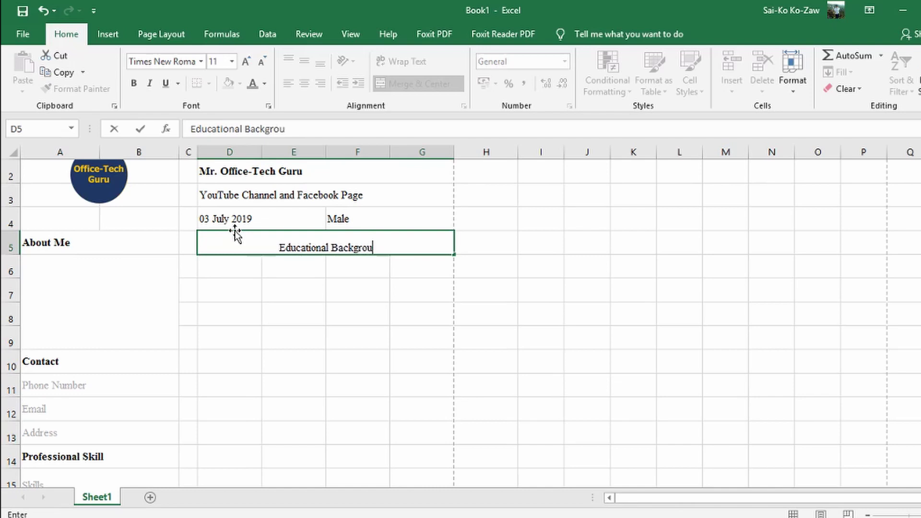
pyautogui.write('nd')
pyautogui.click(263, 291)
pyautogui.click(254, 248)
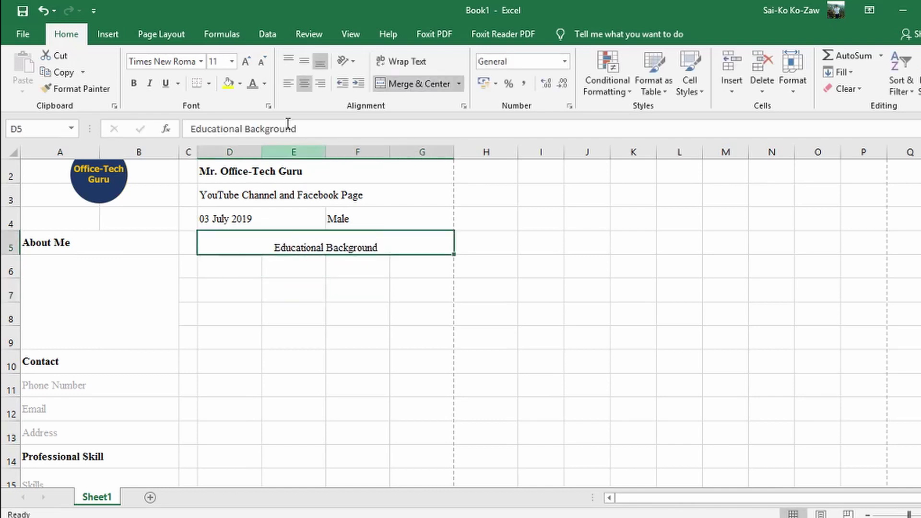
pyautogui.click(305, 62)
pyautogui.click(288, 83)
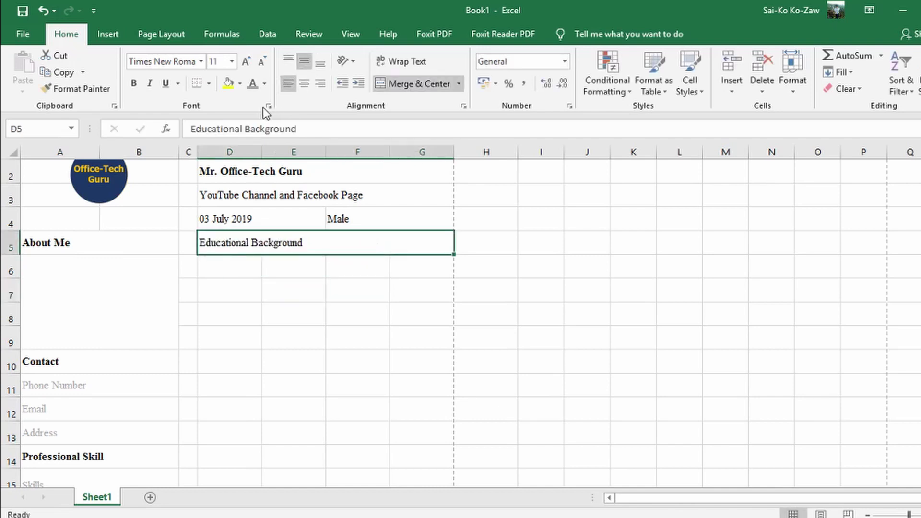
pyautogui.click(134, 83)
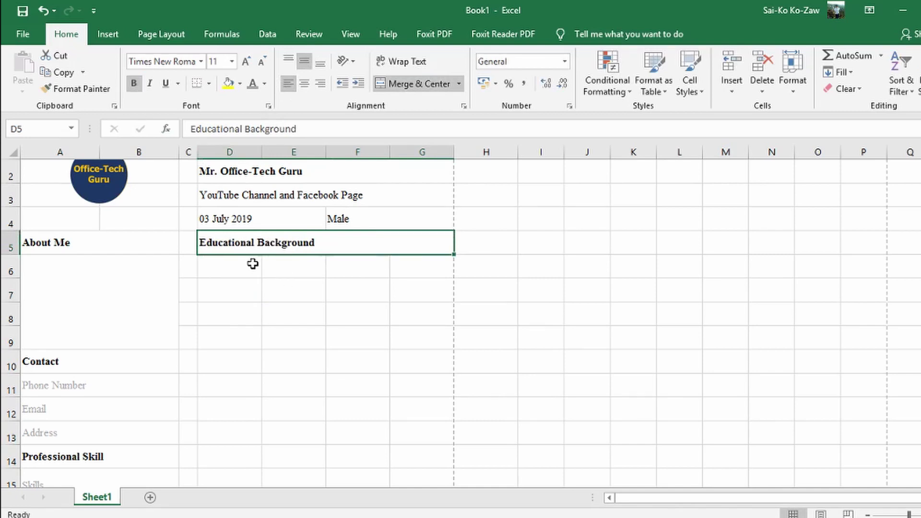
# Step: Set the width of columns D and E to 10
pyautogui.moveTo(231, 147); pyautogui.dragTo(298, 147)
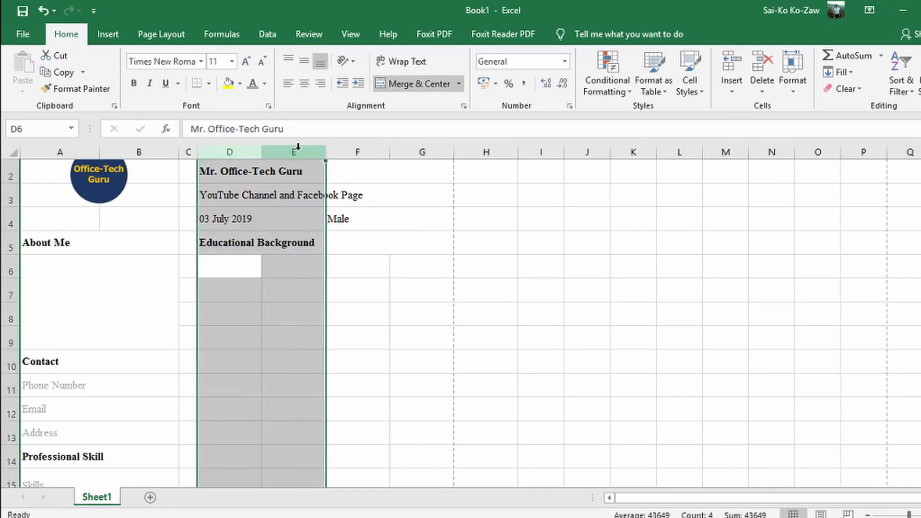
pyautogui.rightClick(298, 147)
pyautogui.click(332, 316)
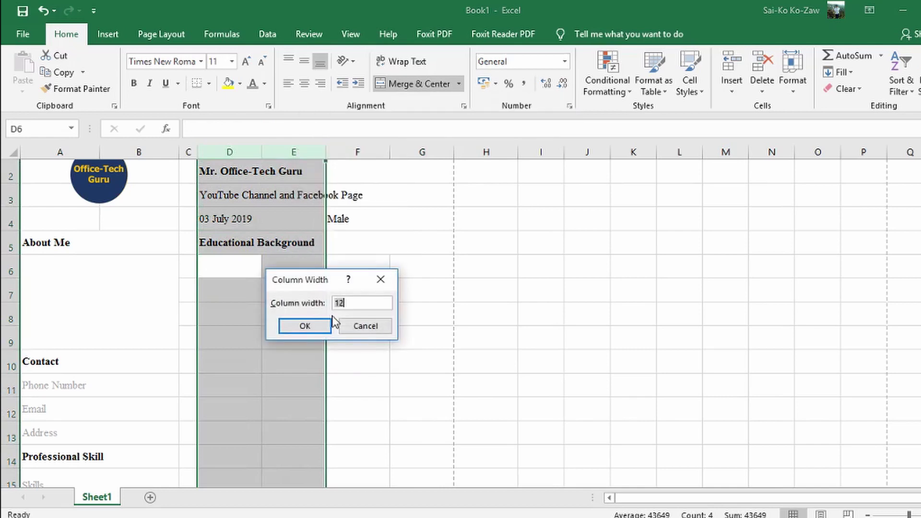
pyautogui.write('10')
pyautogui.click(323, 325)
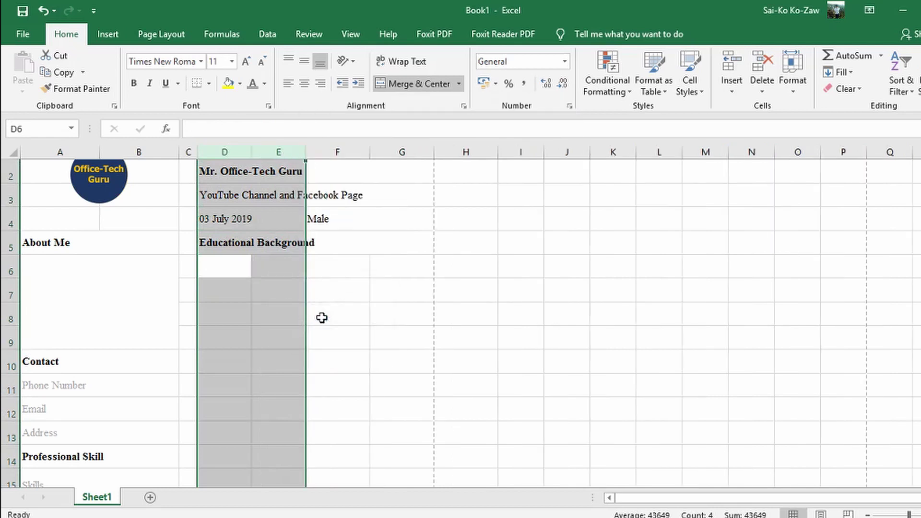
pyautogui.click(323, 292)
# Step: Merge D6:E6 and enter a vertically centred 'MBA'
pyautogui.moveTo(204, 269); pyautogui.dragTo(270, 272)
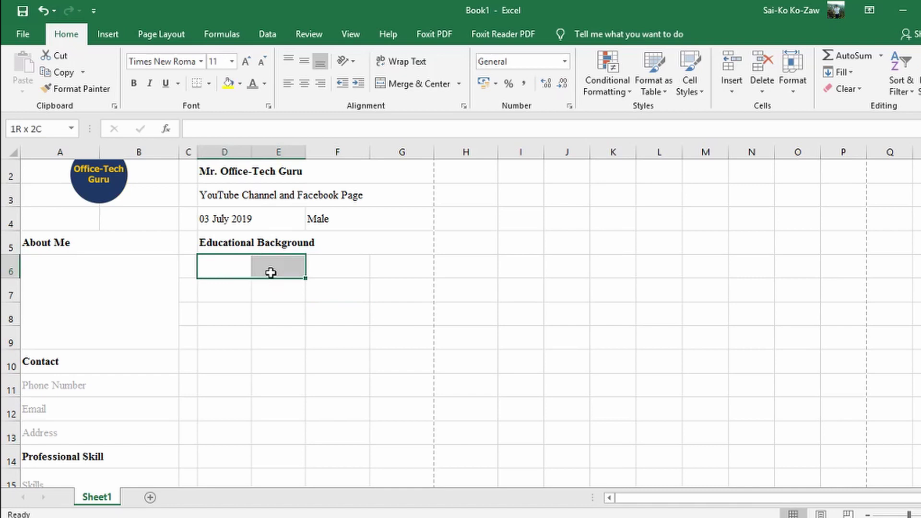
pyautogui.click(418, 86)
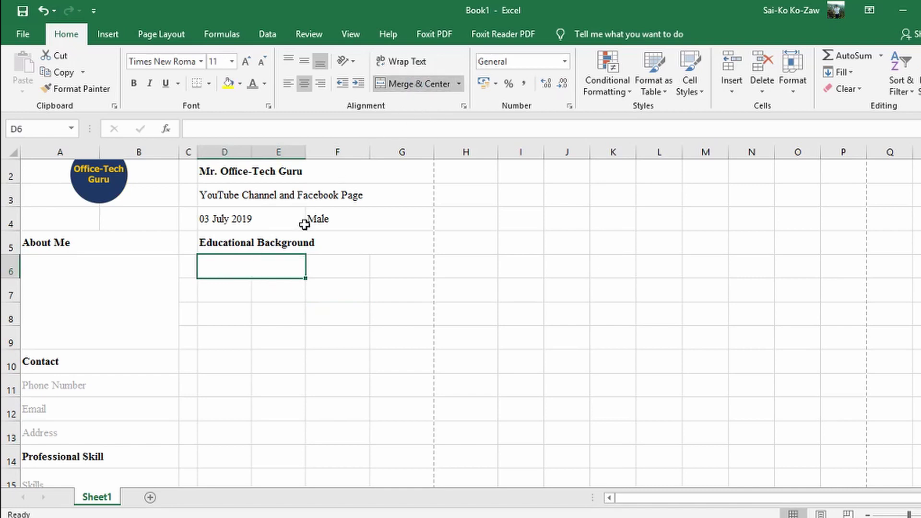
pyautogui.write('M')
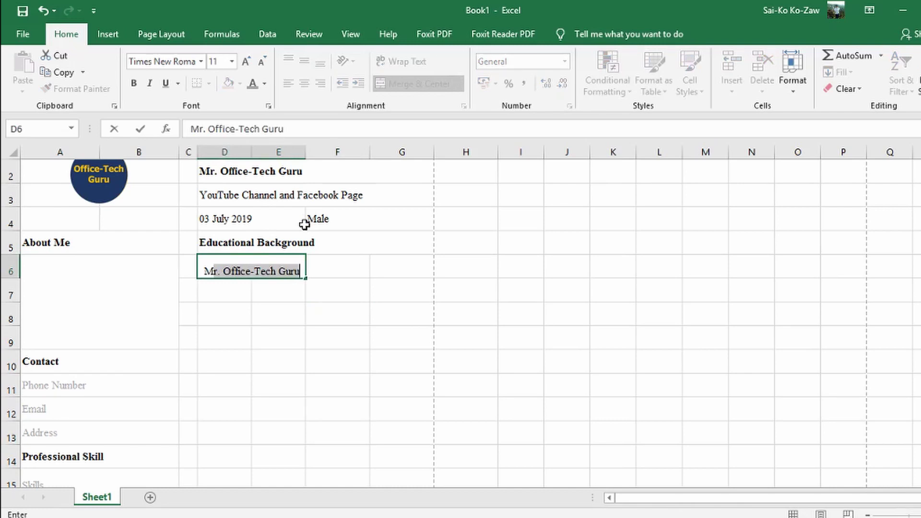
pyautogui.write('BA')
pyautogui.click(303, 293)
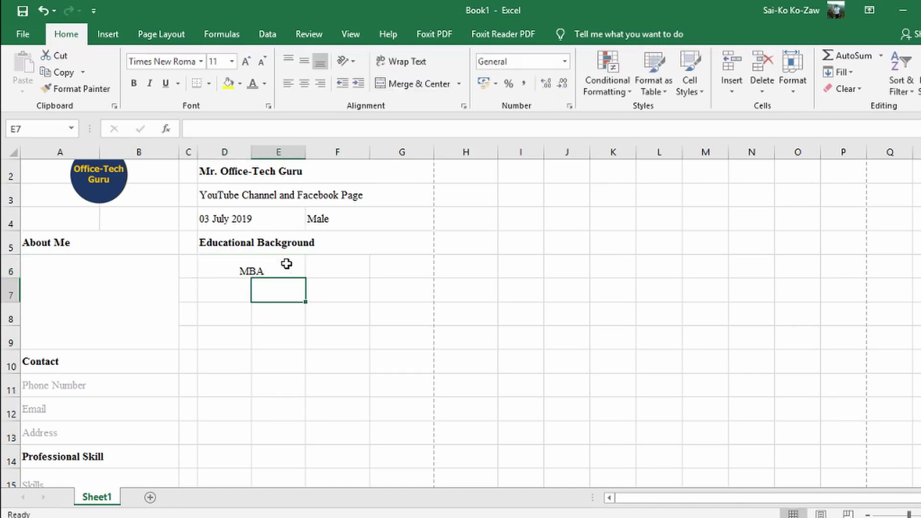
pyautogui.click(283, 259)
pyautogui.click(304, 61)
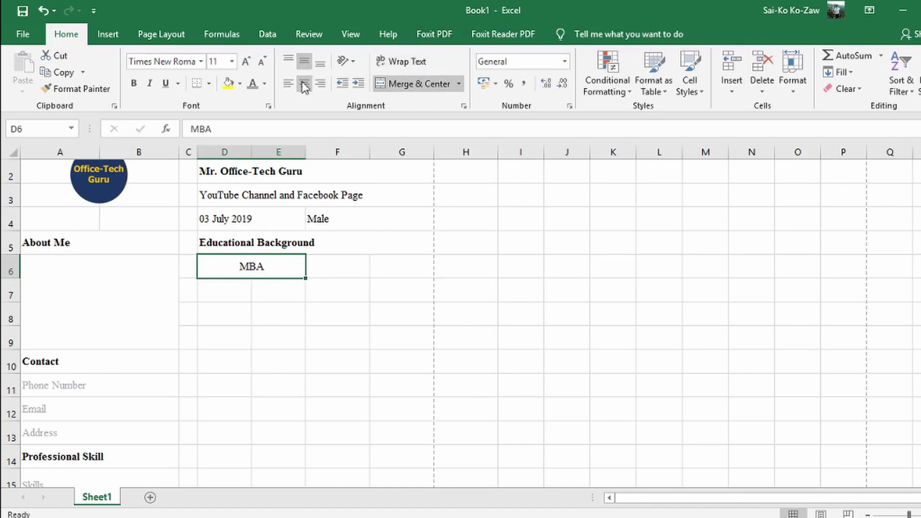
pyautogui.moveTo(242, 286); pyautogui.dragTo(257, 286)
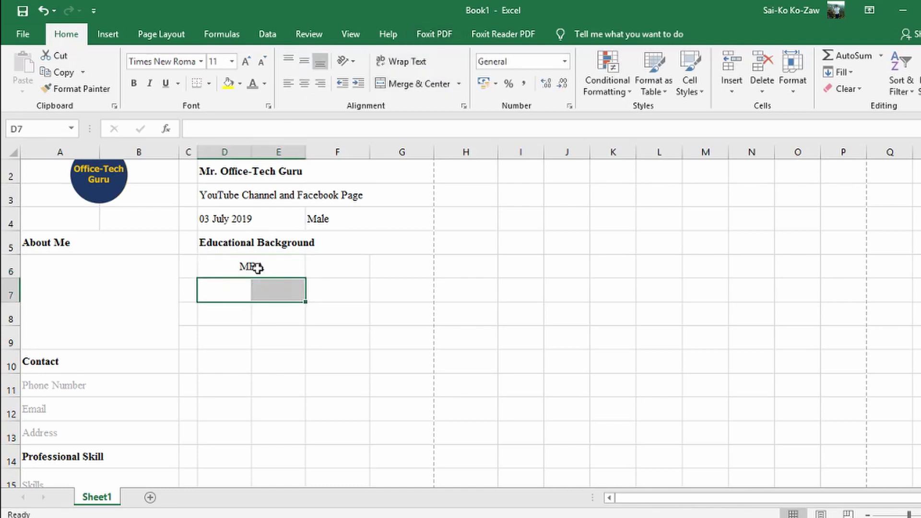
pyautogui.click(257, 267)
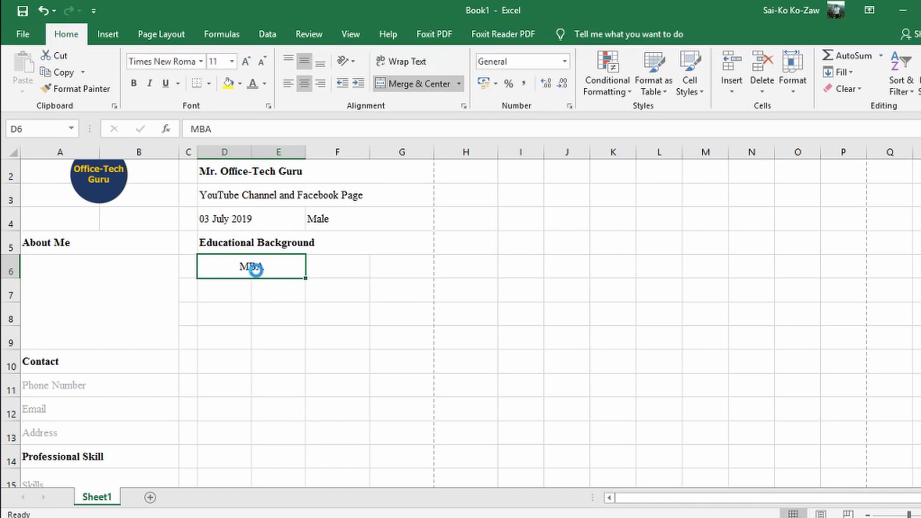
pyautogui.keyDown('ctrl'); pyautogui.scroll(2, 256, 270); pyautogui.keyUp('ctrl')
# Step: Enter 'Start Date' in D7 and 'End Date' in E7
pyautogui.click(307, 304)
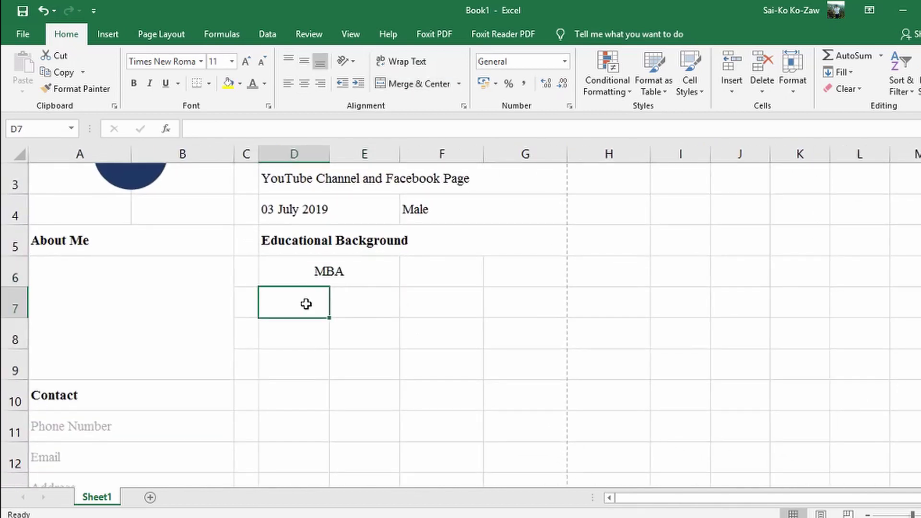
pyautogui.write('S')
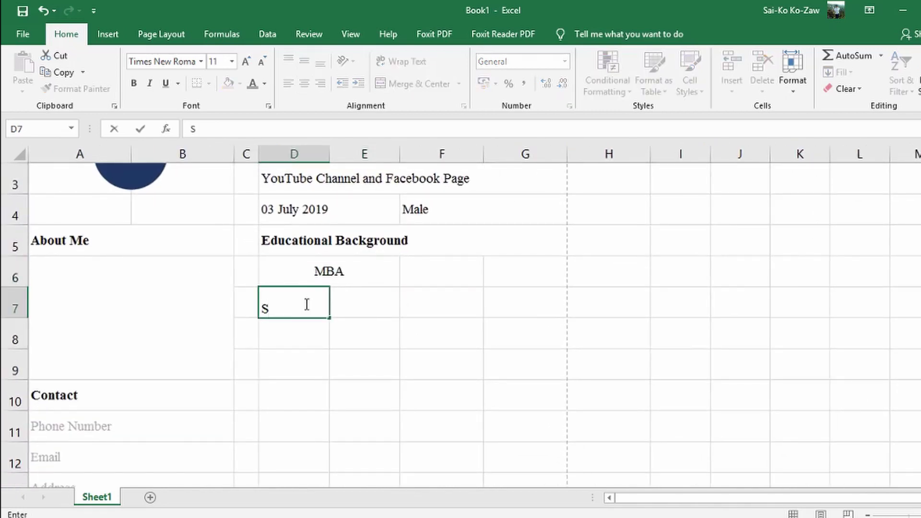
pyautogui.write('tart Da')
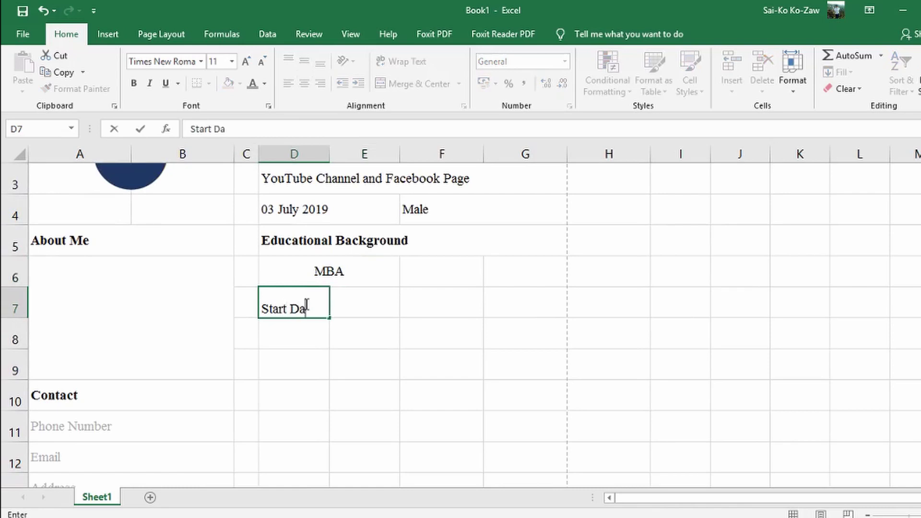
pyautogui.write('te')
pyautogui.click(354, 298)
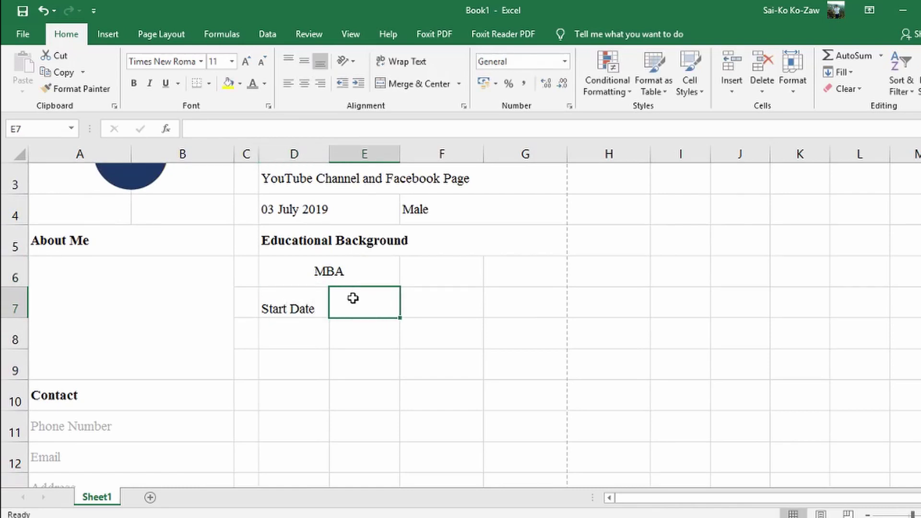
pyautogui.write('E')
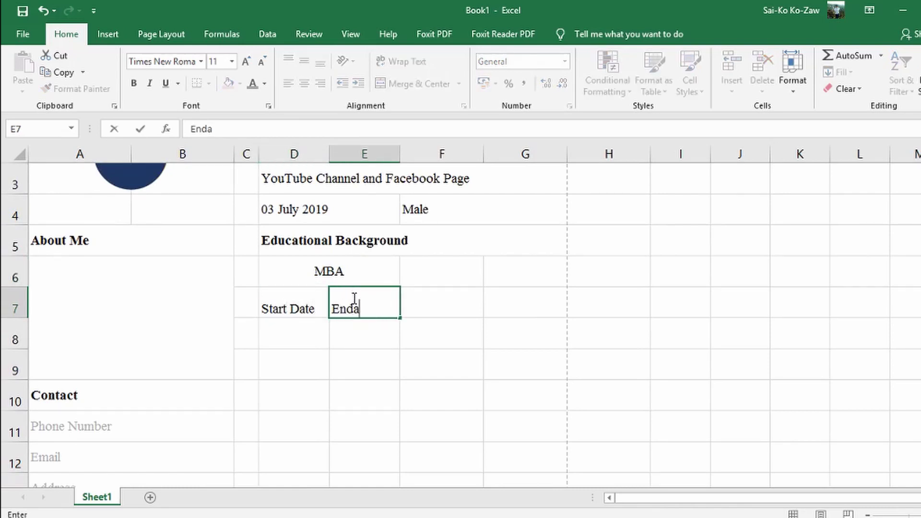
pyautogui.write('nd Date')
# Step: Merge F6:G6 and enter a vertically centred 'University Name'
pyautogui.moveTo(473, 269); pyautogui.dragTo(495, 269)
pyautogui.click(414, 85)
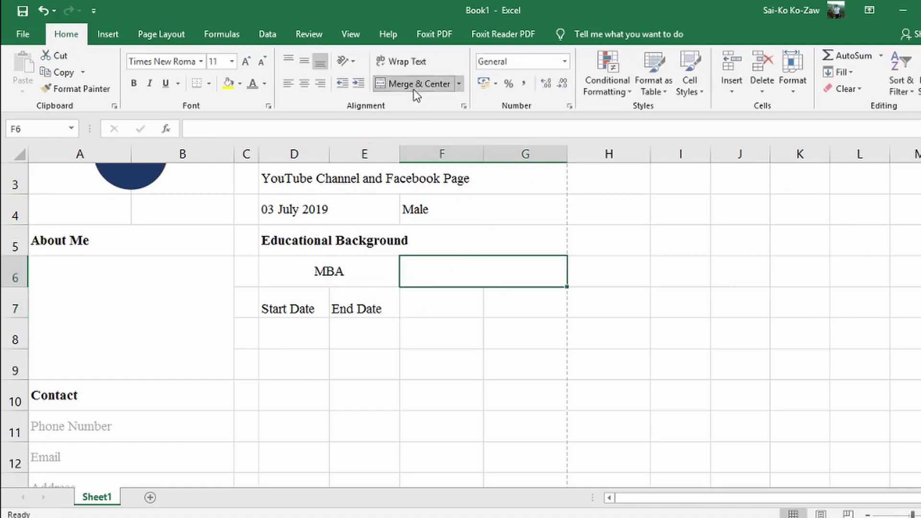
pyautogui.write('Univ')
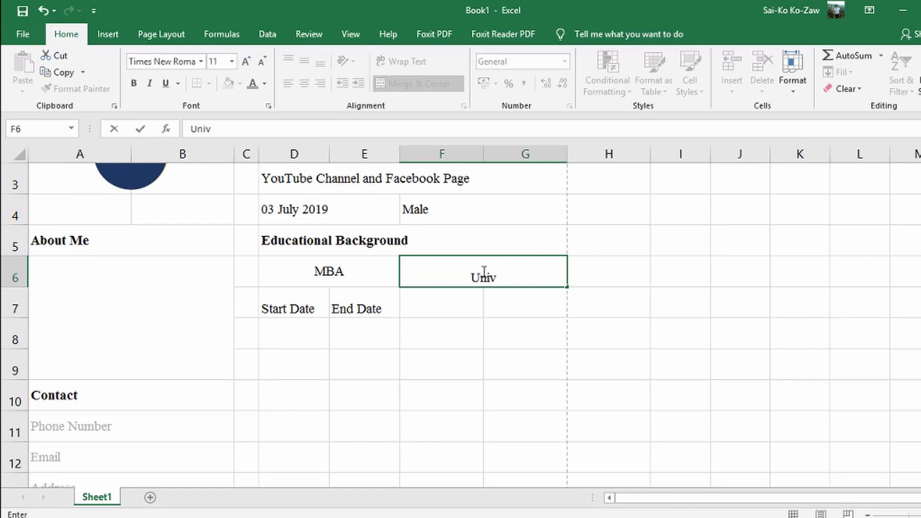
pyautogui.write('ersity Na')
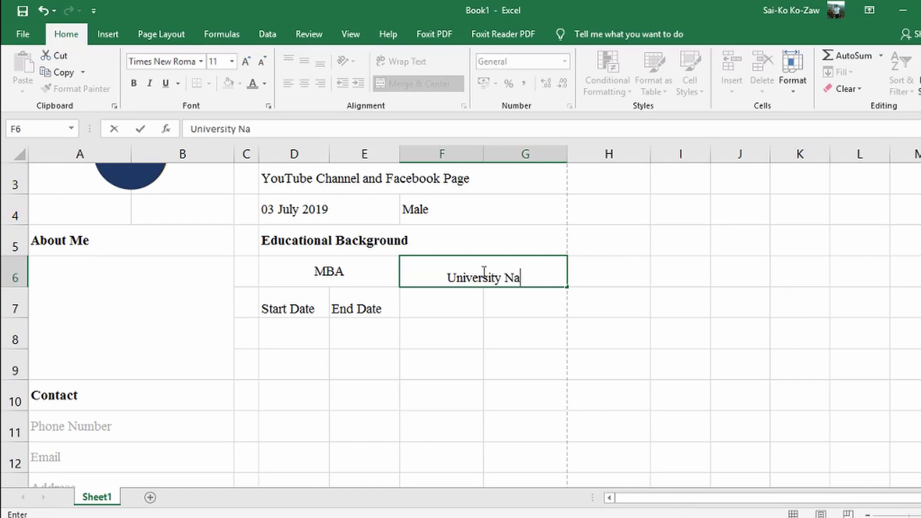
pyautogui.write('me')
pyautogui.click(466, 304)
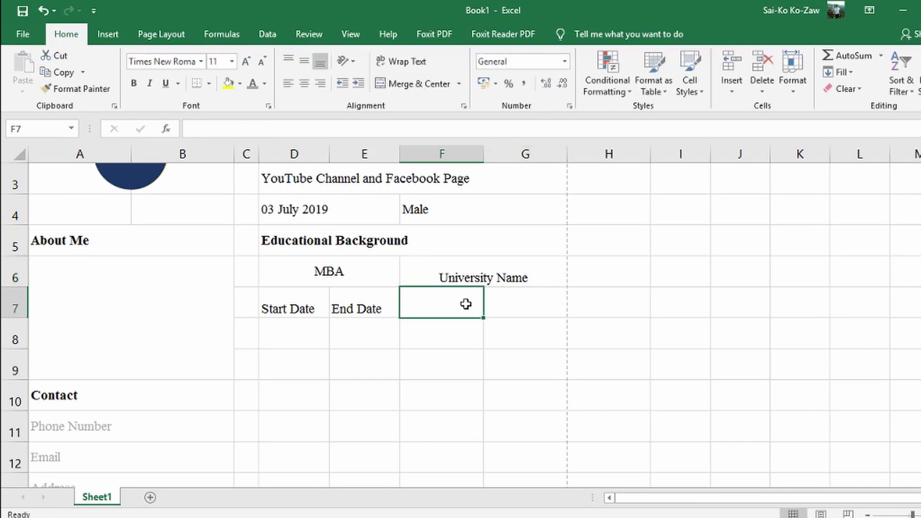
pyautogui.click(459, 277)
pyautogui.click(304, 61)
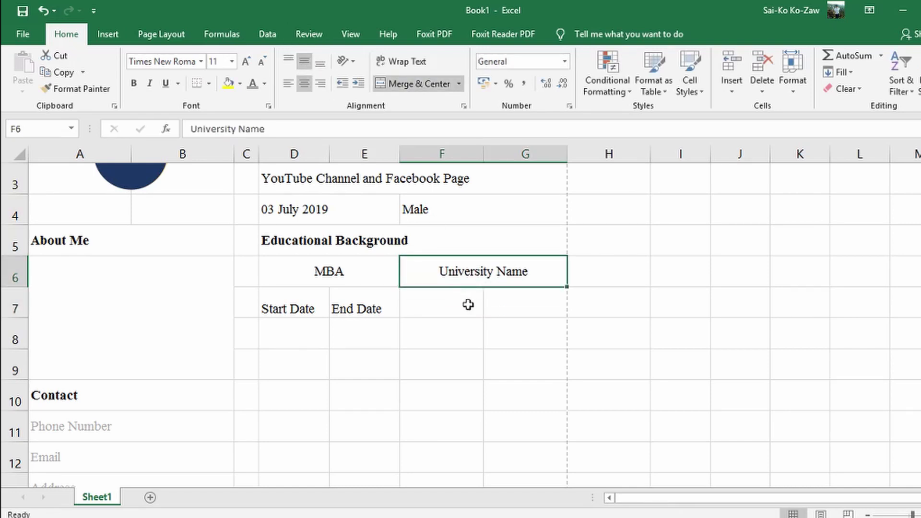
# Step: Merge F7:G7 and enter 'Uni Location'
pyautogui.moveTo(468, 304); pyautogui.dragTo(501, 301)
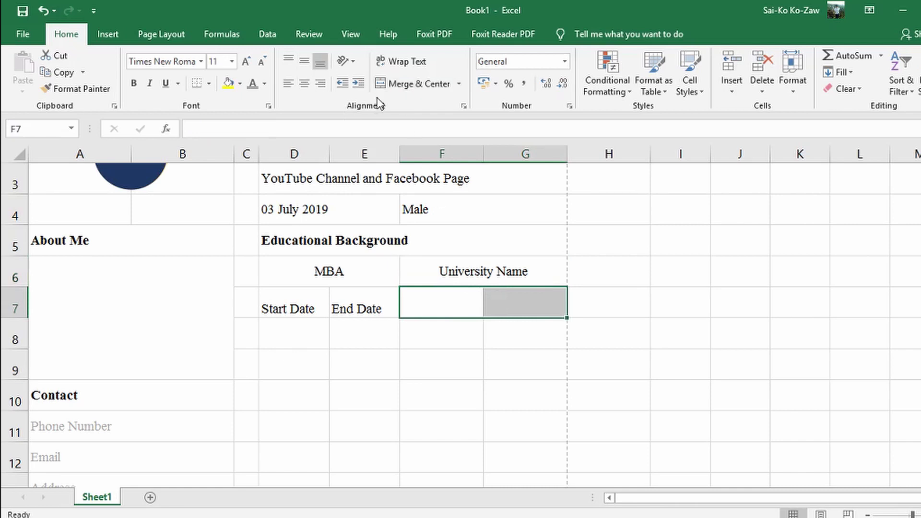
pyautogui.click(391, 84)
pyautogui.write('Lo')
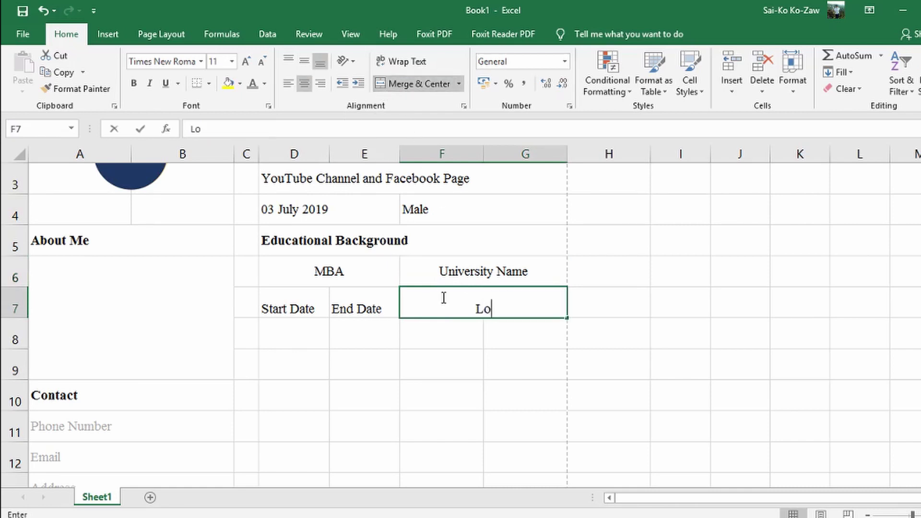
pyautogui.press('BackSpace')
pyautogui.press('BackSpace')
pyautogui.write('U')
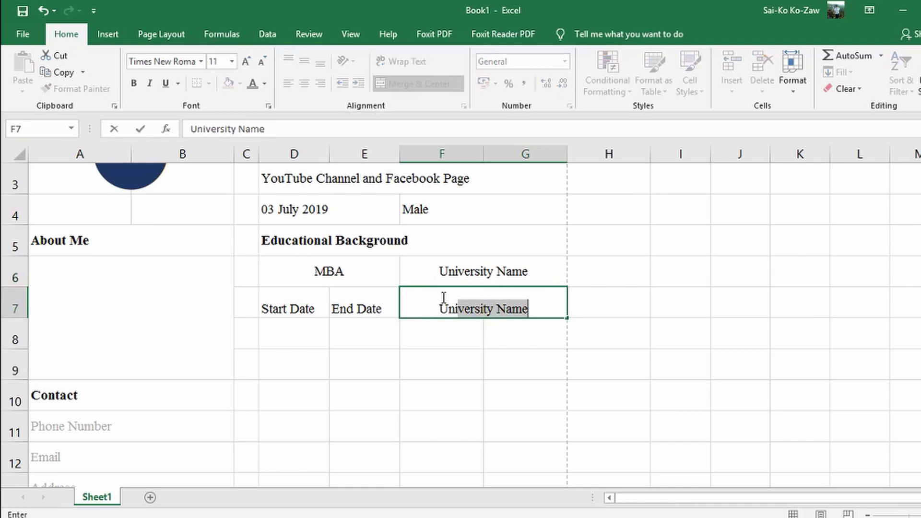
pyautogui.write('ni Location')
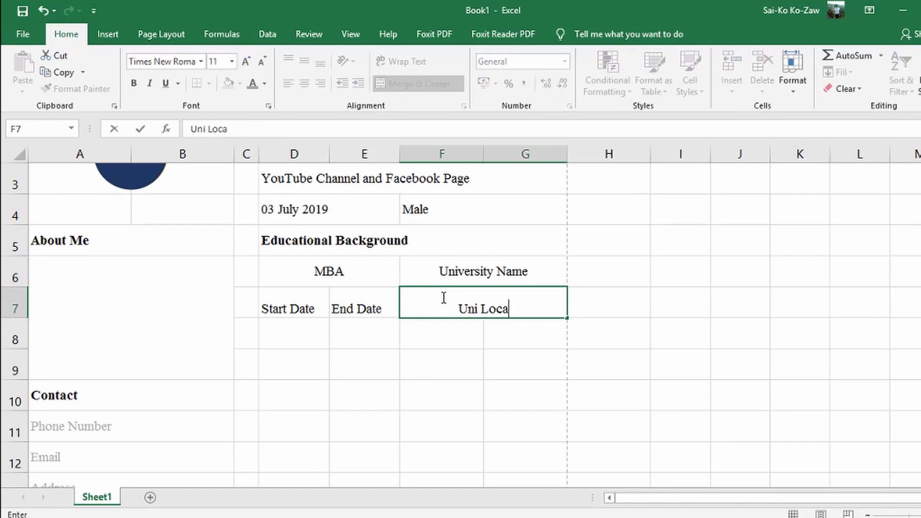
pyautogui.click(461, 373)
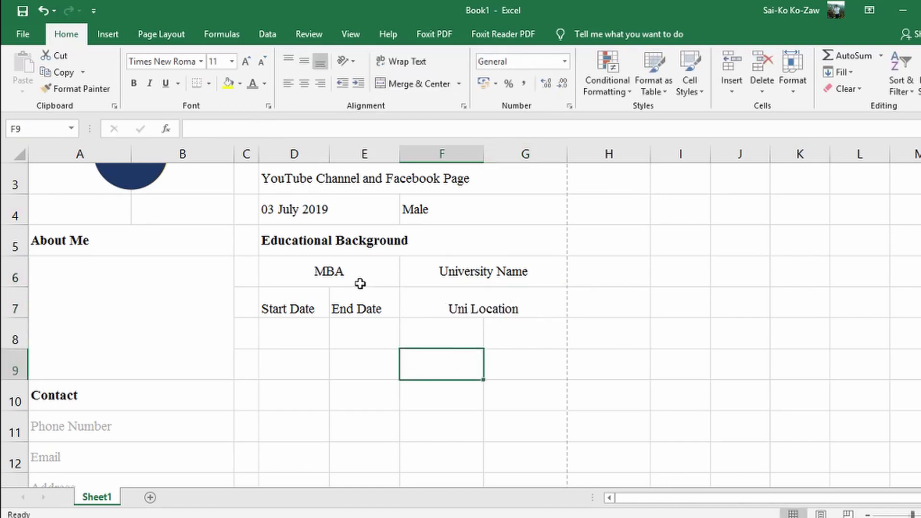
# Step: Merge F8:G9 and enter 'Tell what you have learned'
pyautogui.moveTo(436, 322); pyautogui.dragTo(515, 379)
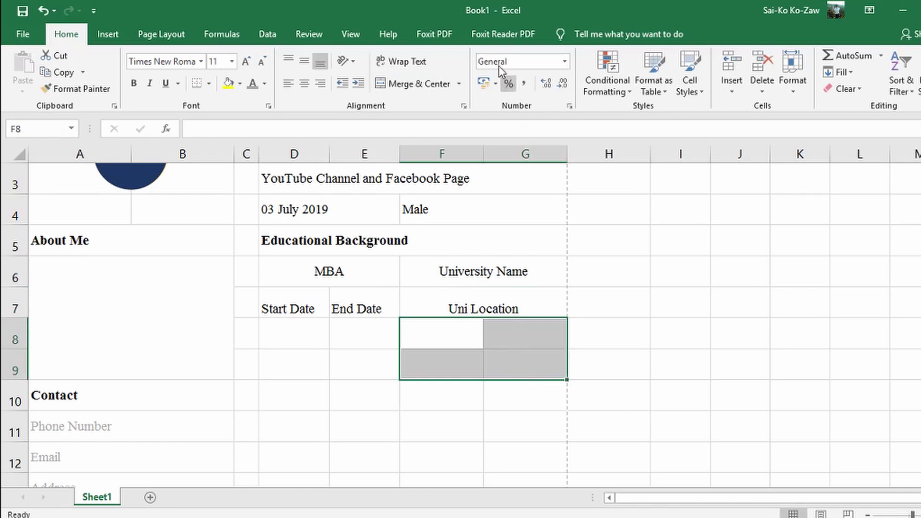
pyautogui.click(398, 84)
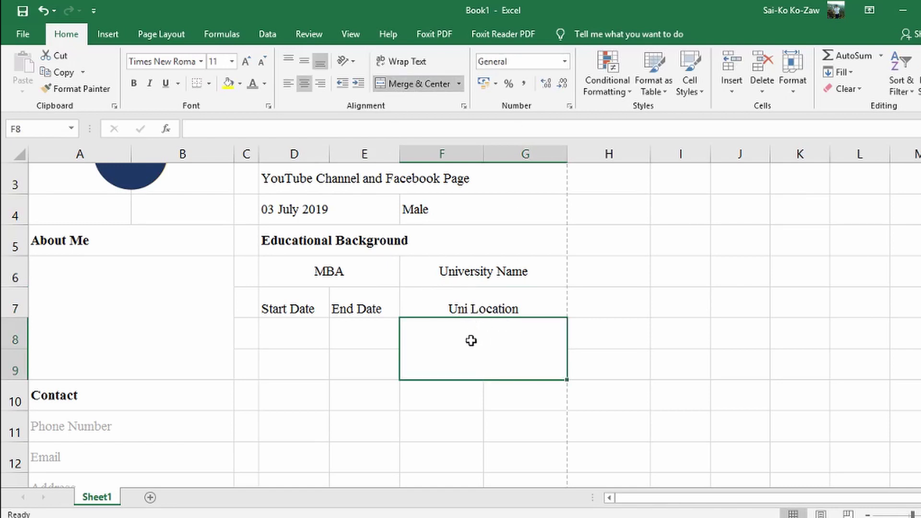
pyautogui.write('Tell what')
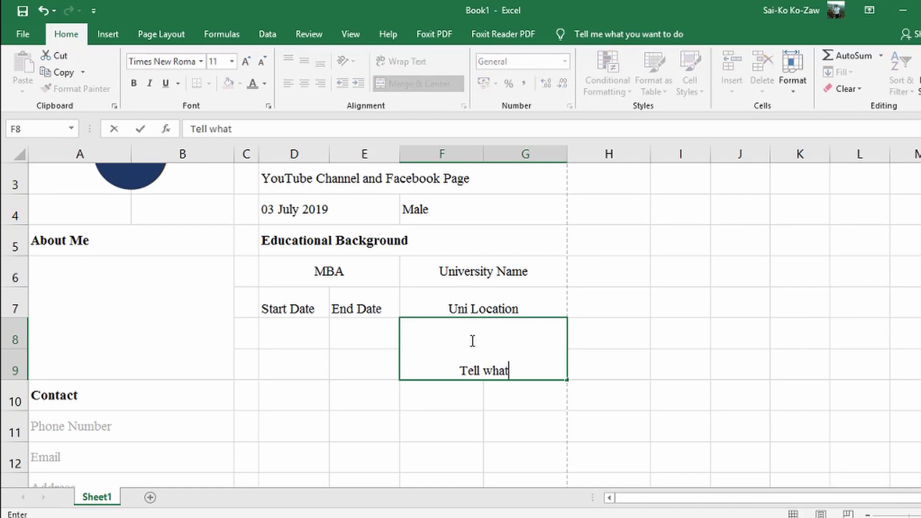
pyautogui.write(' you have l')
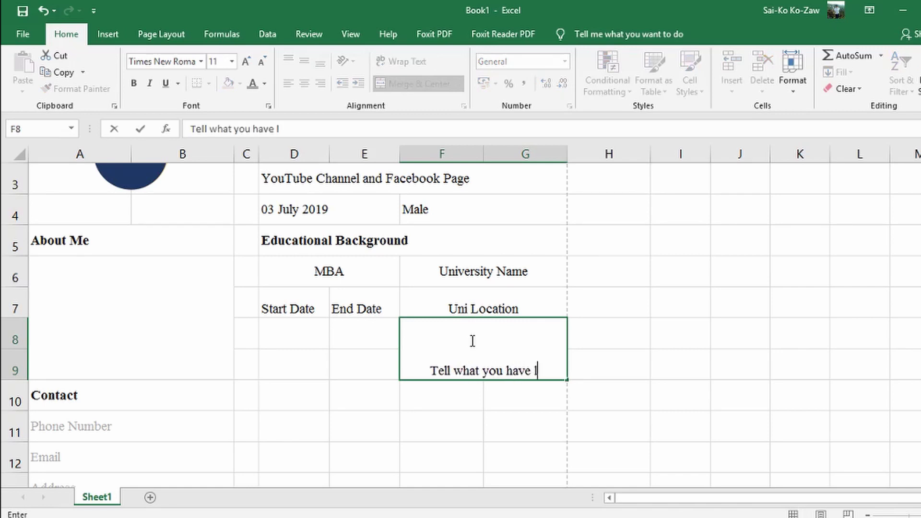
pyautogui.write('earned')
pyautogui.click(500, 430)
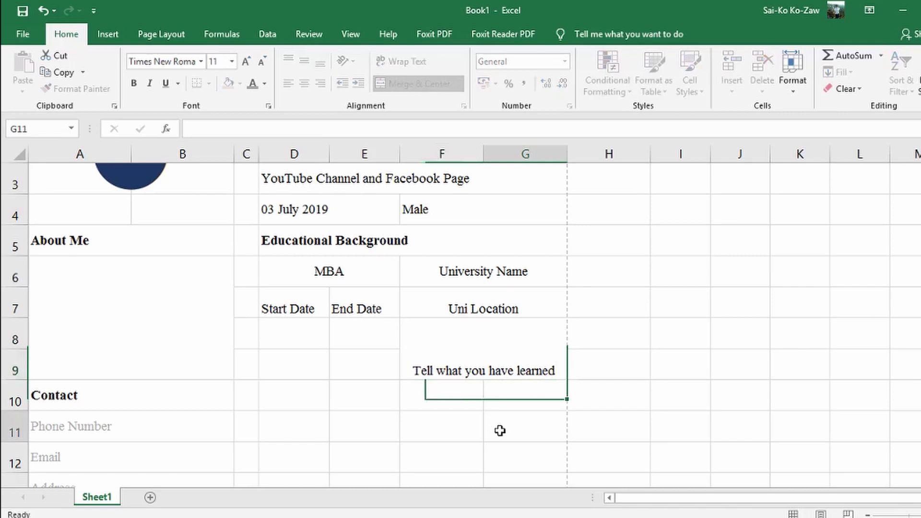
pyautogui.click(453, 341)
# Step: Vertically centre the description and turn the D6:G9 MBA block's text light grey
pyautogui.click(304, 61)
pyautogui.moveTo(307, 272); pyautogui.dragTo(440, 328)
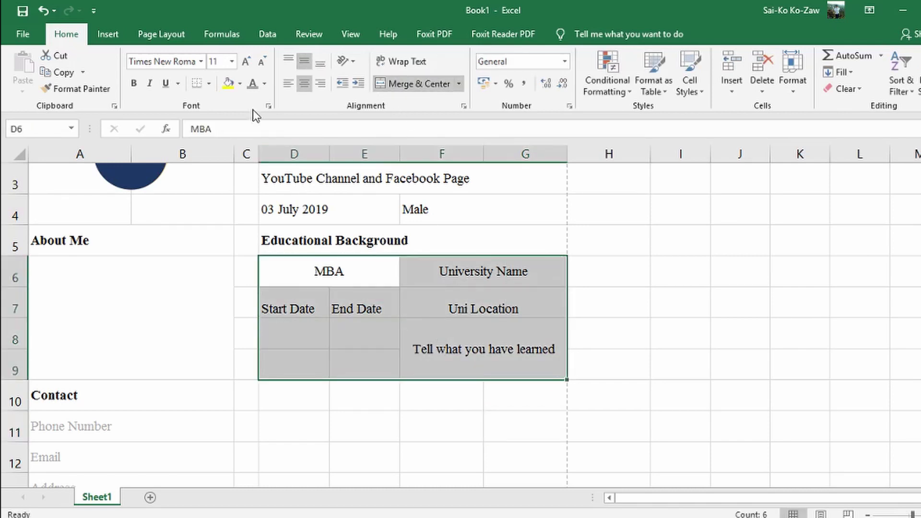
pyautogui.click(251, 85)
pyautogui.click(667, 338)
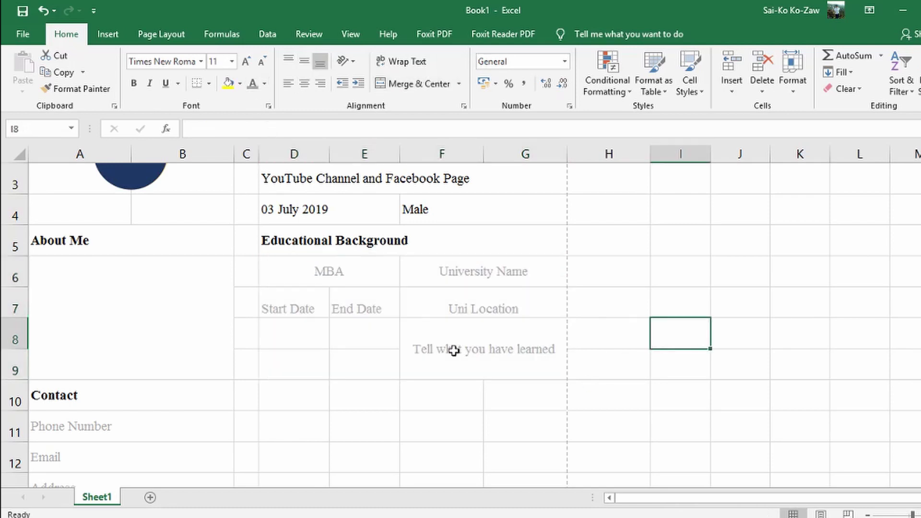
# Step: Duplicate the MBA block into D10 and change the copy's degree to 'Bachelor'
pyautogui.moveTo(276, 276); pyautogui.dragTo(451, 353)
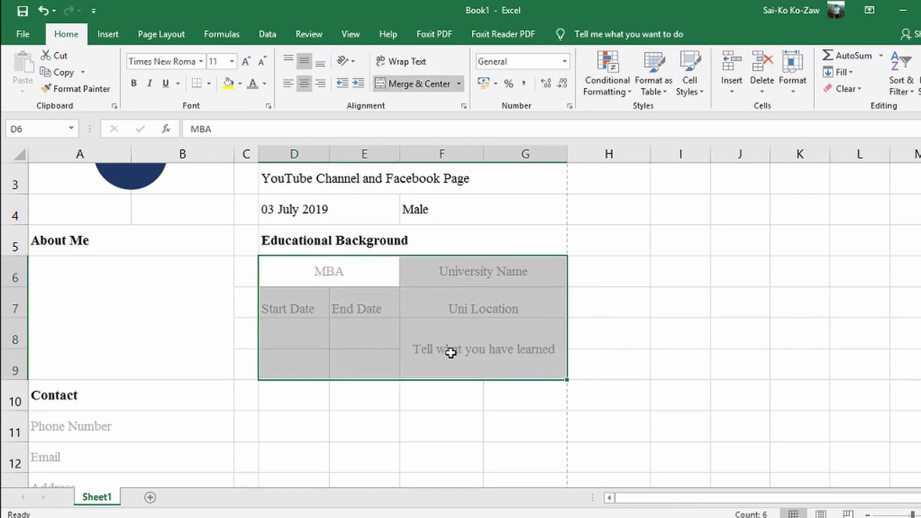
pyautogui.hotkey('ctrl', 'c')
pyautogui.click(278, 405)
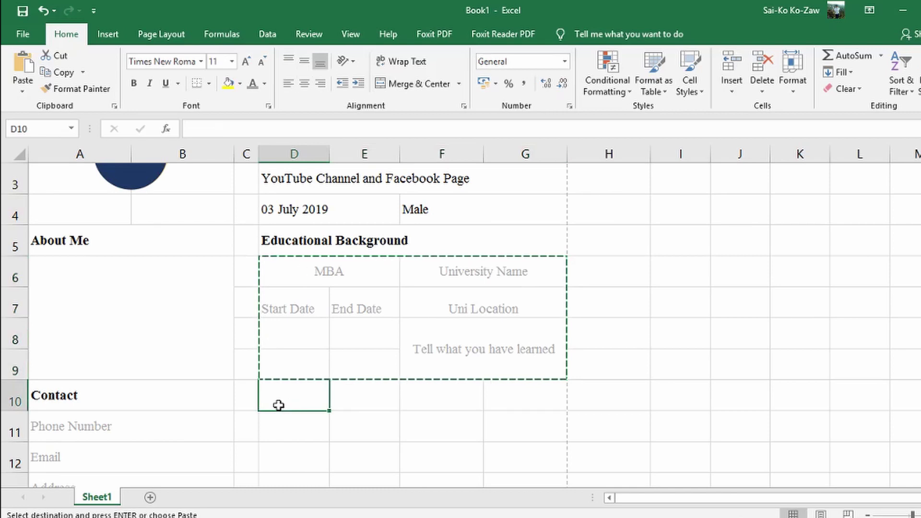
pyautogui.hotkey('ctrl', 'v')
pyautogui.scroll(-1, 360, 410)
pyautogui.click(346, 304)
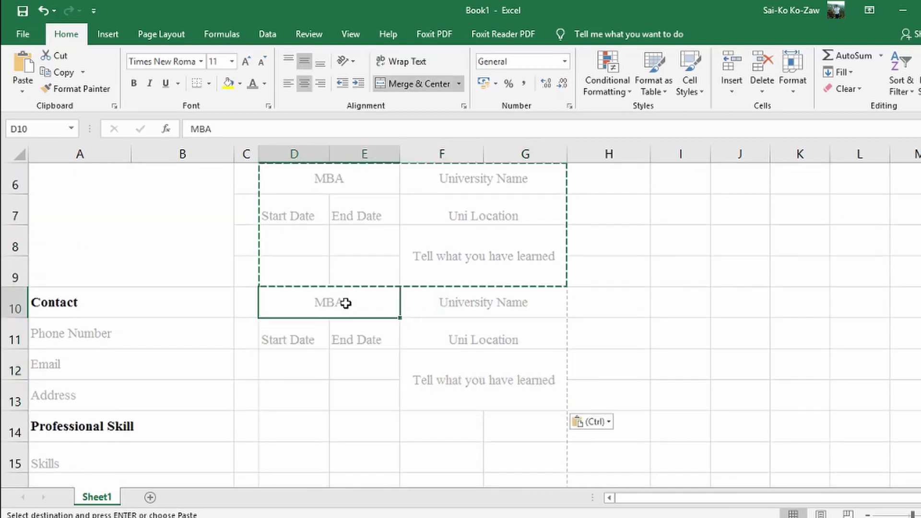
pyautogui.press('Escape')
pyautogui.write('Bac')
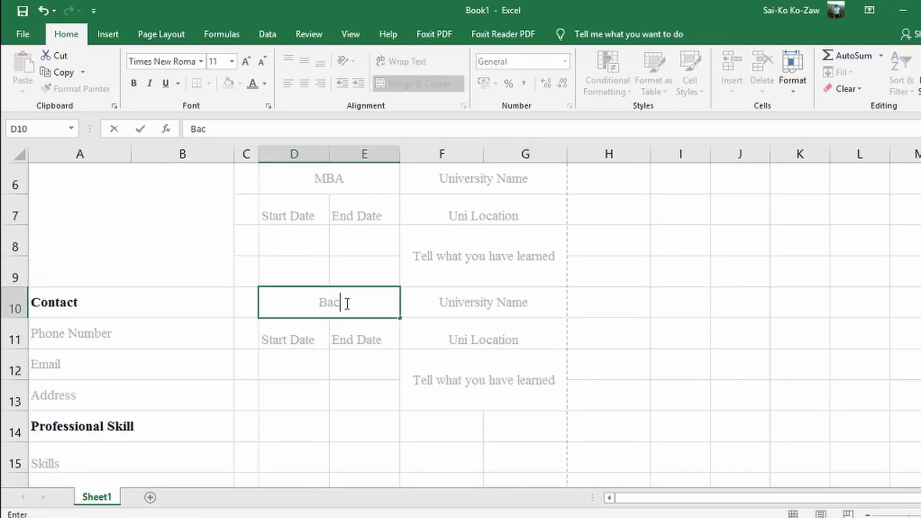
pyautogui.write('helor')
pyautogui.click(457, 335)
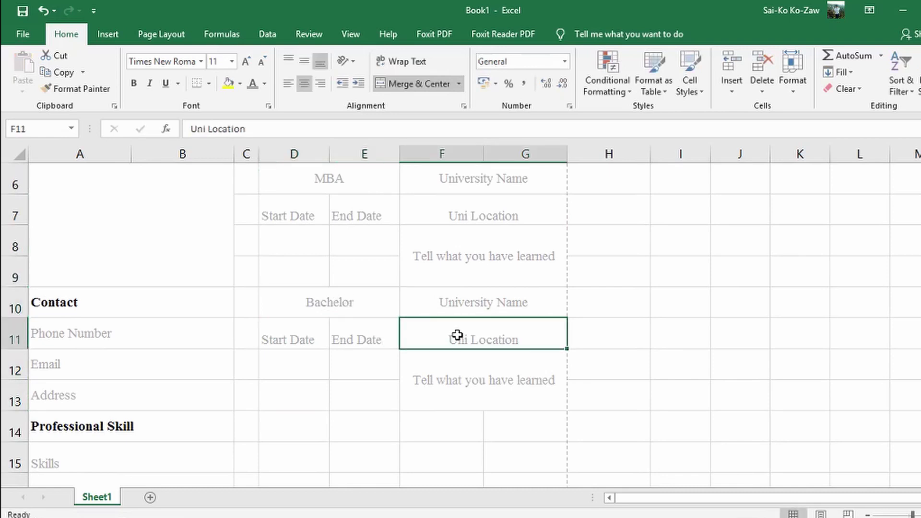
pyautogui.scroll(-1, 395, 354)
pyautogui.scroll(2, 396, 344)
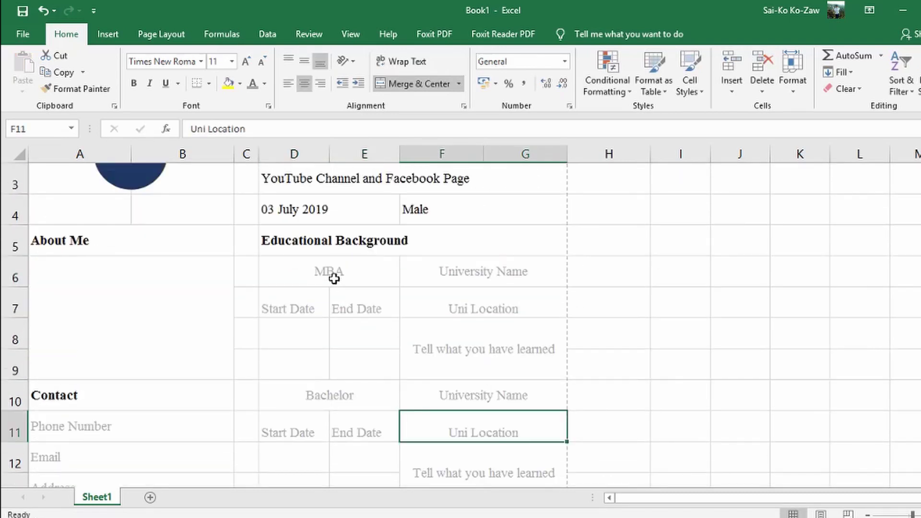
pyautogui.scroll(-1, 401, 379)
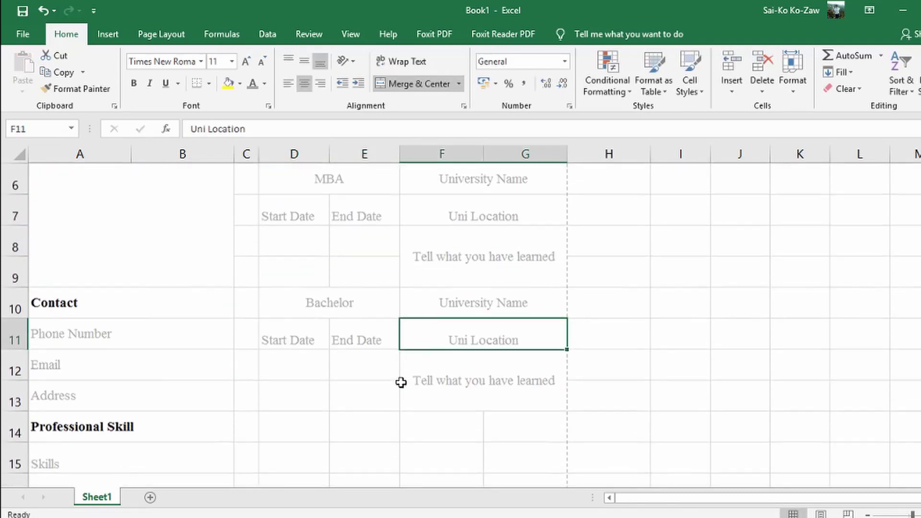
pyautogui.scroll(-1, 401, 381)
# Step: Merge D14:G14 and enter a bold, middle-aligned, left-aligned 'Professional Experience' heading
pyautogui.moveTo(316, 326); pyautogui.dragTo(512, 338)
pyautogui.click(390, 88)
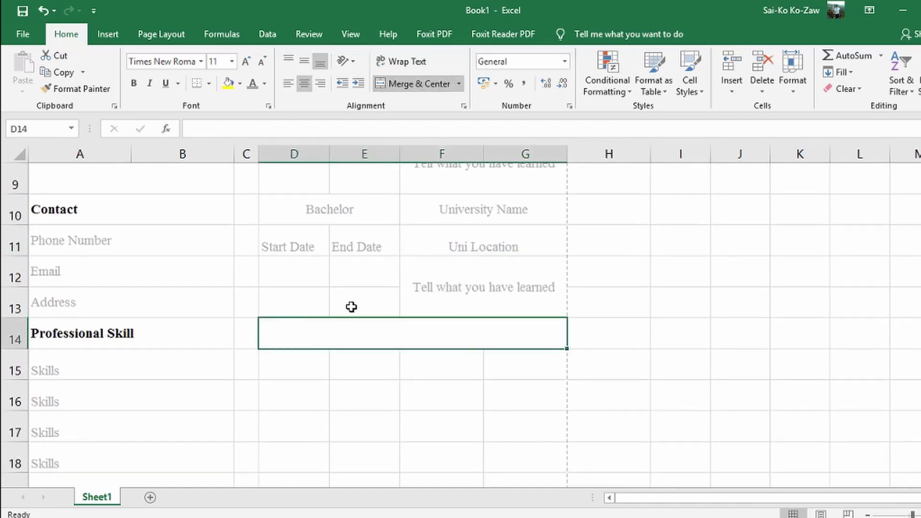
pyautogui.write('w')
pyautogui.press('BackSpace')
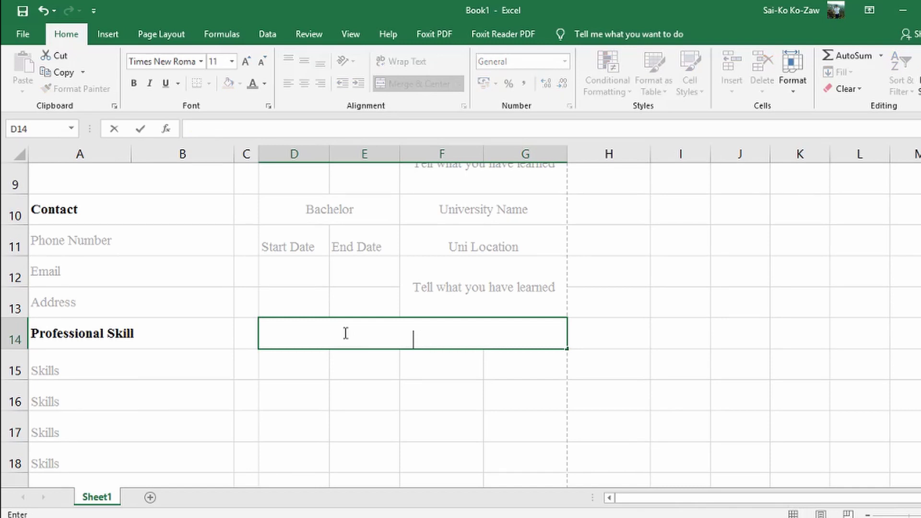
pyautogui.write('Professi')
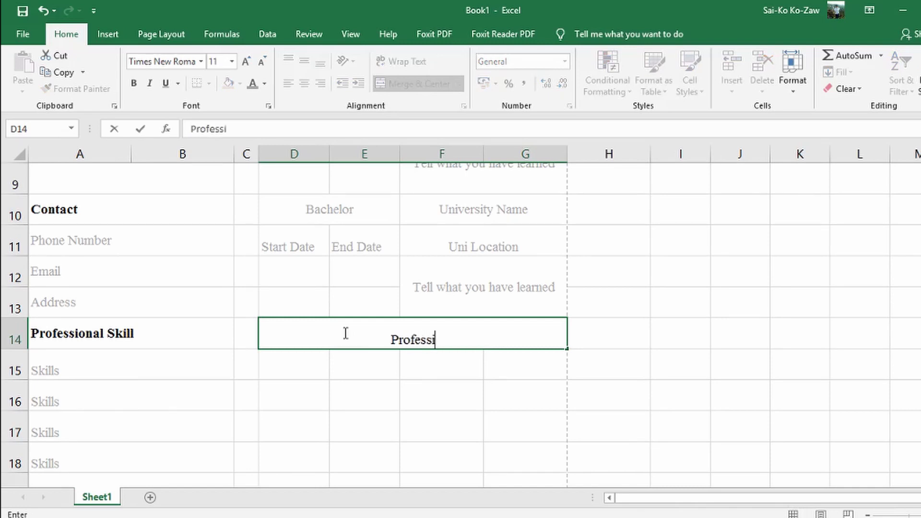
pyautogui.write('onal Expe')
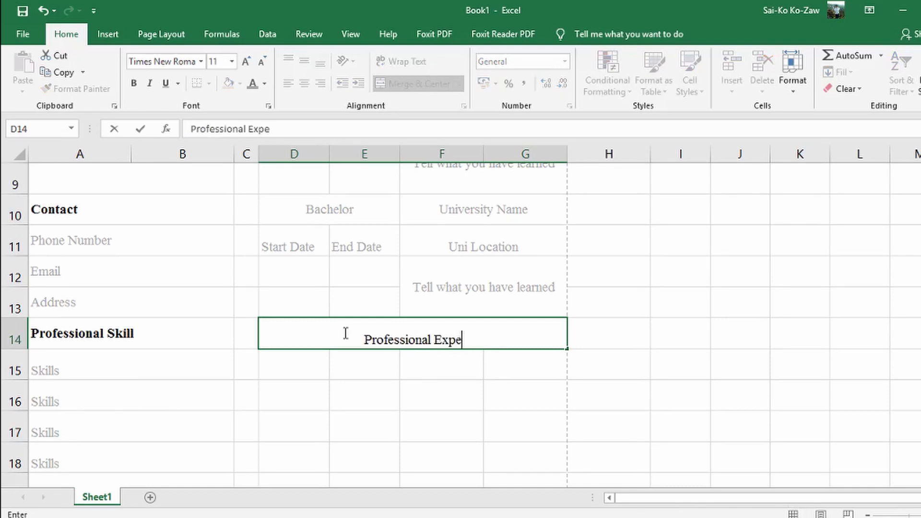
pyautogui.write('rience')
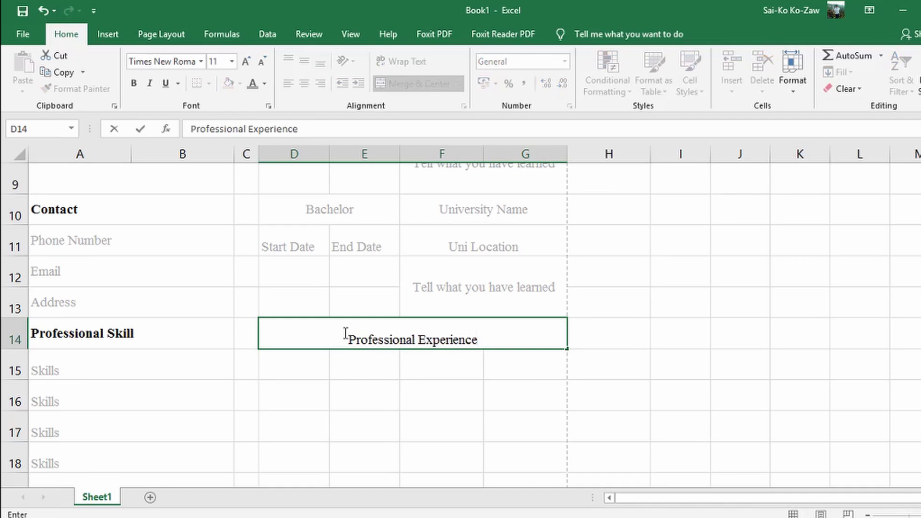
pyautogui.click(364, 407)
pyautogui.click(365, 333)
pyautogui.click(304, 60)
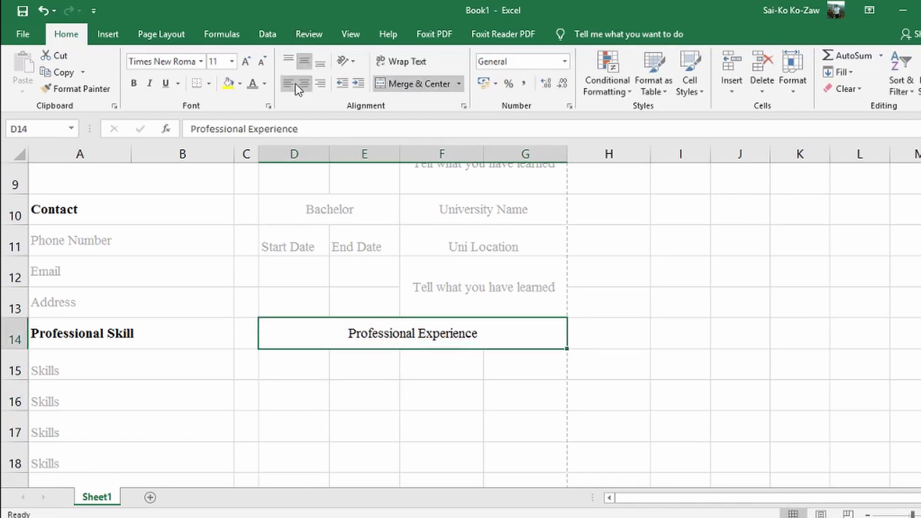
pyautogui.click(294, 84)
pyautogui.click(139, 86)
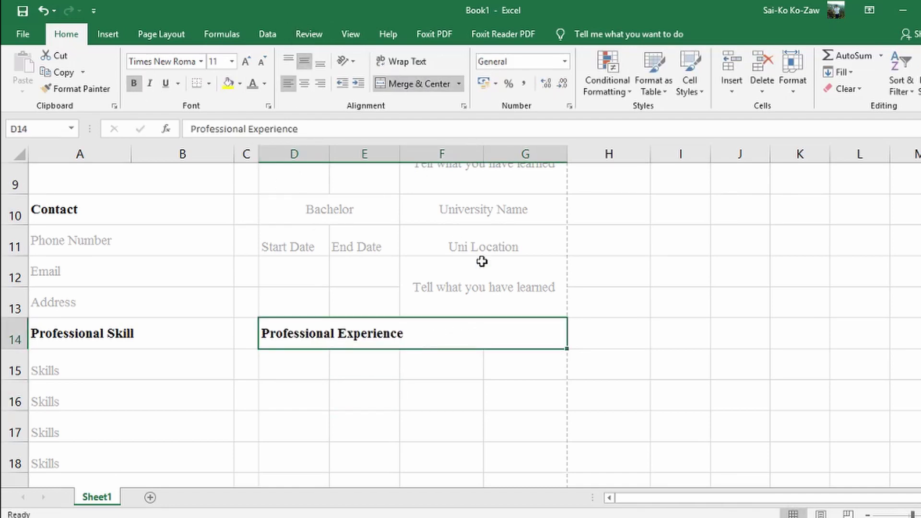
pyautogui.scroll(-1, 464, 383)
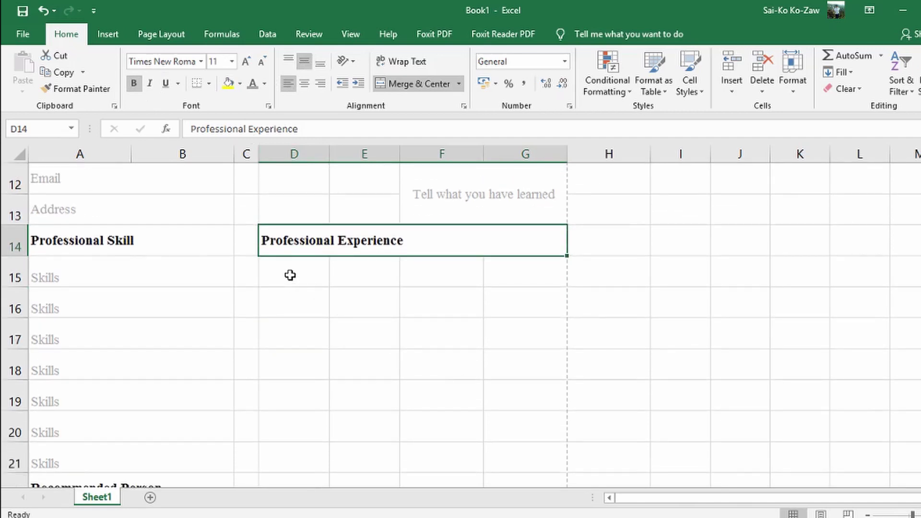
# Step: Merge D15:E15 and F15:G15 and enter 'Position' and 'Company Name' in them
pyautogui.moveTo(290, 275); pyautogui.dragTo(364, 271)
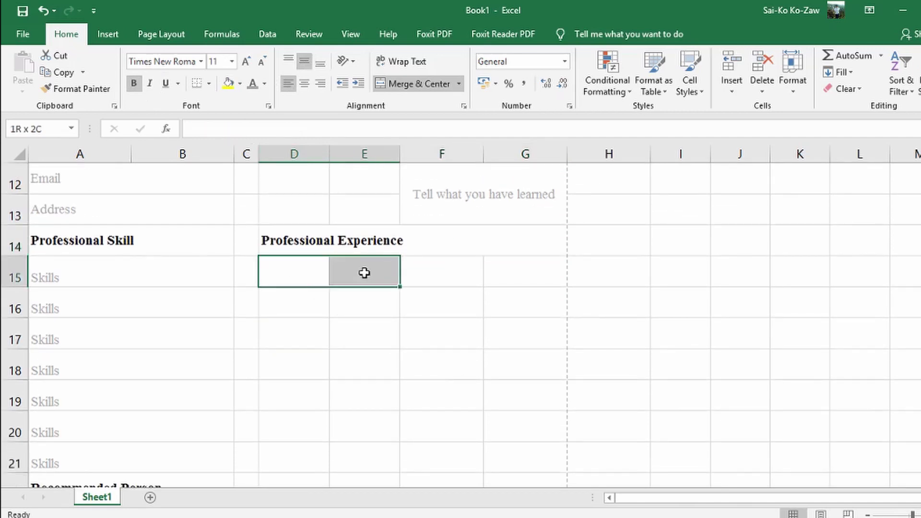
pyautogui.click(412, 84)
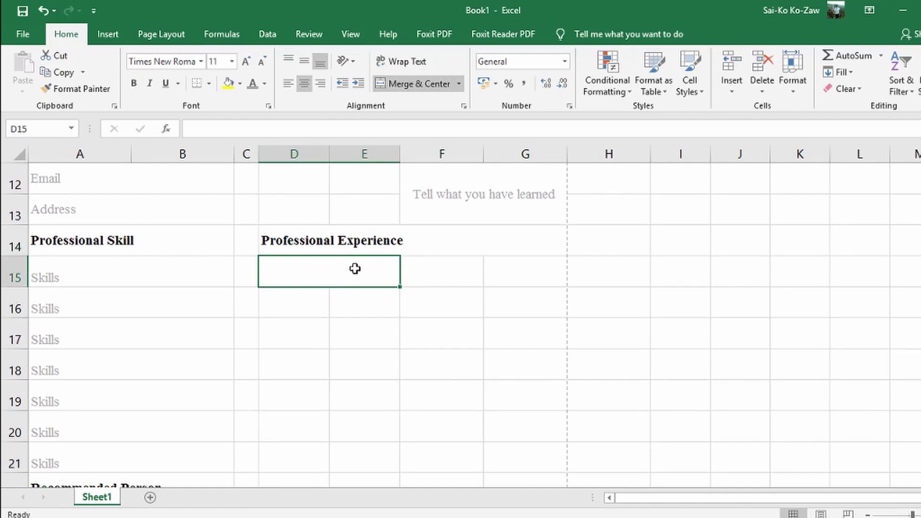
pyautogui.write('P')
pyautogui.press('BackSpace')
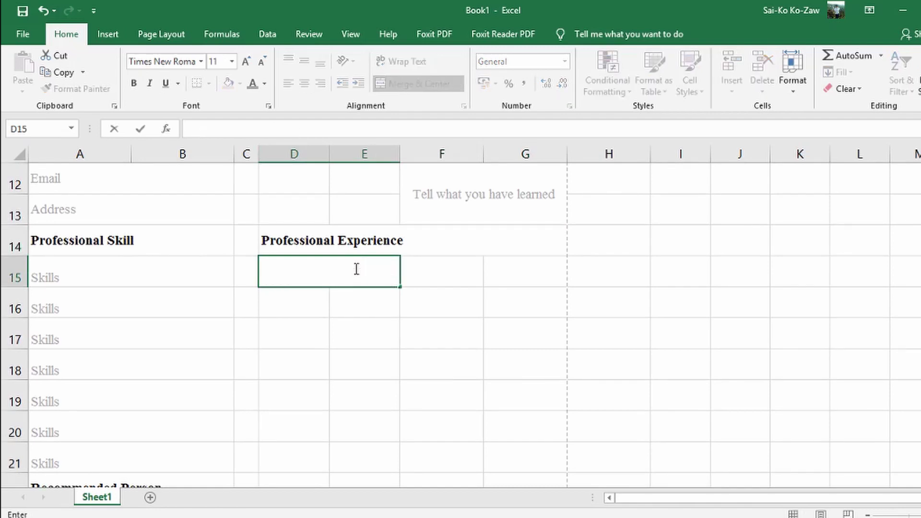
pyautogui.write('Position')
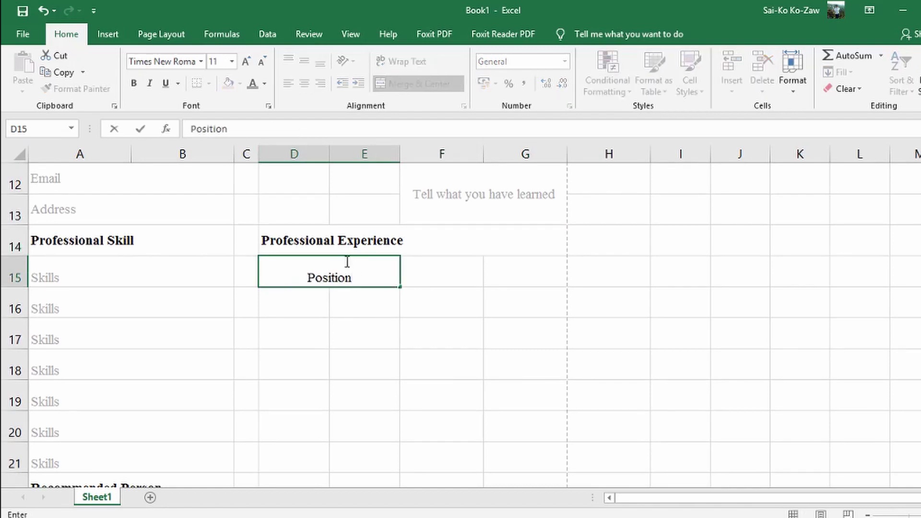
pyautogui.moveTo(425, 272); pyautogui.dragTo(494, 269)
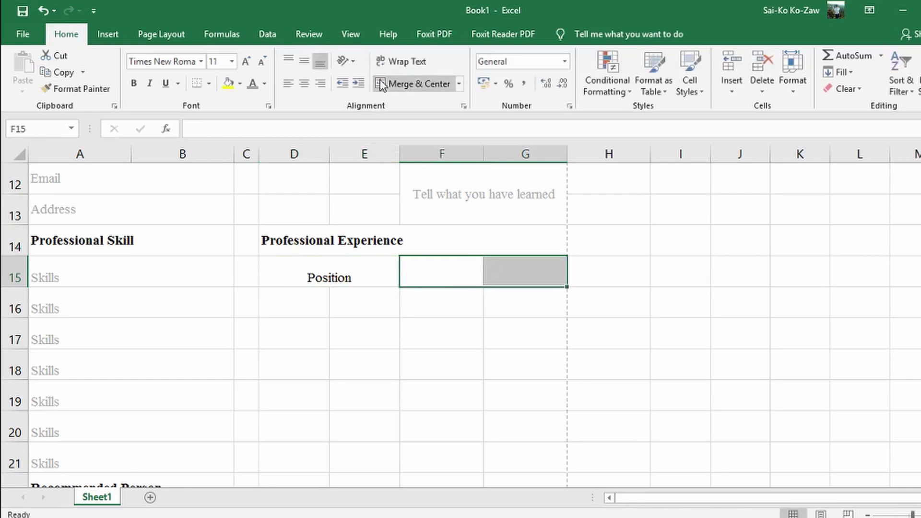
pyautogui.click(381, 84)
pyautogui.write('Comp')
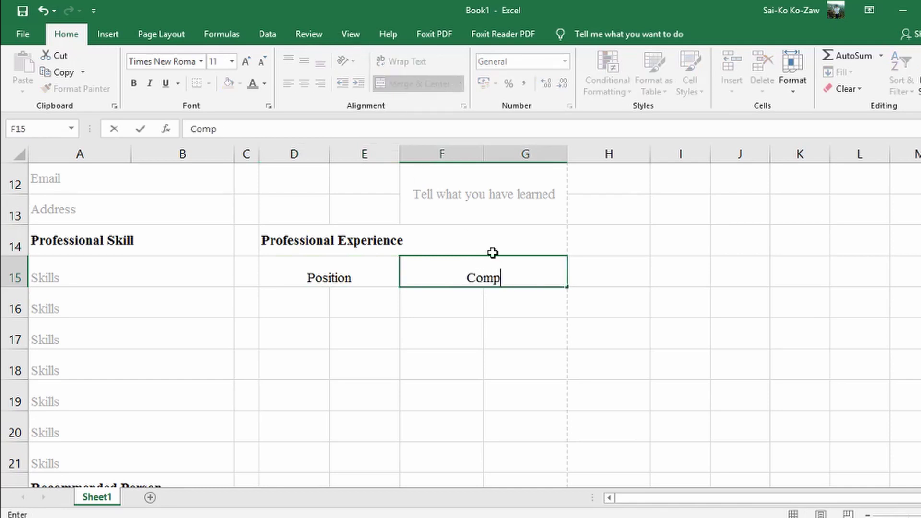
pyautogui.write('any Name')
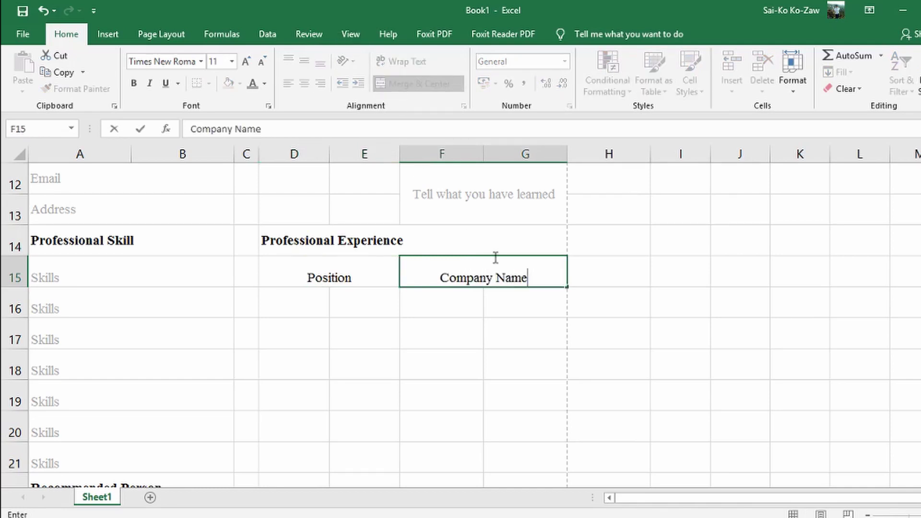
pyautogui.click(446, 329)
pyautogui.click(474, 284)
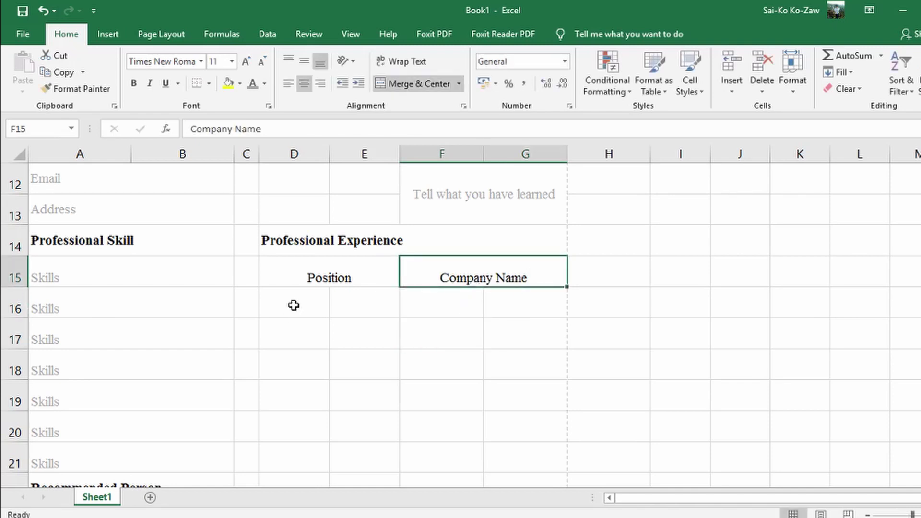
# Step: Enter 'Start date' in D16 and 'End Date' in E16
pyautogui.click(294, 305)
pyautogui.write('Stat')
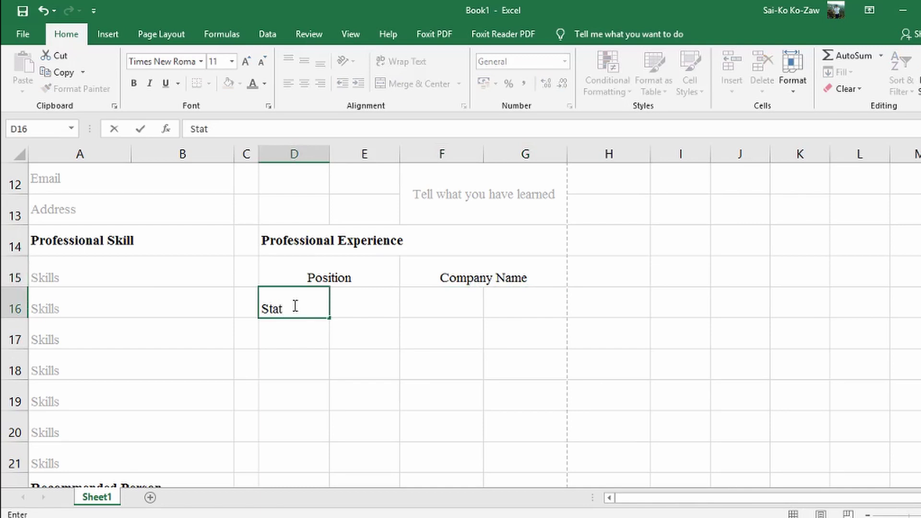
pyautogui.press('BackSpace')
pyautogui.write('re')
pyautogui.write('t da')
pyautogui.write('te')
pyautogui.click(364, 306)
pyautogui.write('End')
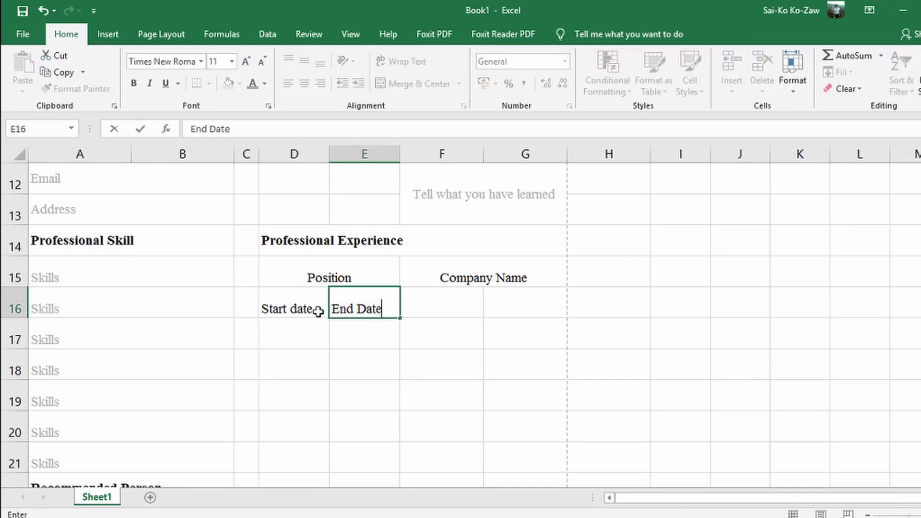
pyautogui.click(351, 330)
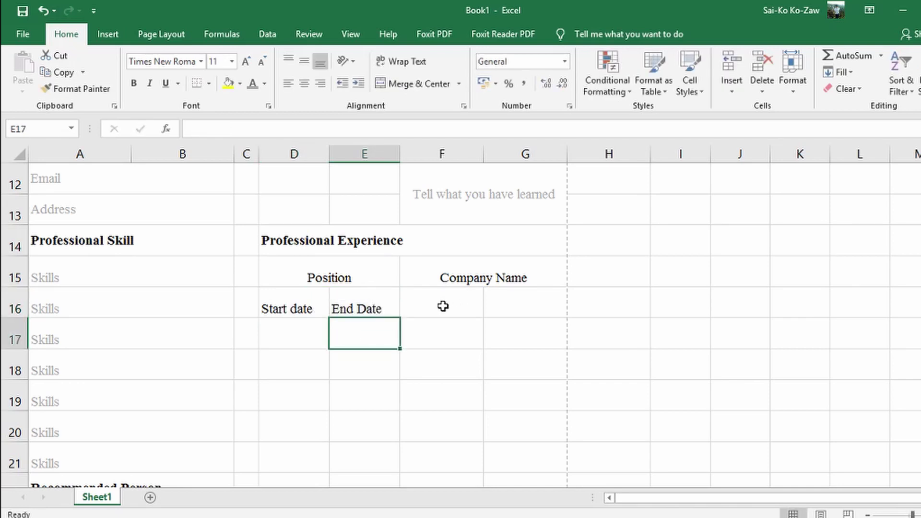
# Step: Merge F16:G16 for 'Location' and merge F17:G18 into a blank block
pyautogui.moveTo(443, 306); pyautogui.dragTo(502, 307)
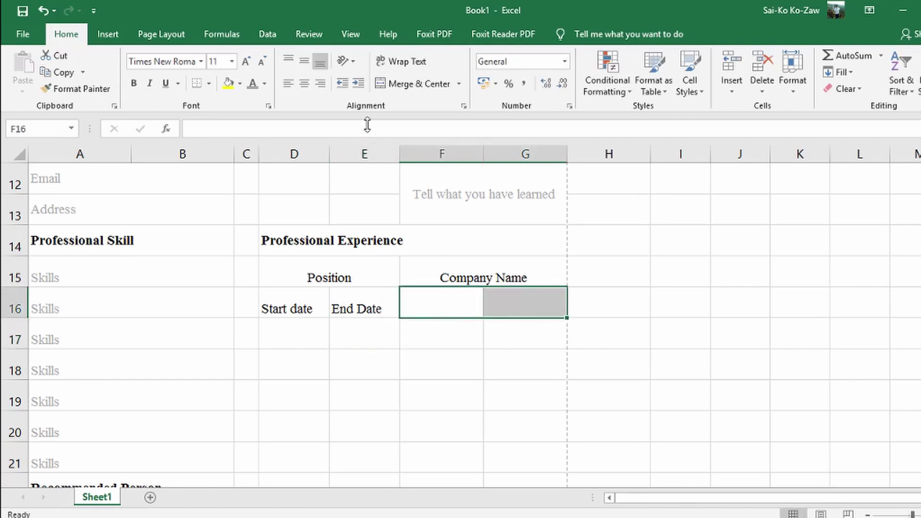
pyautogui.click(397, 89)
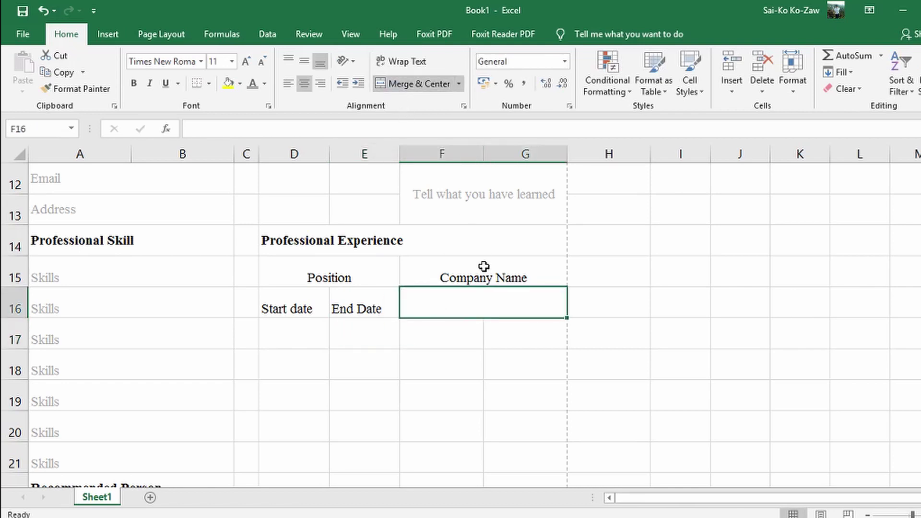
pyautogui.write('Location')
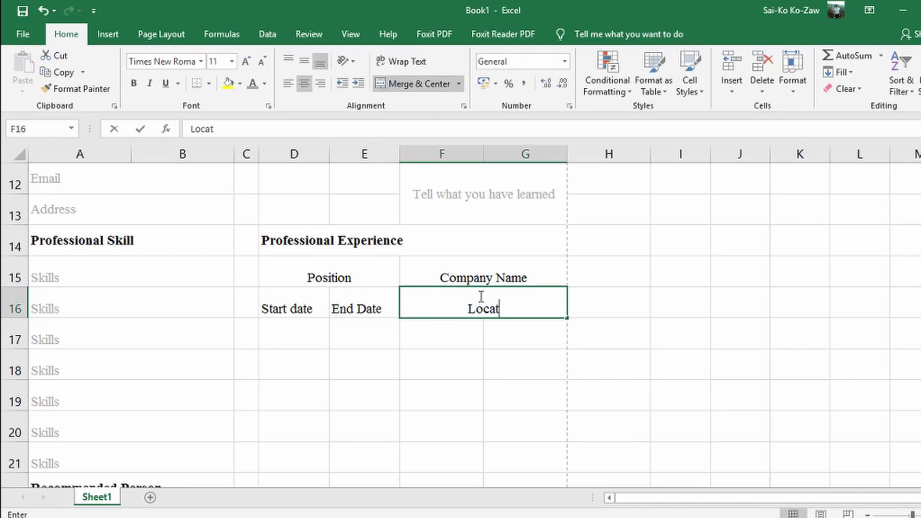
pyautogui.click(471, 328)
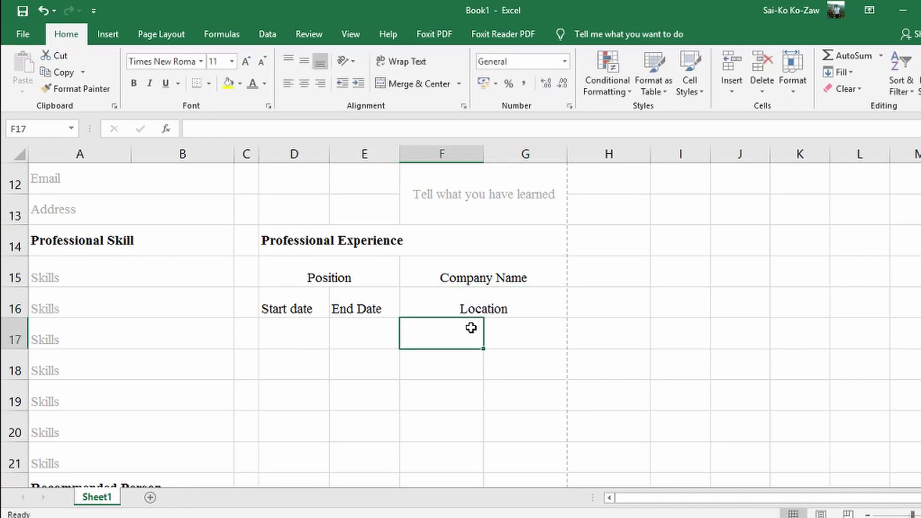
pyautogui.moveTo(458, 325); pyautogui.dragTo(528, 368)
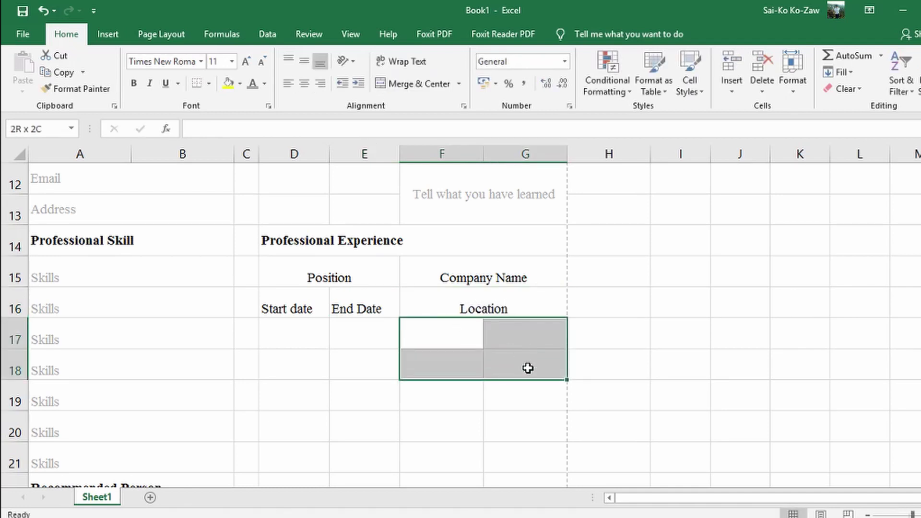
pyautogui.click(387, 82)
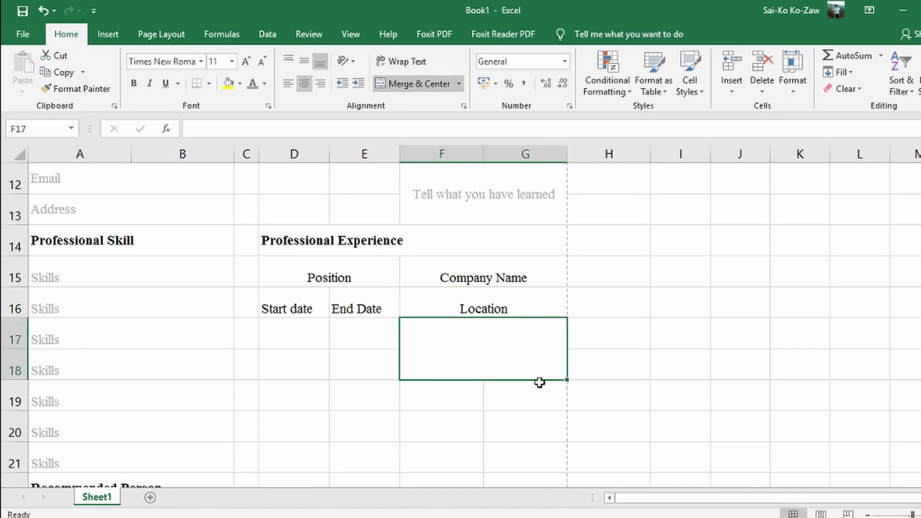
# Step: Copy the experience block D15:G18 and paste it at D19 and D23
pyautogui.scroll(-1, 588, 380)
pyautogui.scroll(1, 577, 372)
pyautogui.moveTo(308, 268); pyautogui.dragTo(511, 368)
pyautogui.hotkey('ctrl', 'c')
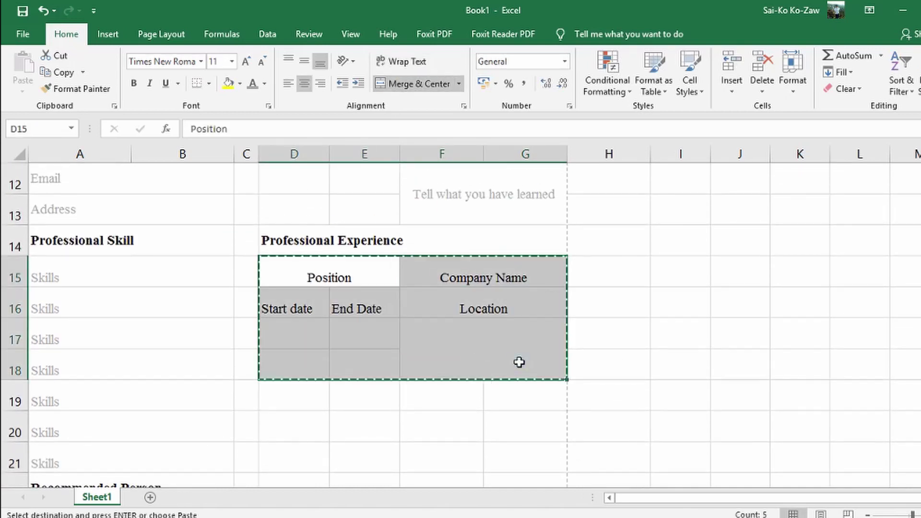
pyautogui.scroll(-1, 523, 370)
pyautogui.click(293, 307)
pyautogui.hotkey('ctrl', 'v')
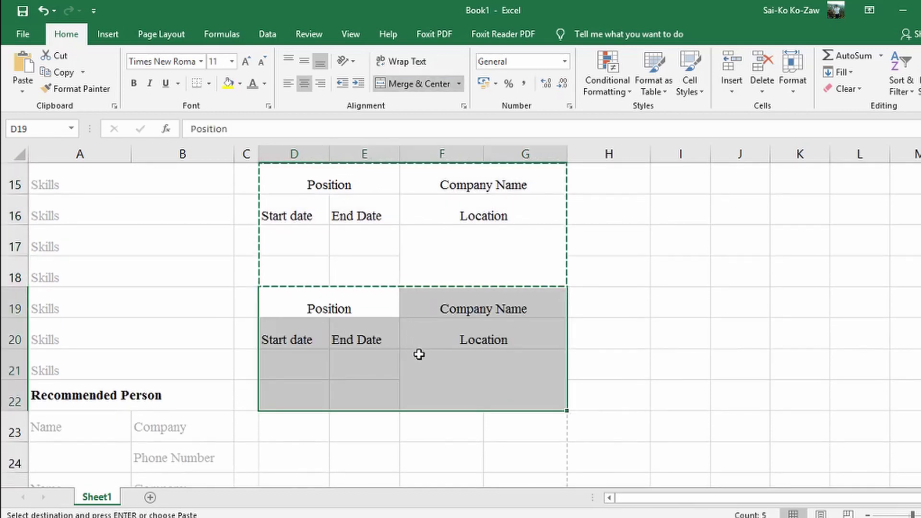
pyautogui.scroll(-2, 413, 348)
pyautogui.click(311, 247)
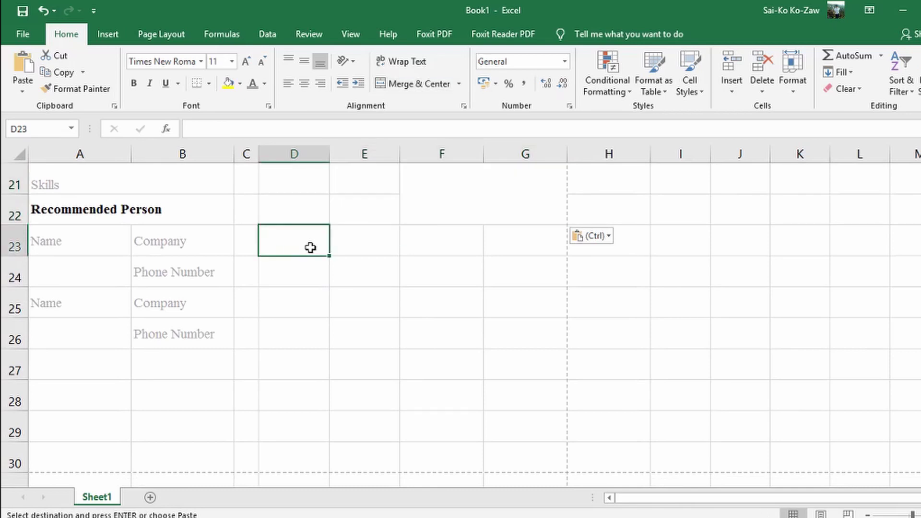
pyautogui.hotkey('ctrl', 'v')
pyautogui.click(571, 278)
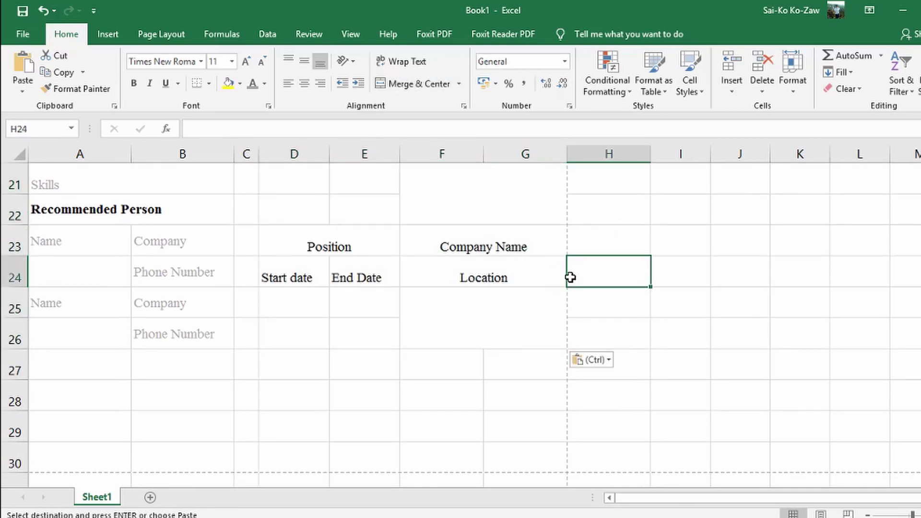
# Step: Select all three experience blocks, D15:G26, to recolour their text grey
pyautogui.scroll(2, 455, 297)
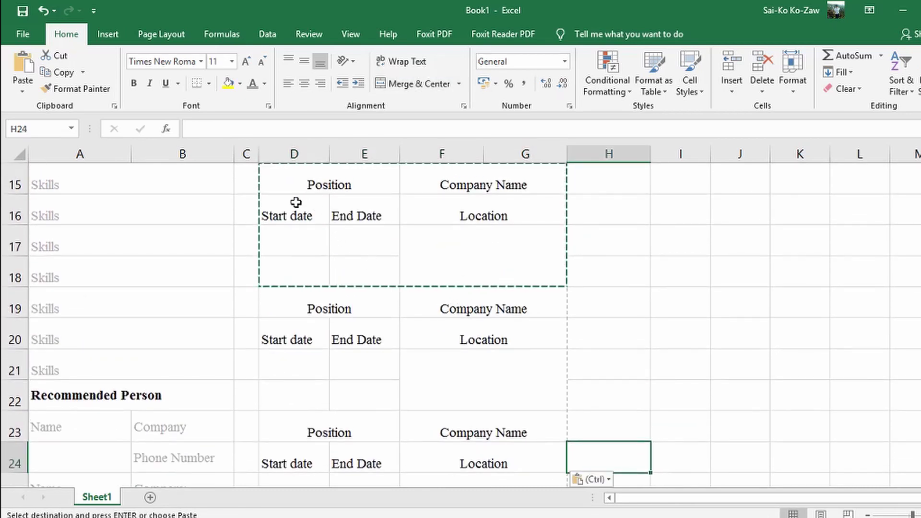
pyautogui.scroll(1, 314, 252)
pyautogui.scroll(1, 316, 249)
pyautogui.moveTo(294, 272); pyautogui.dragTo(482, 443)
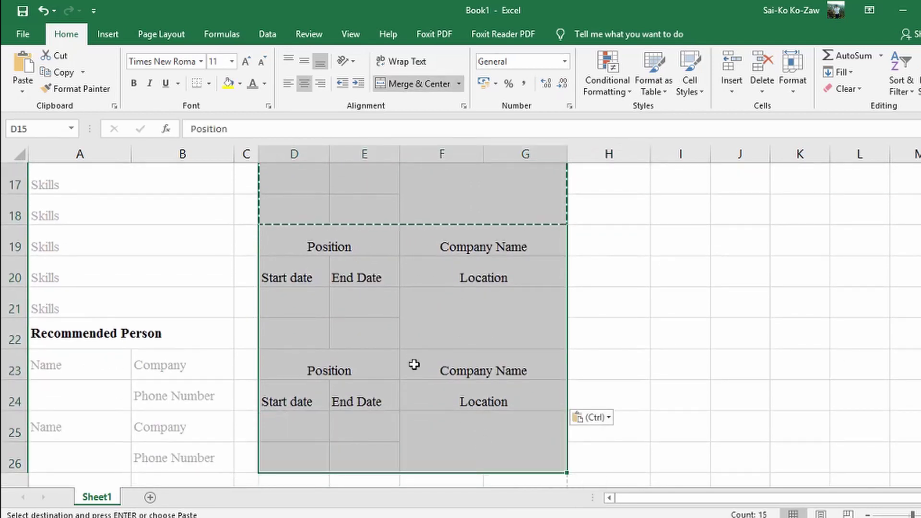
pyautogui.click(253, 84)
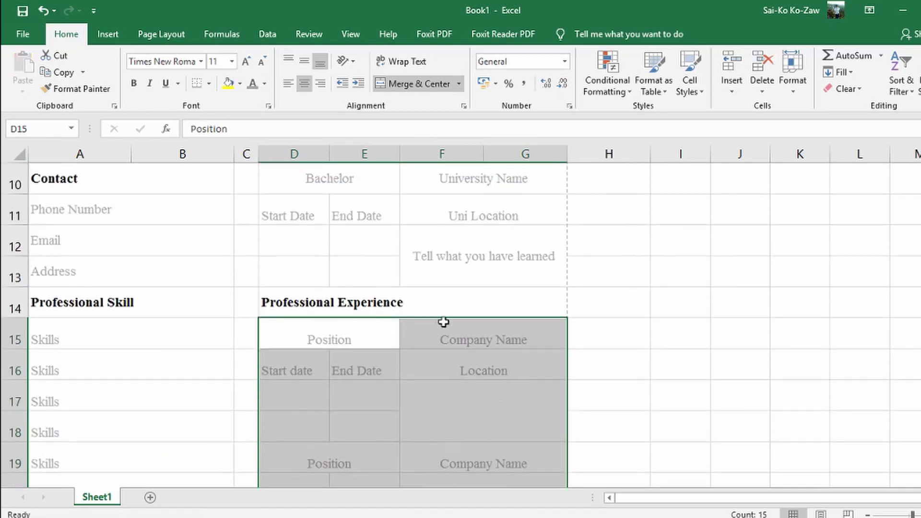
pyautogui.click(459, 304)
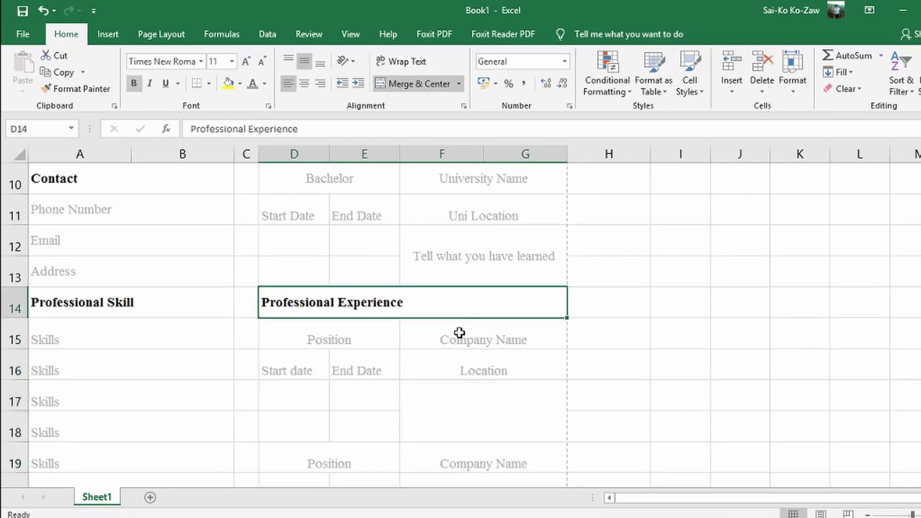
pyautogui.scroll(-3, 401, 366)
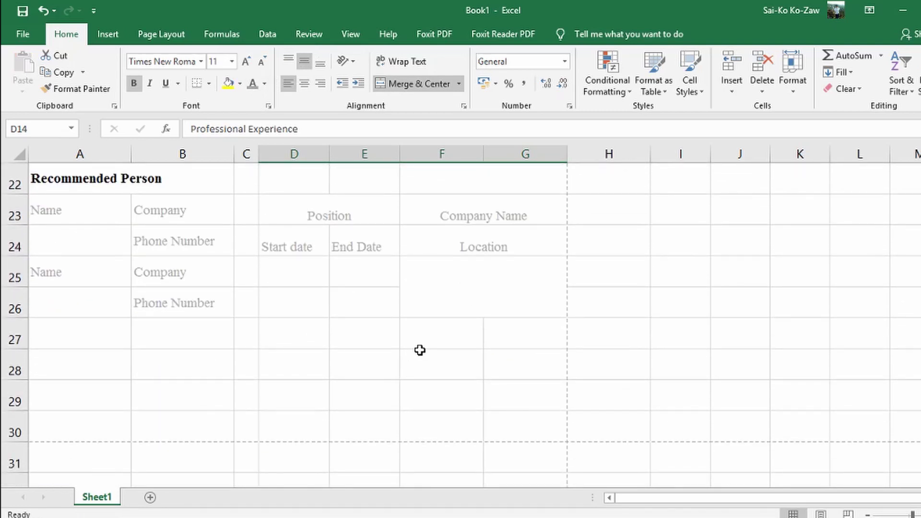
pyautogui.scroll(1, 415, 355)
pyautogui.scroll(4, 408, 356)
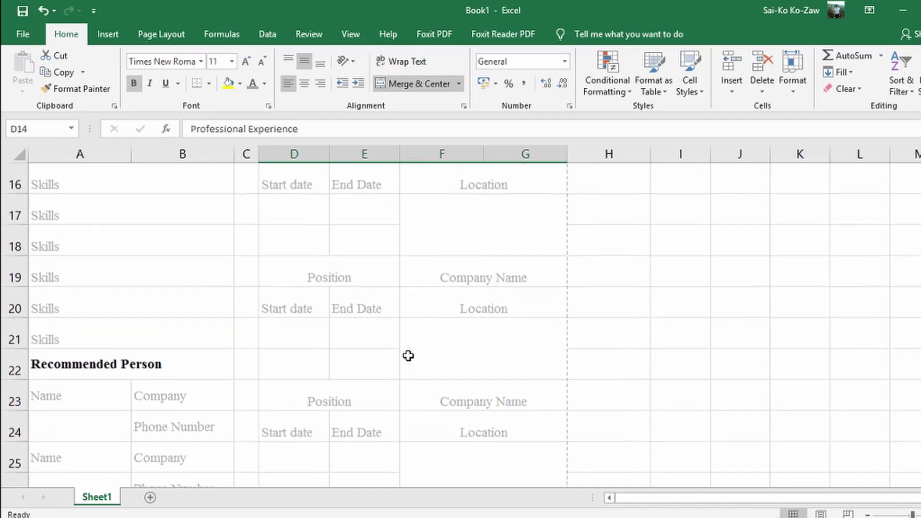
pyautogui.scroll(-2, 333, 382)
pyautogui.scroll(-1, 333, 382)
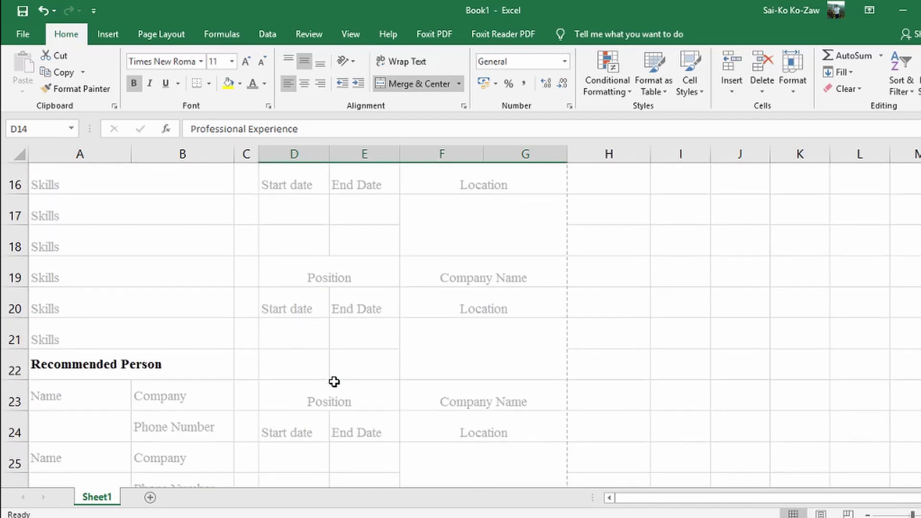
pyautogui.scroll(5, 333, 382)
pyautogui.scroll(-6, 292, 387)
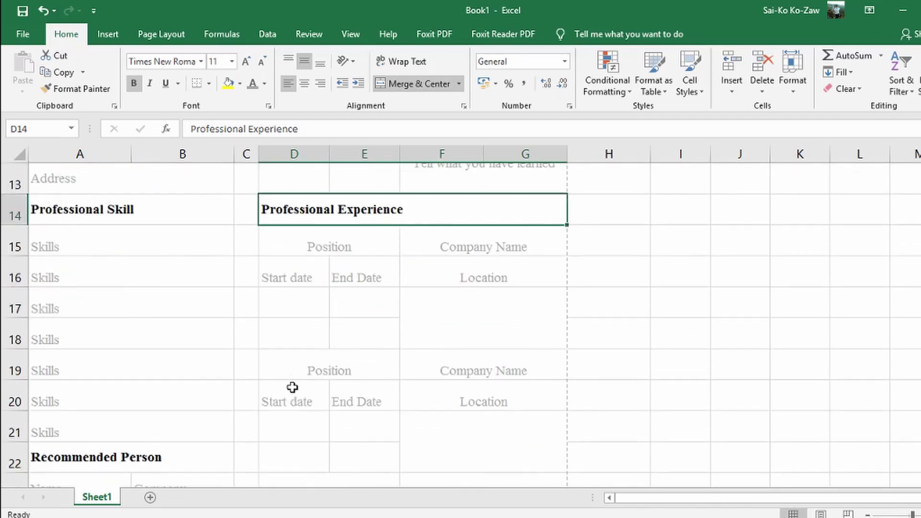
pyautogui.scroll(-1, 178, 387)
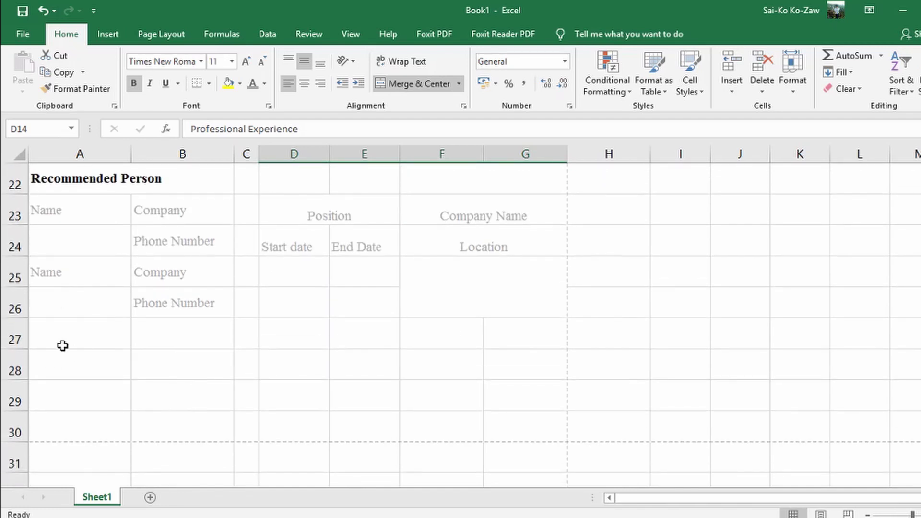
# Step: Merge A27:G27 and enter the 'Hobbies' heading
pyautogui.moveTo(66, 342); pyautogui.dragTo(514, 344)
pyautogui.click(418, 83)
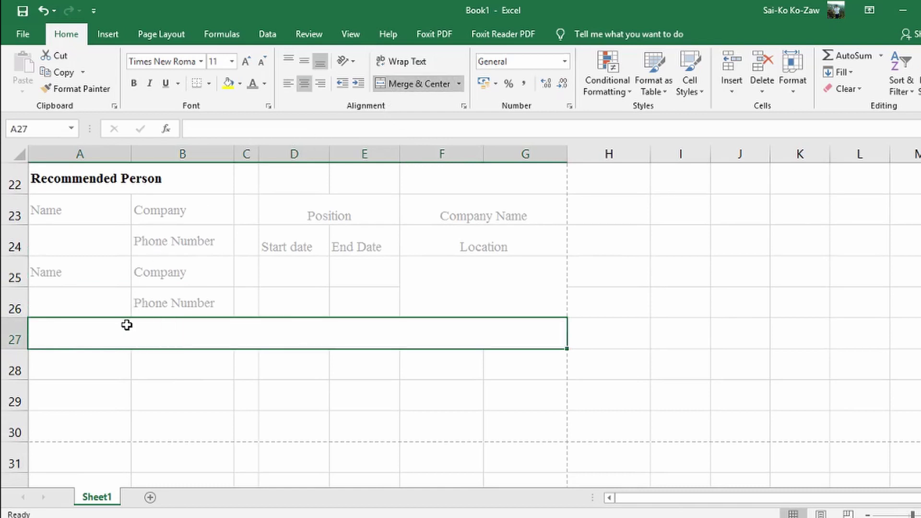
pyautogui.write('Hobbi')
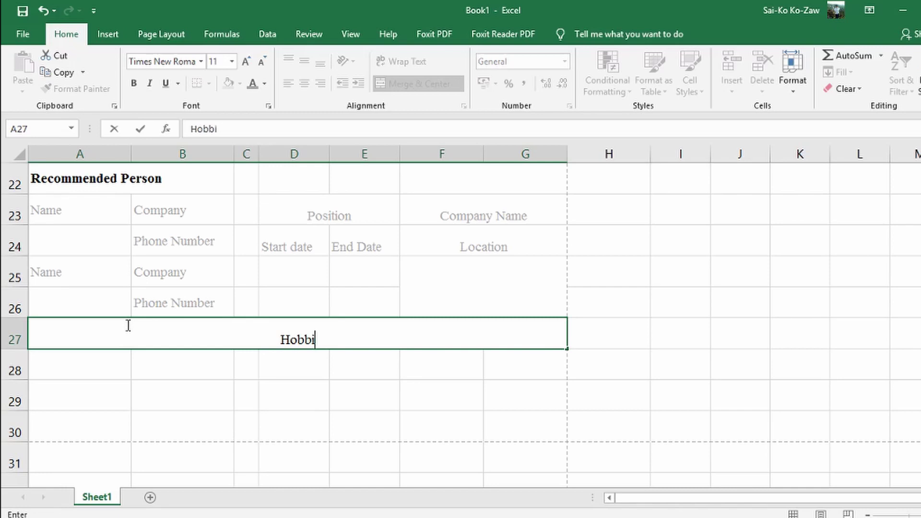
pyautogui.write('es')
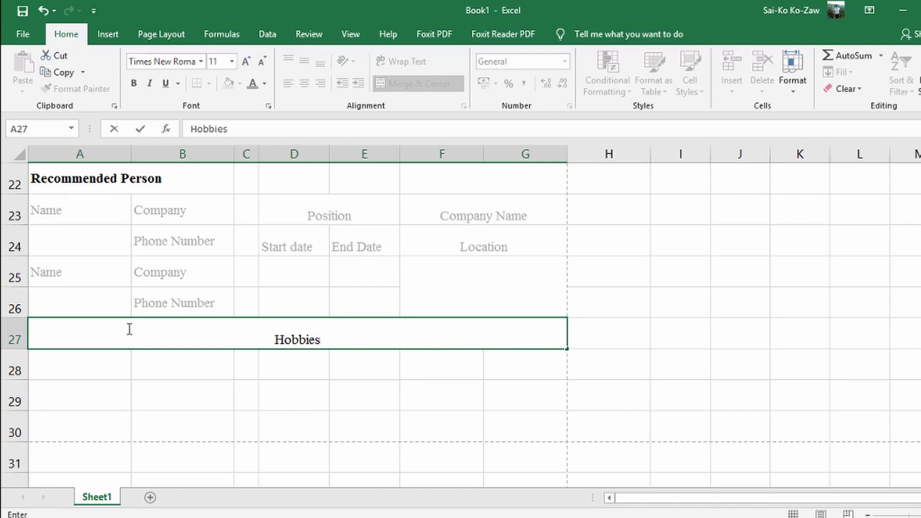
pyautogui.click(138, 365)
# Step: Make the Hobbies heading bold, left-aligned and vertically middle-aligned
pyautogui.click(177, 325)
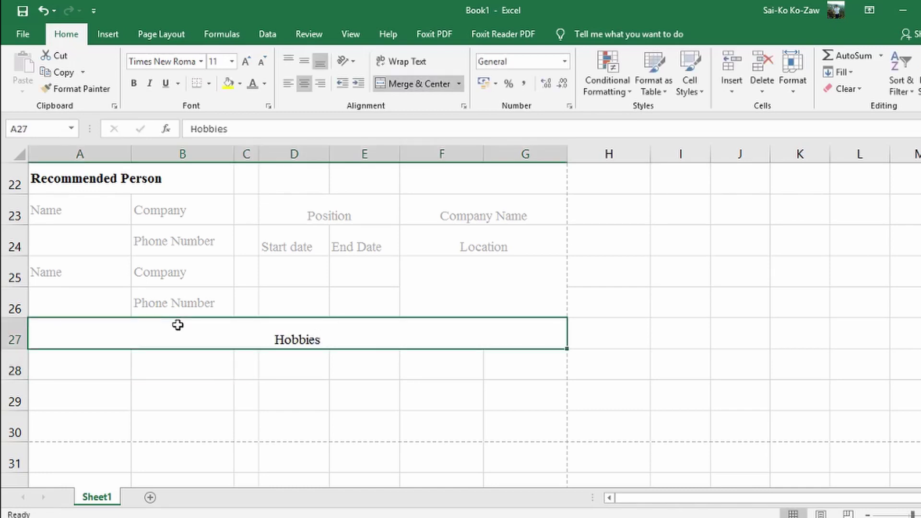
pyautogui.click(288, 84)
pyautogui.click(304, 61)
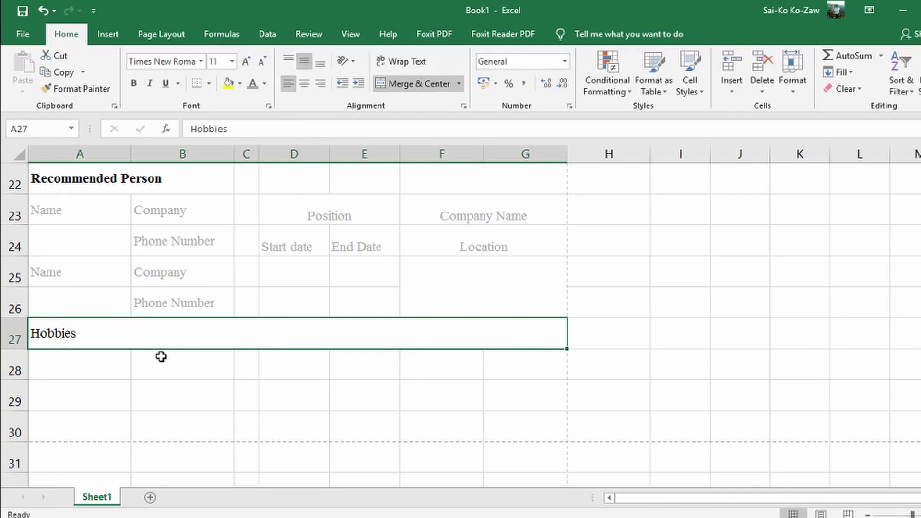
pyautogui.click(133, 89)
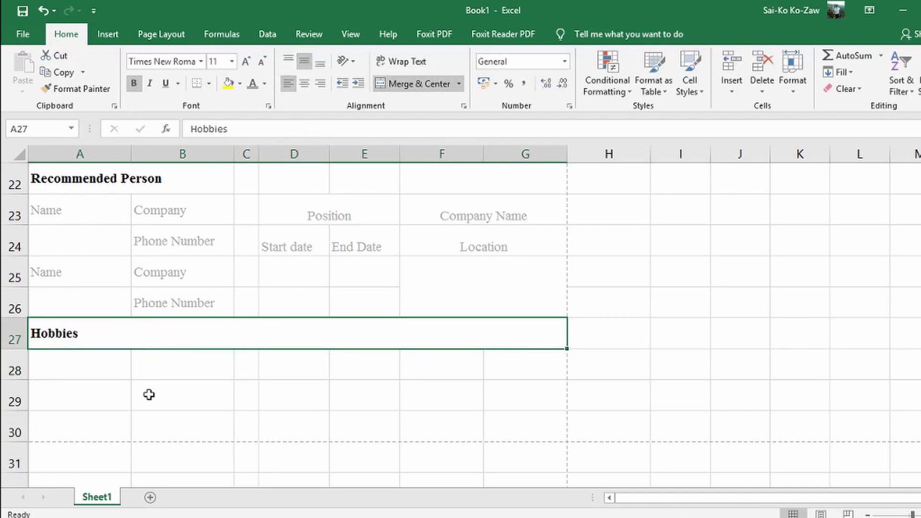
pyautogui.moveTo(86, 366); pyautogui.dragTo(104, 421)
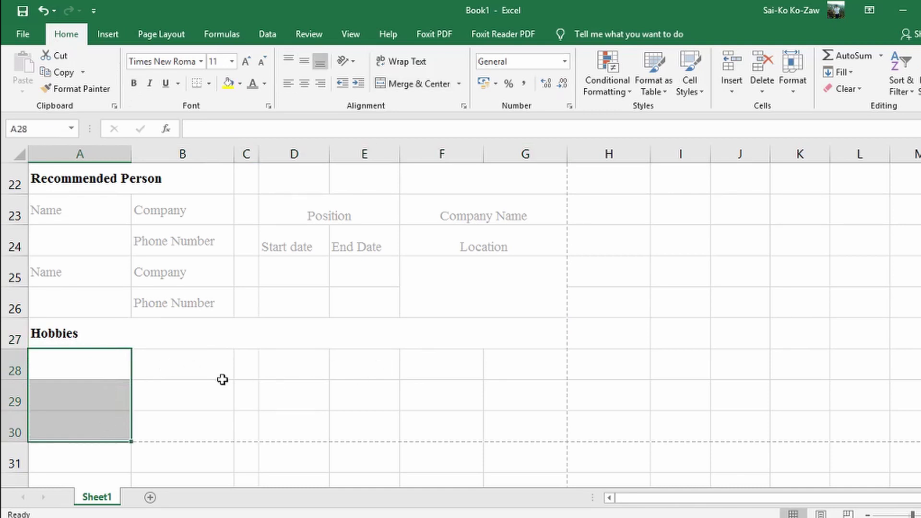
pyautogui.click(202, 383)
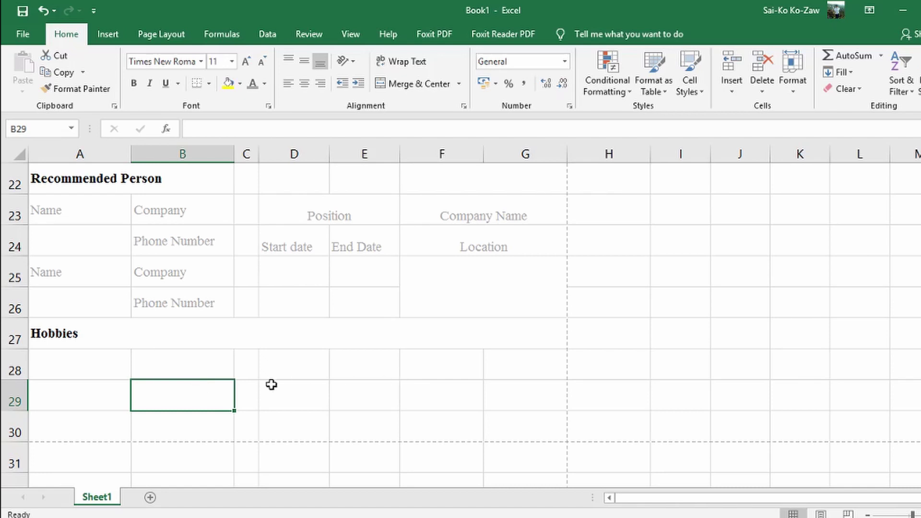
pyautogui.scroll(7, 188, 374)
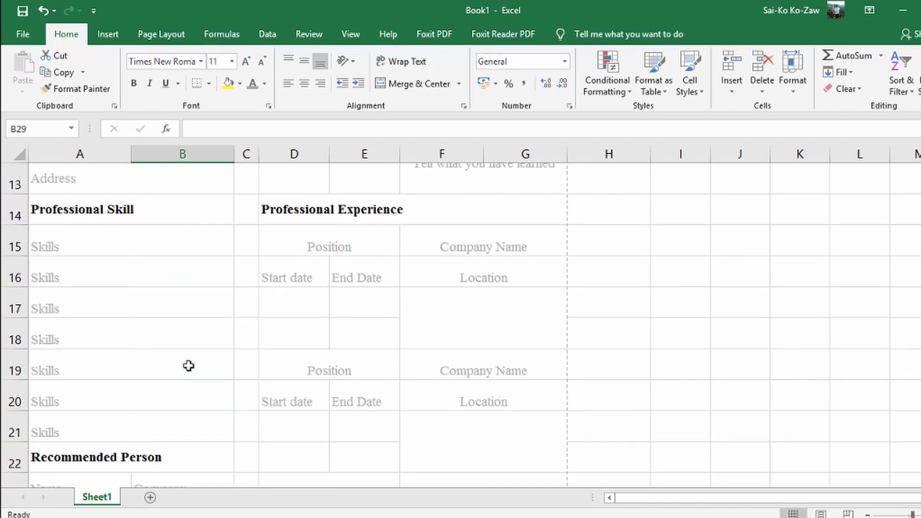
pyautogui.scroll(-8, 189, 363)
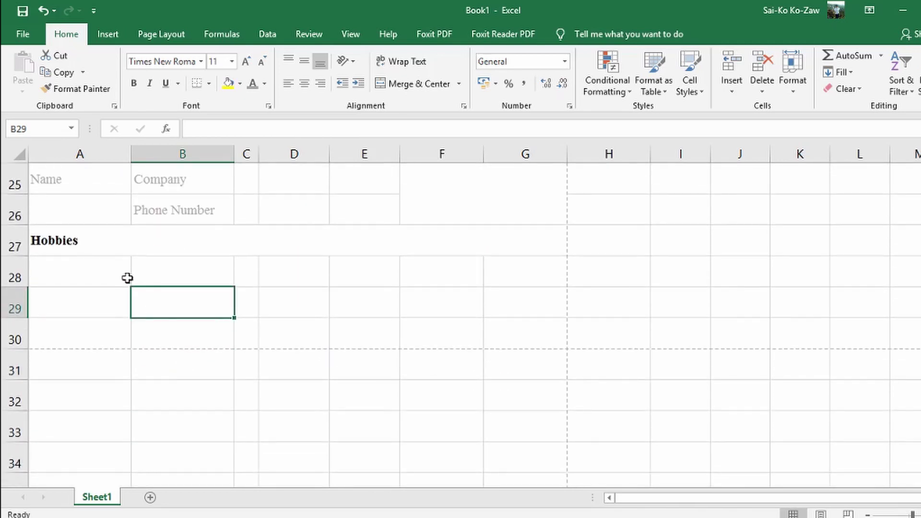
# Step: Insert the excel icon picture from the Micro-icon folder
pyautogui.click(106, 34)
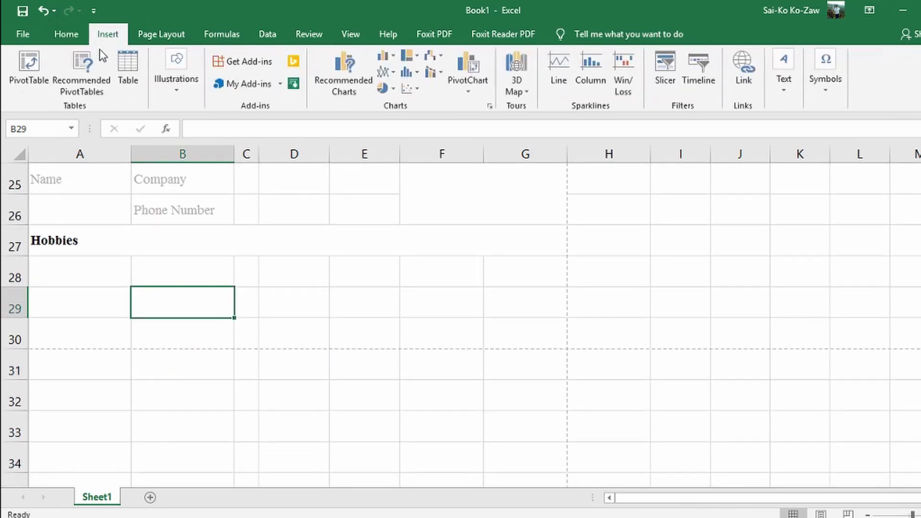
pyautogui.click(170, 84)
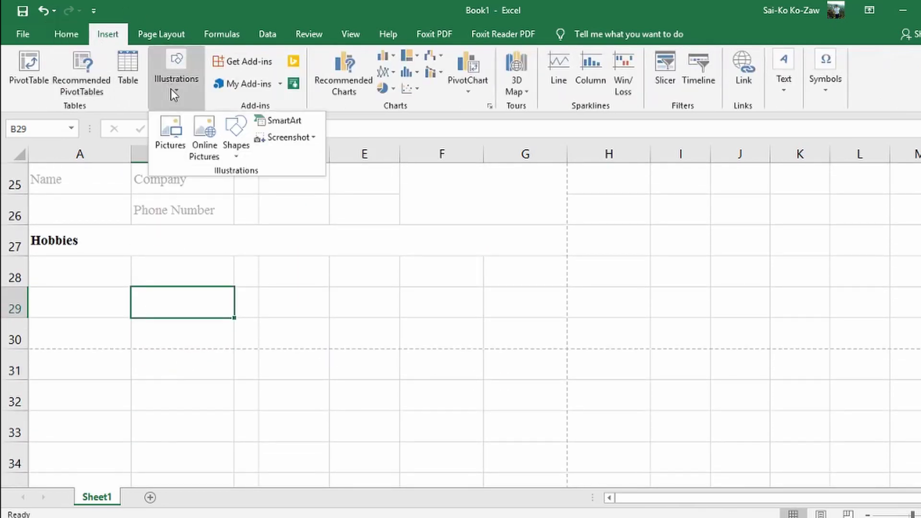
pyautogui.click(172, 139)
pyautogui.scroll(-1, 326, 194)
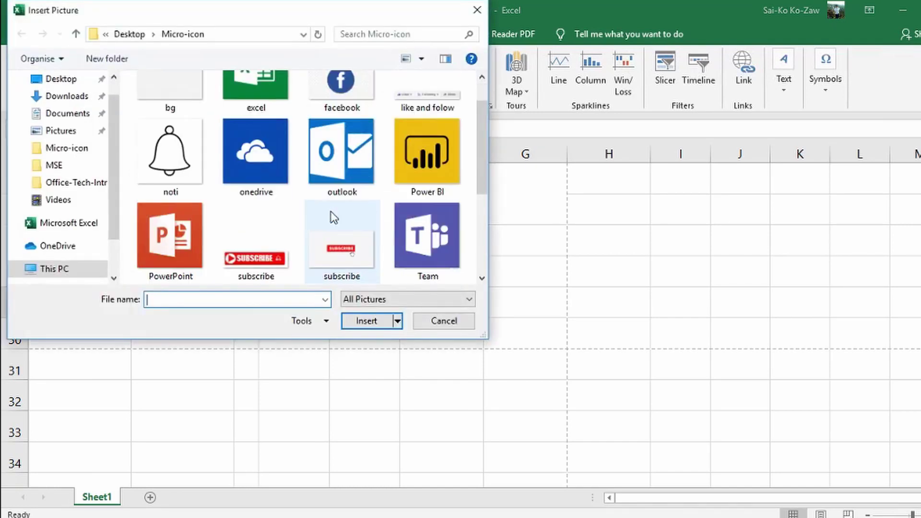
pyautogui.scroll(-2, 407, 192)
pyautogui.scroll(3, 402, 211)
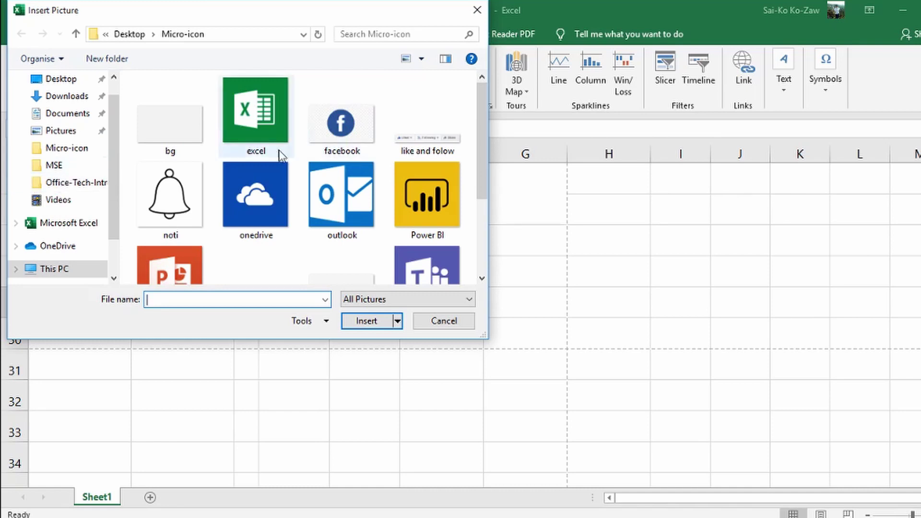
pyautogui.scroll(-2, 296, 218)
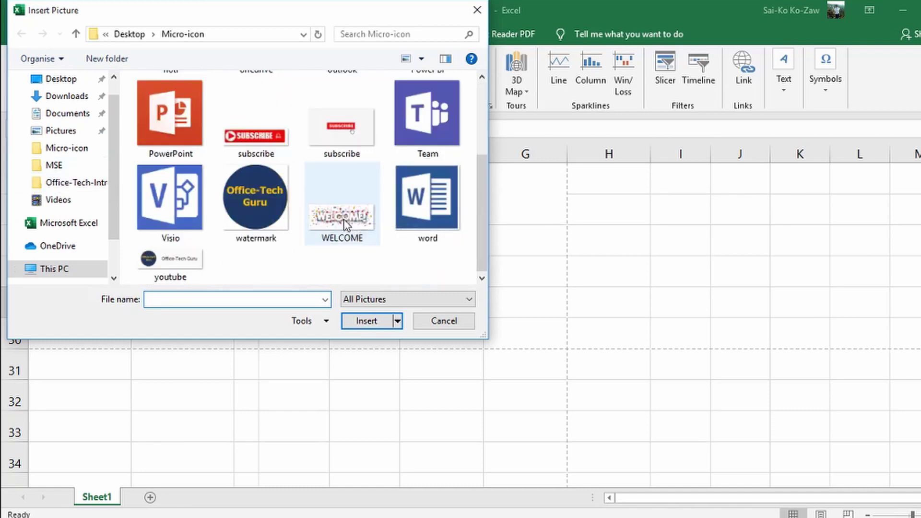
pyautogui.scroll(1, 294, 216)
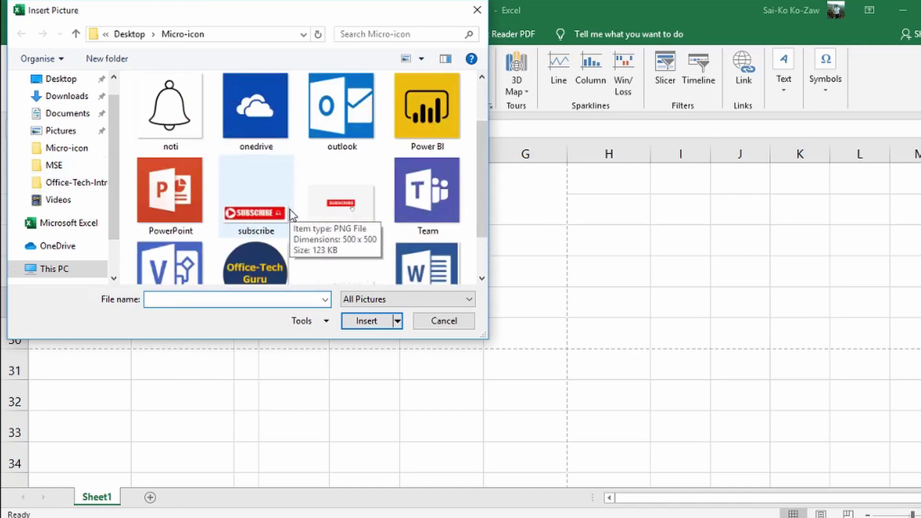
pyautogui.scroll(-1, 308, 228)
pyautogui.scroll(2, 294, 226)
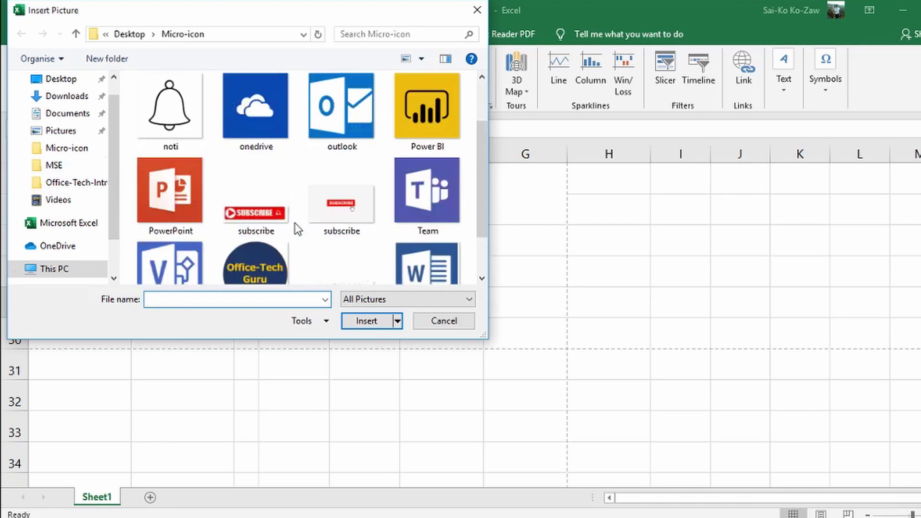
pyautogui.click(278, 144)
pyautogui.click(366, 321)
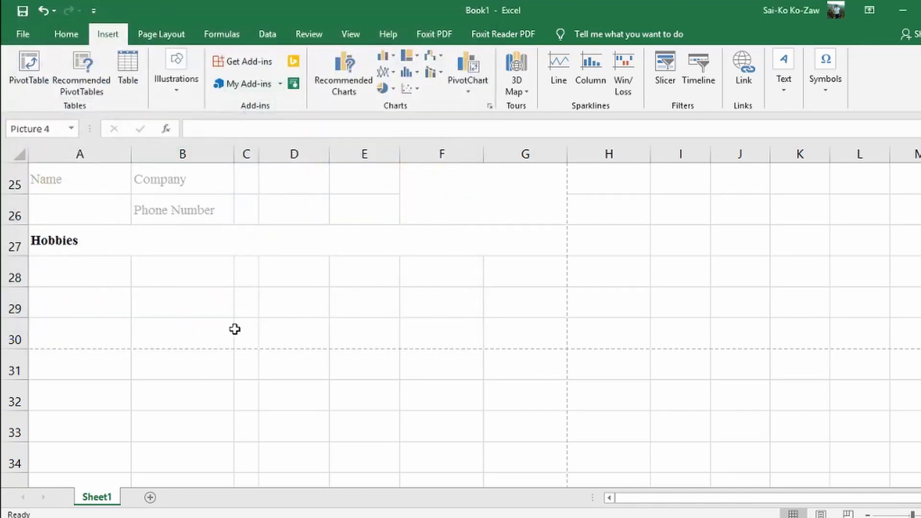
# Step: Shrink the Excel logo to about 1.69 cm and place it in A28:A29 under Hobbies
pyautogui.moveTo(243, 332); pyautogui.dragTo(232, 309)
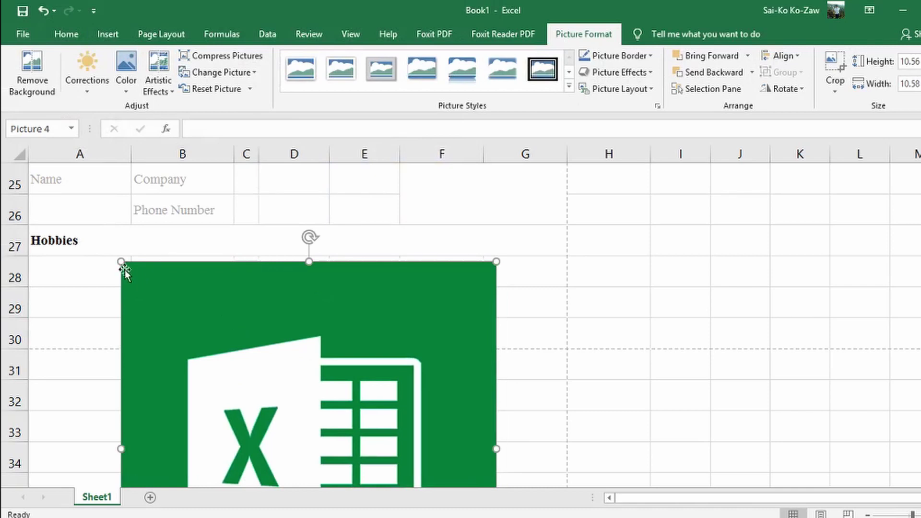
pyautogui.moveTo(120, 263); pyautogui.dragTo(331, 438)
pyautogui.moveTo(366, 462); pyautogui.dragTo(116, 247)
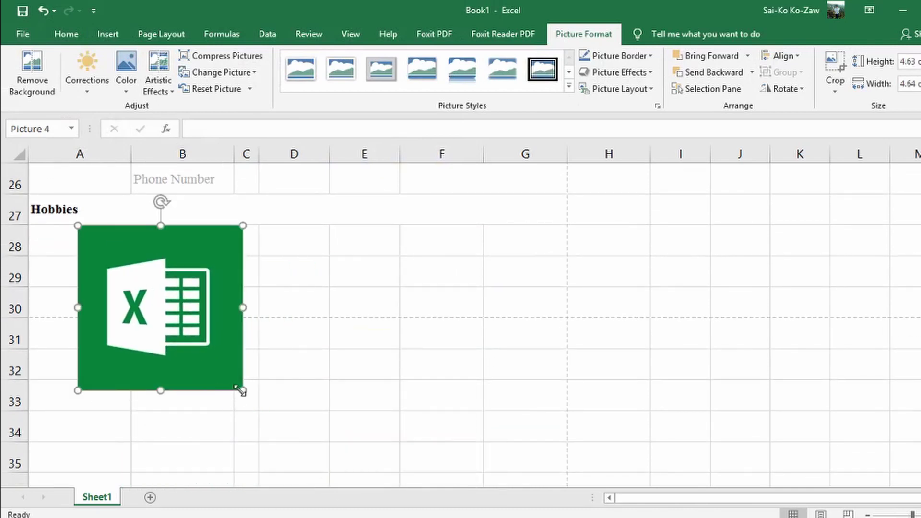
pyautogui.moveTo(242, 389); pyautogui.dragTo(108, 284)
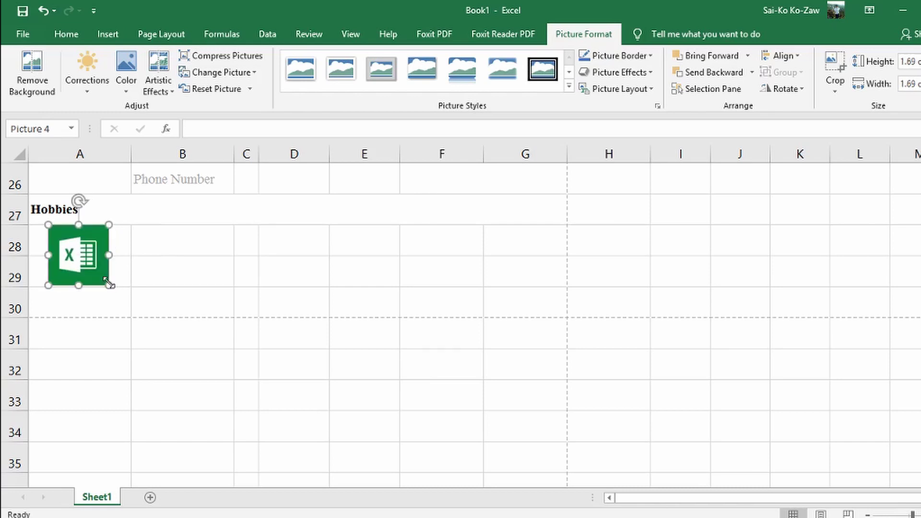
# Step: Enter 'Learning Excel' in A30 and middle-align it vertically
pyautogui.click(103, 299)
pyautogui.write('L')
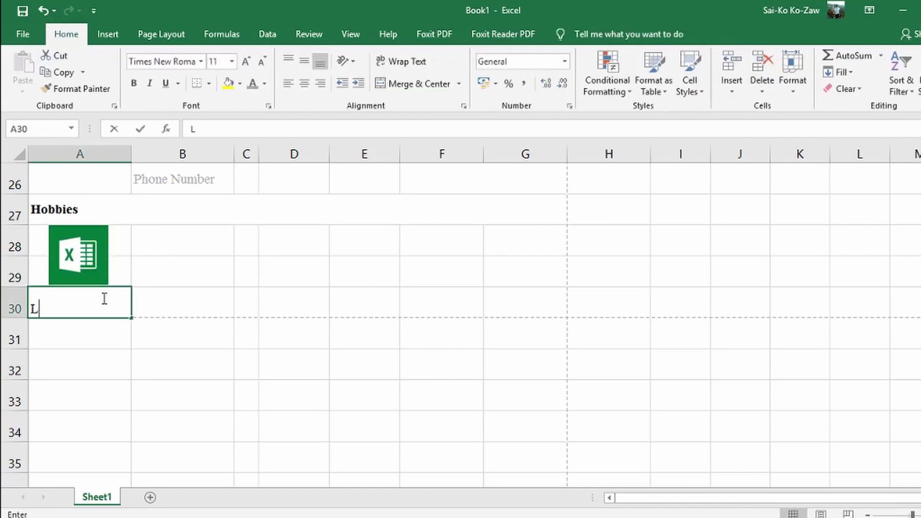
pyautogui.write('earning Excel')
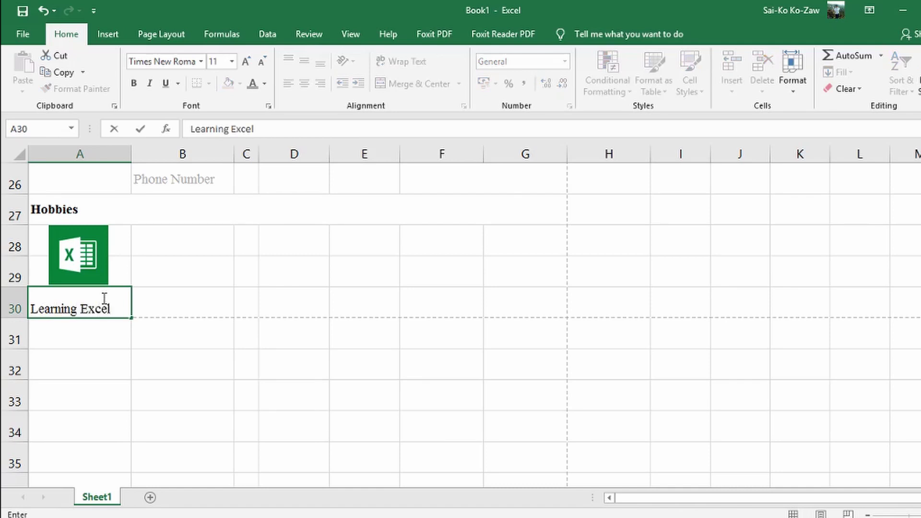
pyautogui.click(169, 277)
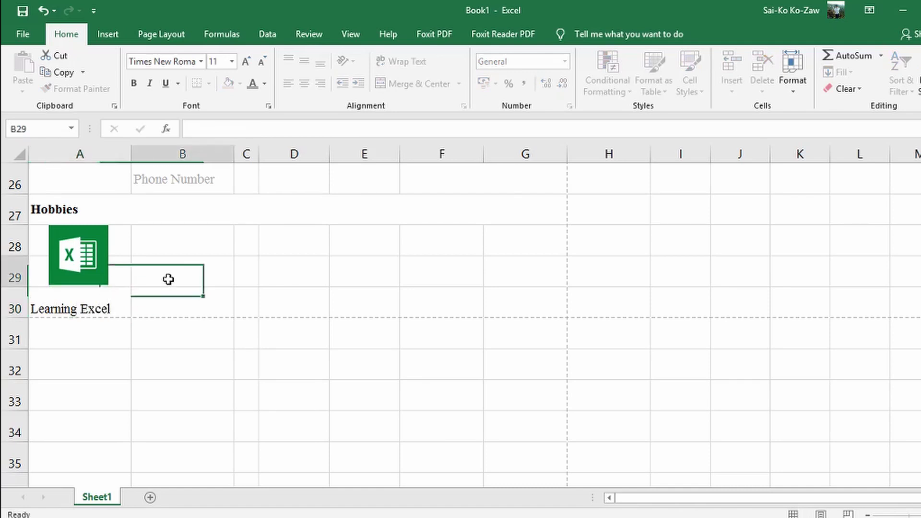
pyautogui.click(99, 295)
pyautogui.click(304, 63)
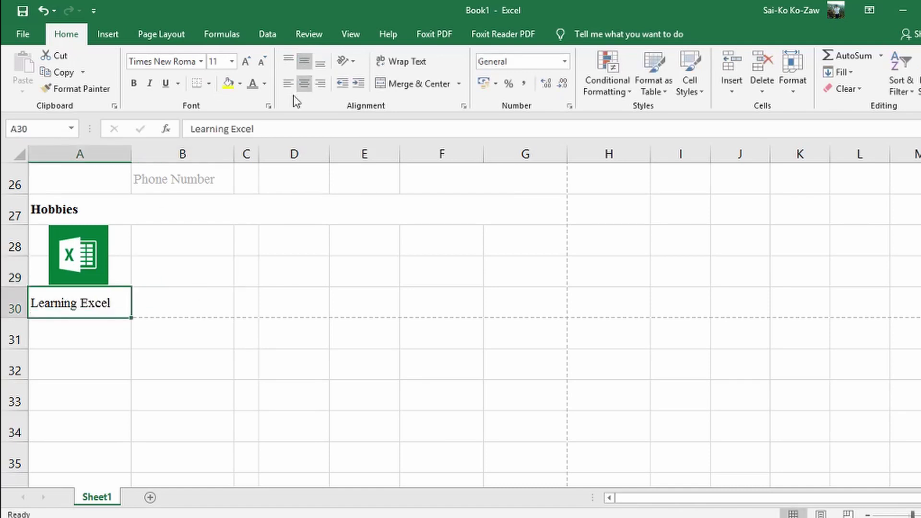
# Step: Insert the Power BI icon from Micro-icon and shrink it to 1.73 cm in B28:B29
pyautogui.click(108, 33)
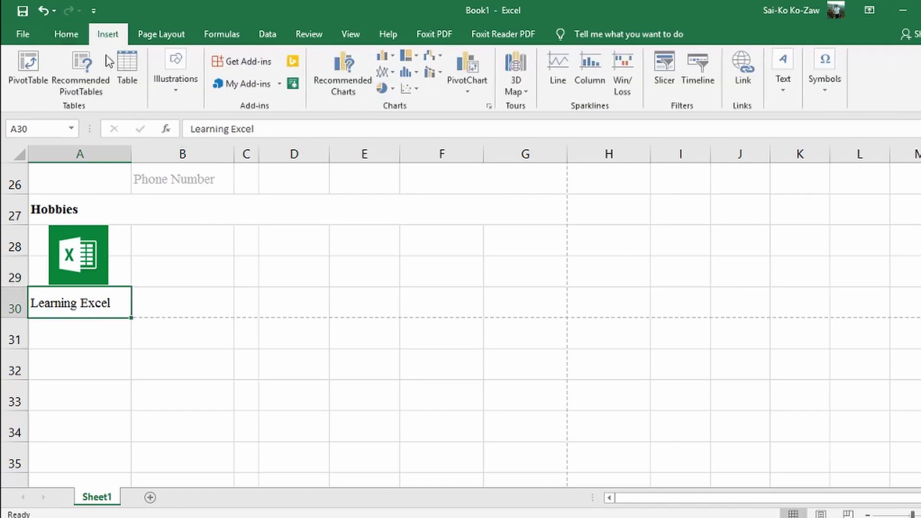
pyautogui.click(160, 91)
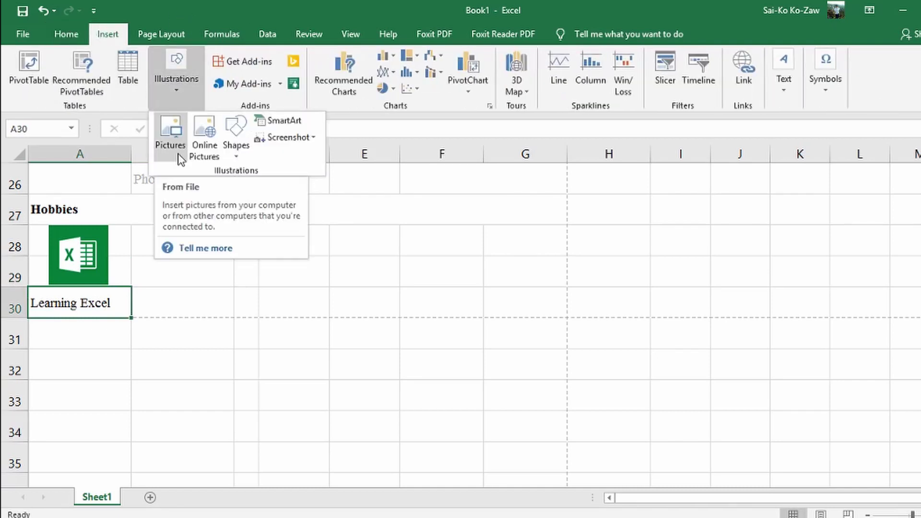
pyautogui.click(177, 153)
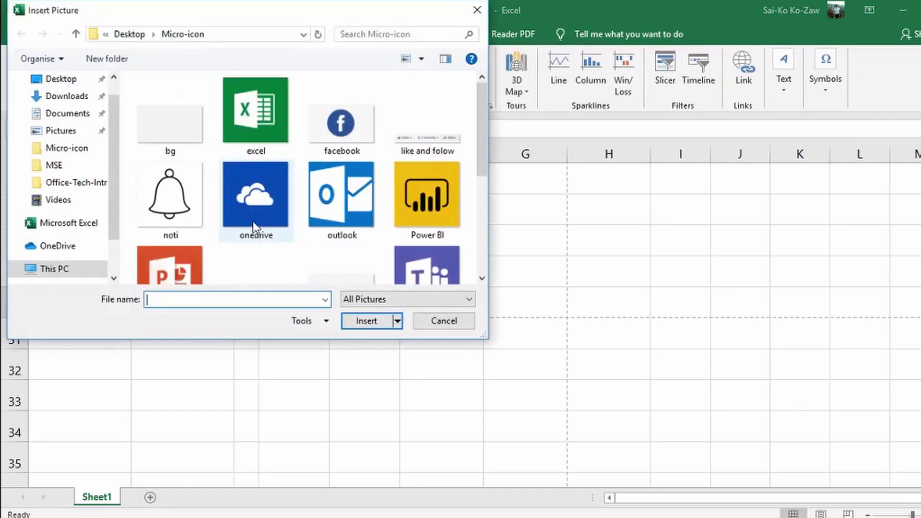
pyautogui.scroll(-3, 257, 231)
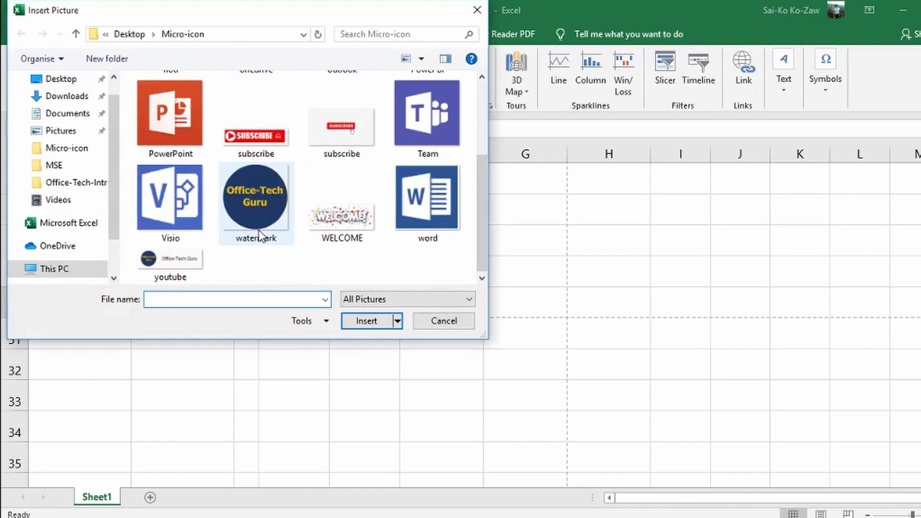
pyautogui.click(55, 149)
pyautogui.scroll(-3, 281, 165)
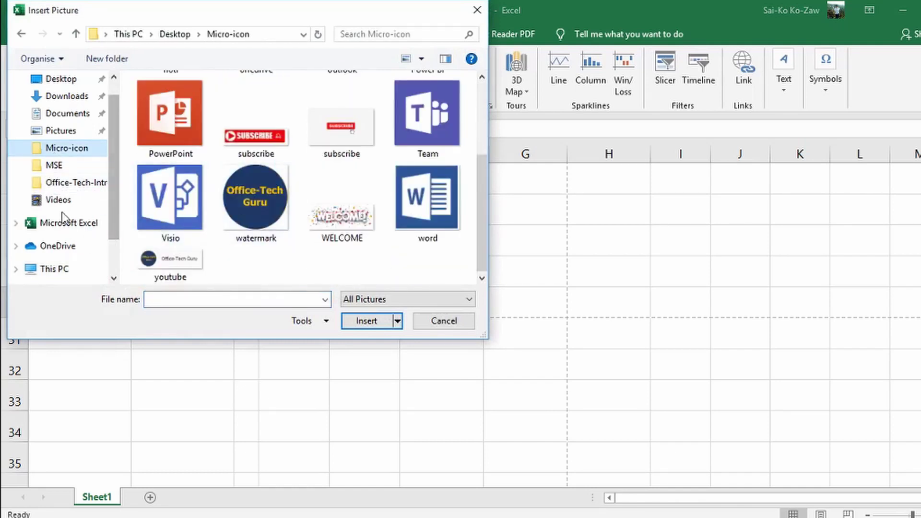
pyautogui.click(72, 184)
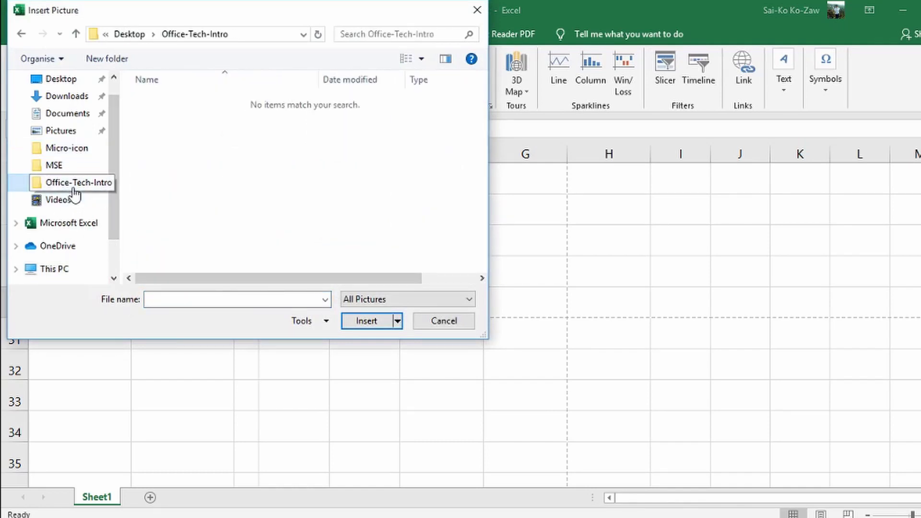
pyautogui.click(72, 149)
pyautogui.click(270, 203)
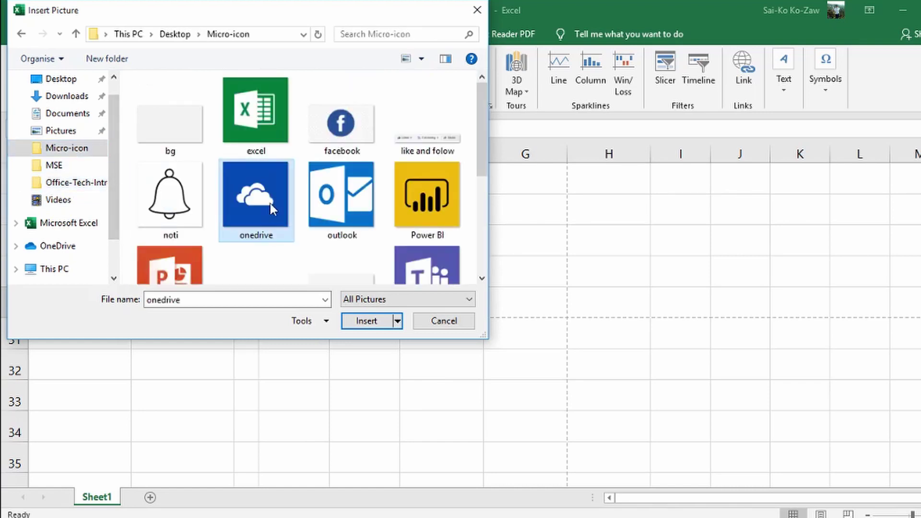
pyautogui.scroll(-1, 355, 211)
pyautogui.click(416, 168)
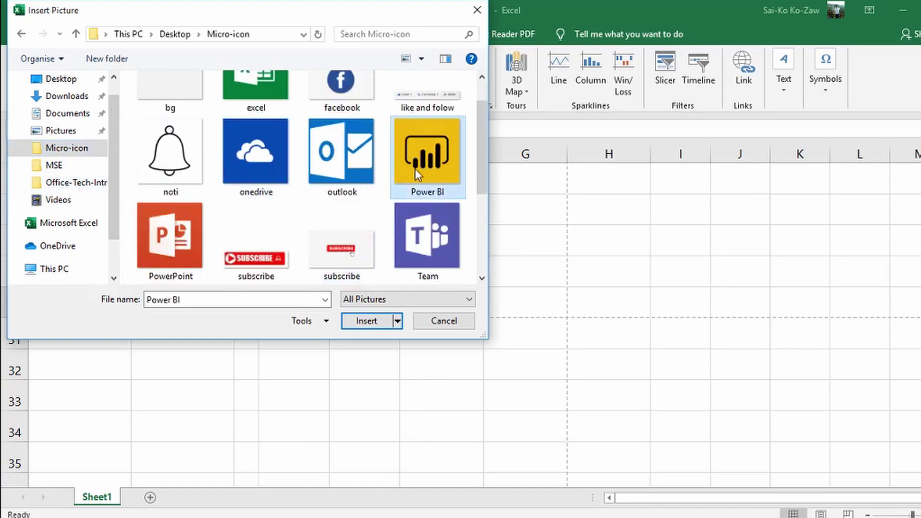
pyautogui.click(367, 321)
pyautogui.moveTo(197, 294); pyautogui.dragTo(298, 256)
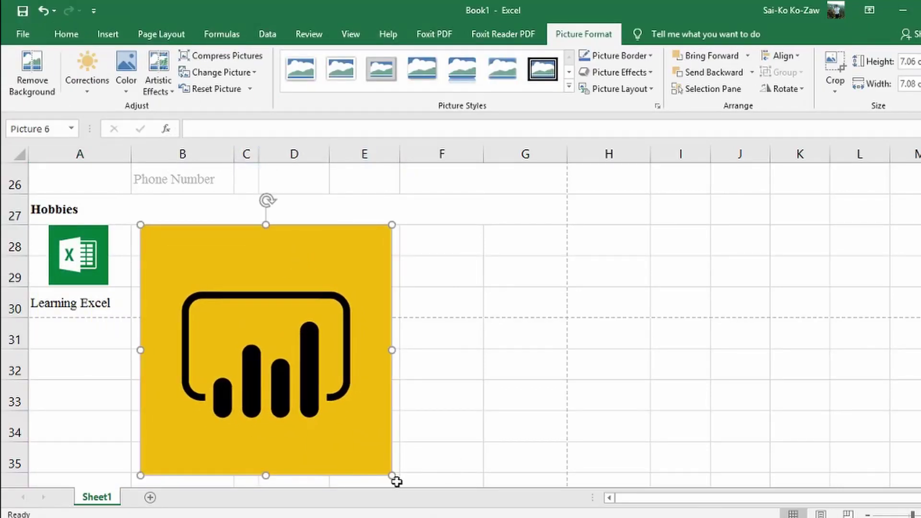
pyautogui.moveTo(392, 475); pyautogui.dragTo(197, 267)
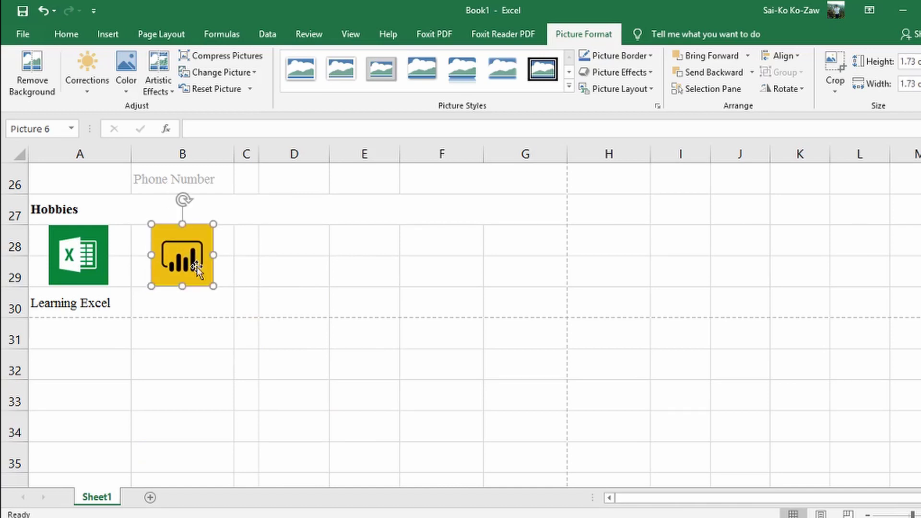
# Step: Enter 'Data Visualization' in B30, centred horizontally and vertically under the Power BI icon
pyautogui.click(192, 302)
pyautogui.write('Data Visualizatio')
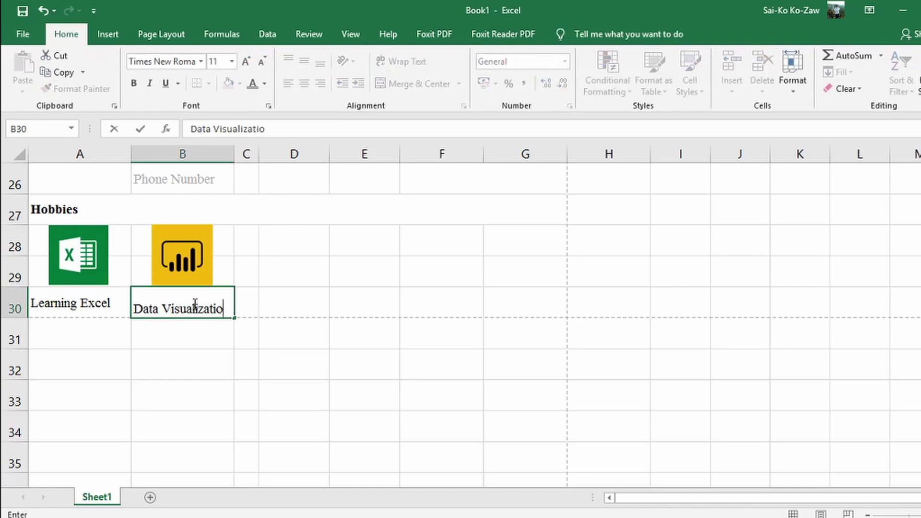
pyautogui.write('n')
pyautogui.click(245, 272)
pyautogui.click(157, 303)
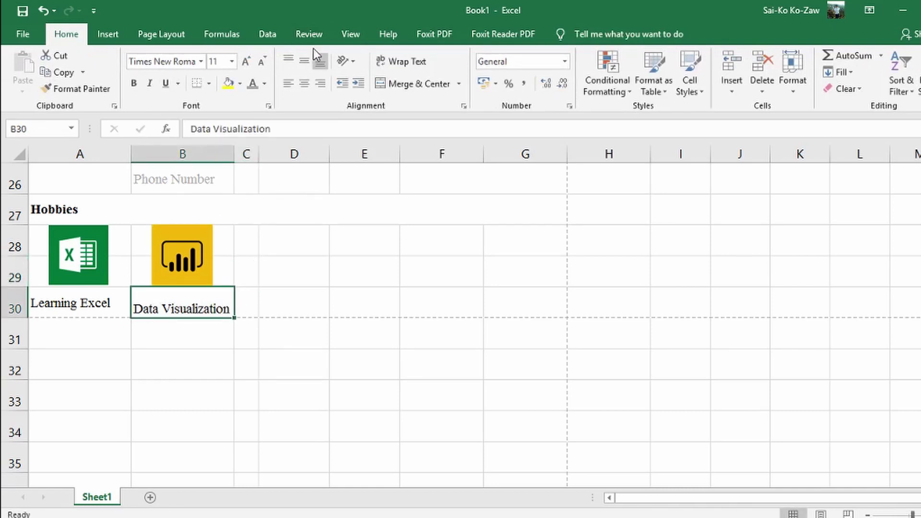
pyautogui.click(305, 63)
pyautogui.click(304, 83)
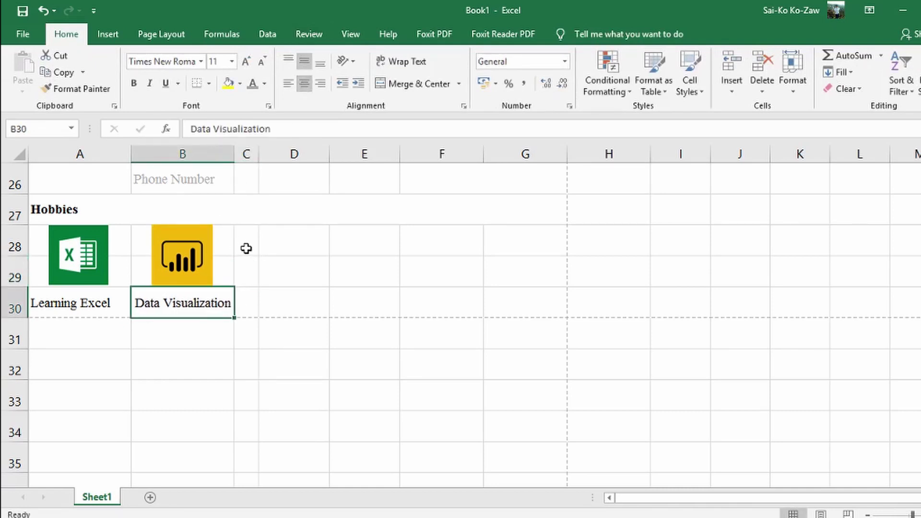
pyautogui.moveTo(308, 240); pyautogui.dragTo(309, 278)
pyautogui.click(301, 297)
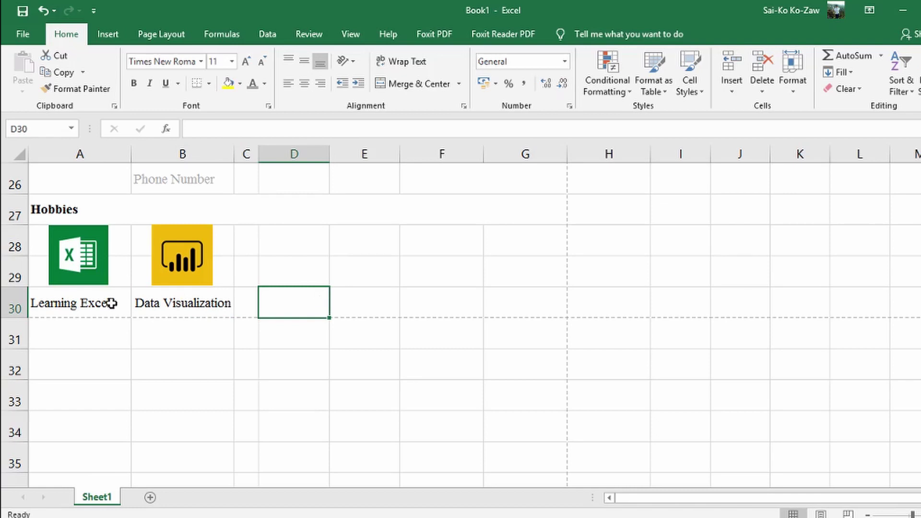
# Step: Give the circular Office-Tech Guru logo a Light Blue, 1 pt picture border
pyautogui.scroll(4, 246, 302)
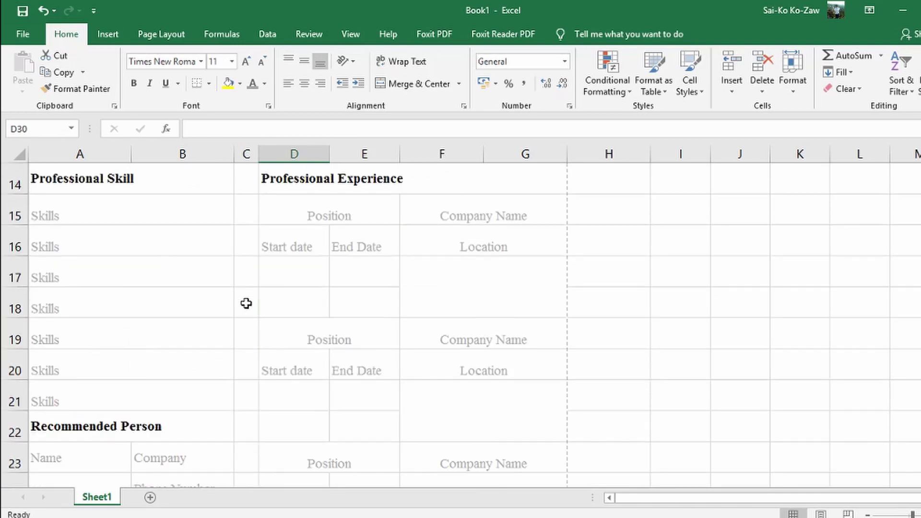
pyautogui.scroll(-2, 304, 325)
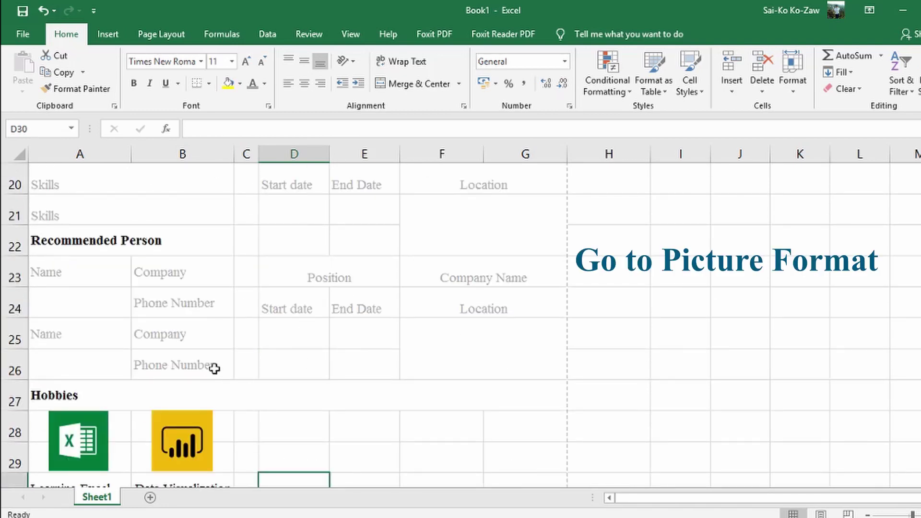
pyautogui.scroll(6, 214, 366)
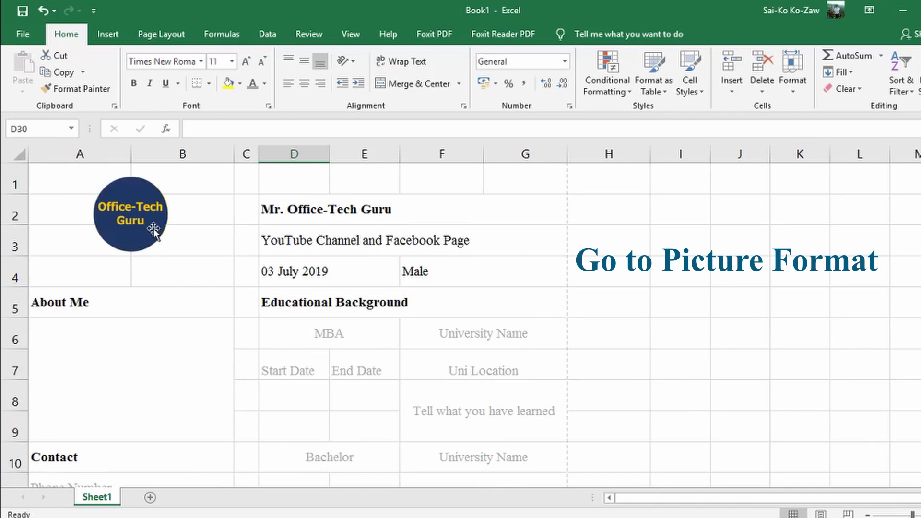
pyautogui.click(152, 229)
pyautogui.click(584, 34)
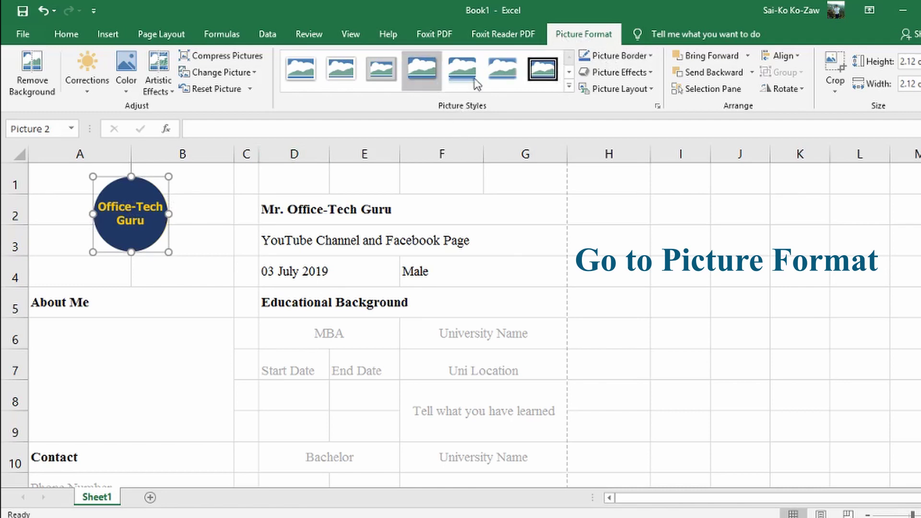
pyautogui.click(651, 56)
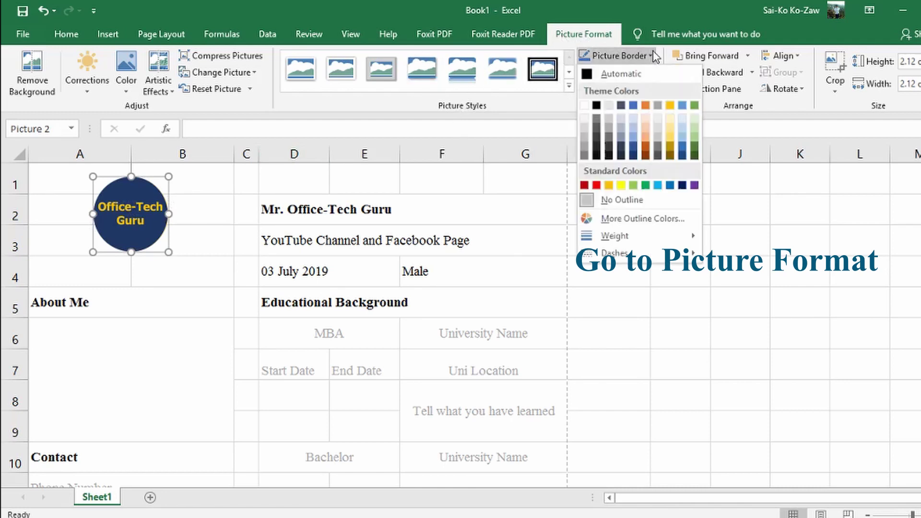
pyautogui.click(659, 186)
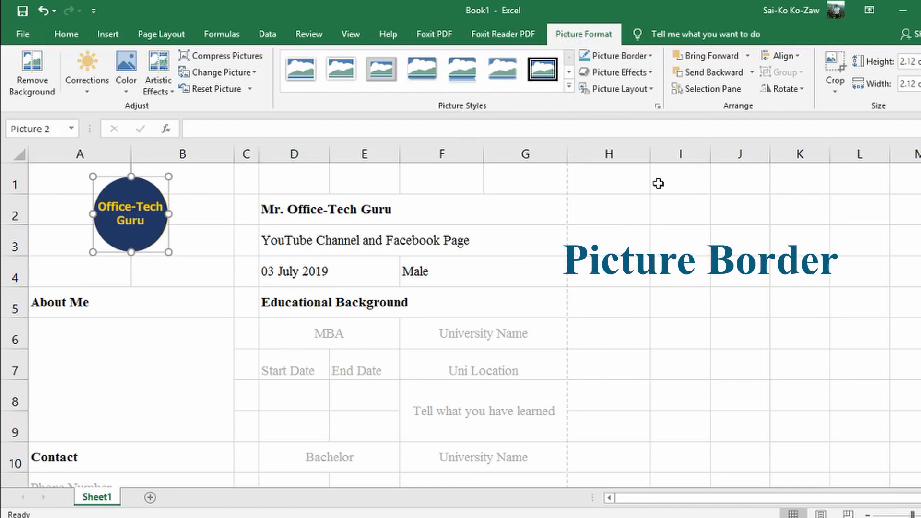
pyautogui.click(641, 56)
pyautogui.moveTo(650, 230)
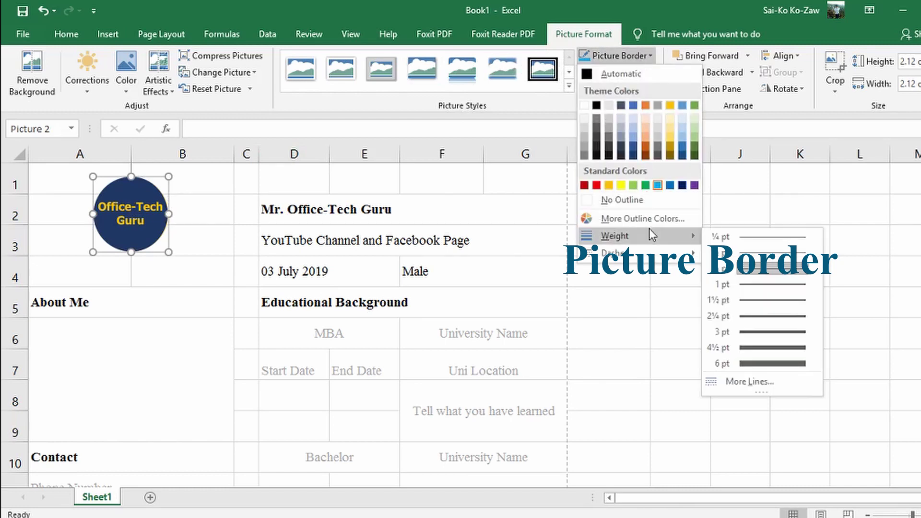
pyautogui.click(768, 285)
pyautogui.click(630, 247)
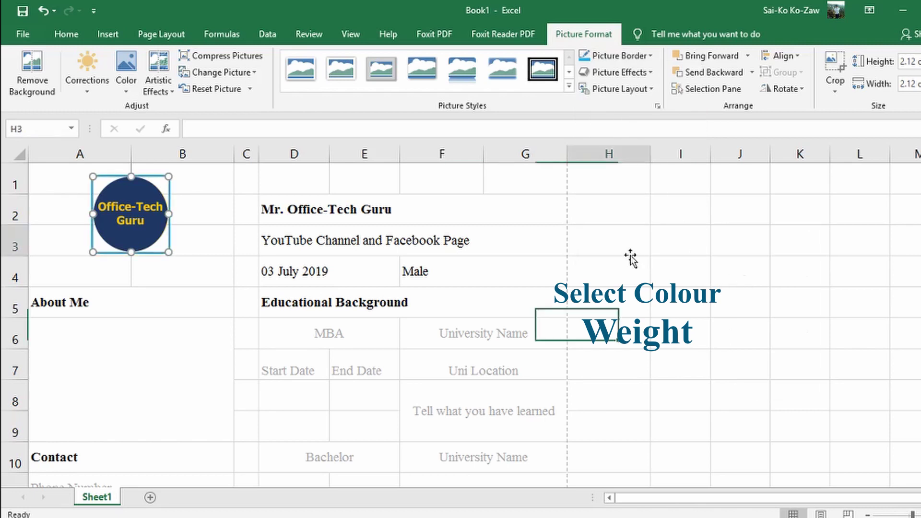
pyautogui.click(147, 235)
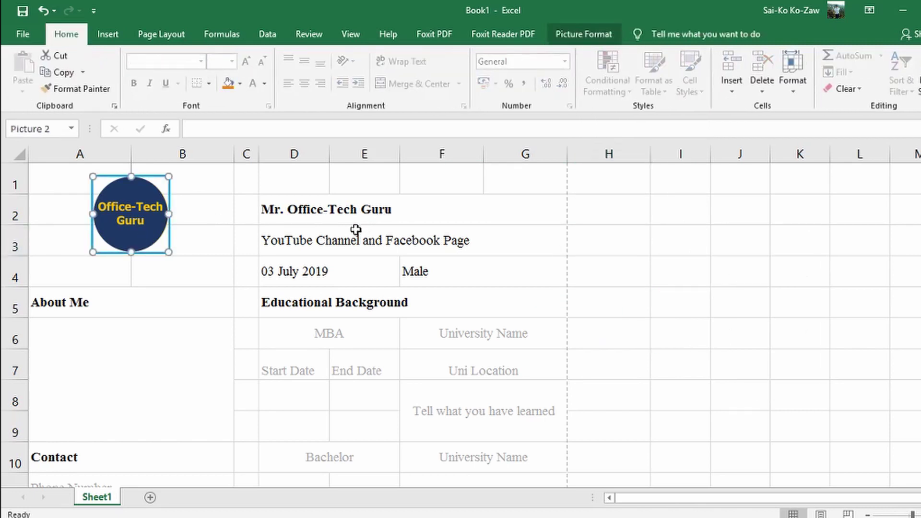
# Step: Add a thick bottom border under the About Me heading in A5
pyautogui.click(74, 305)
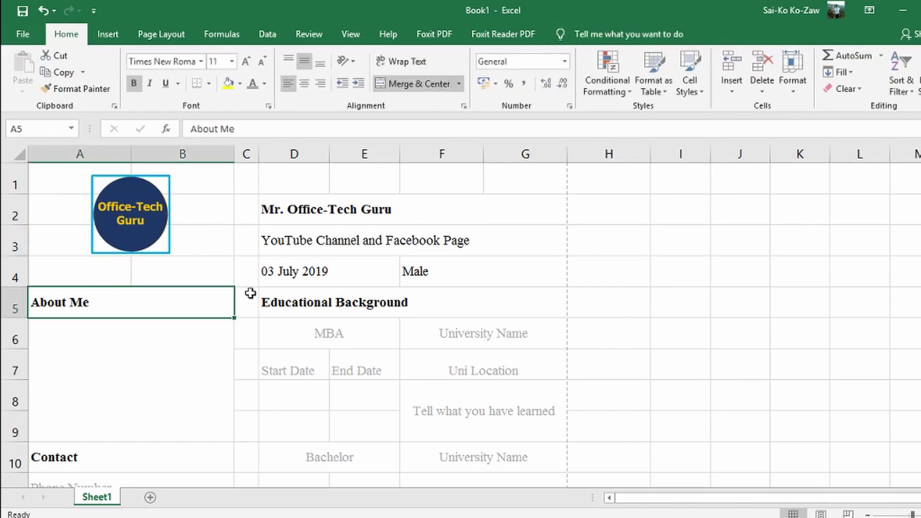
pyautogui.scroll(-8, 251, 293)
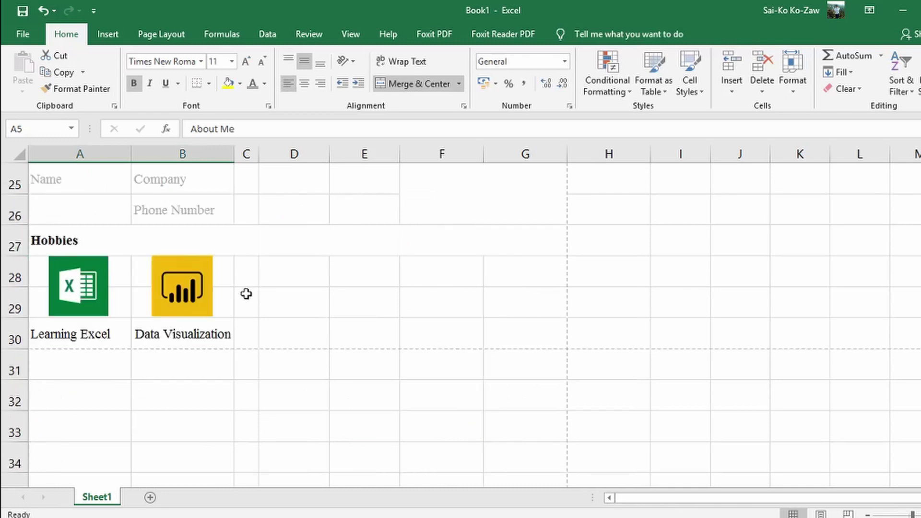
pyautogui.scroll(8, 246, 294)
pyautogui.click(139, 341)
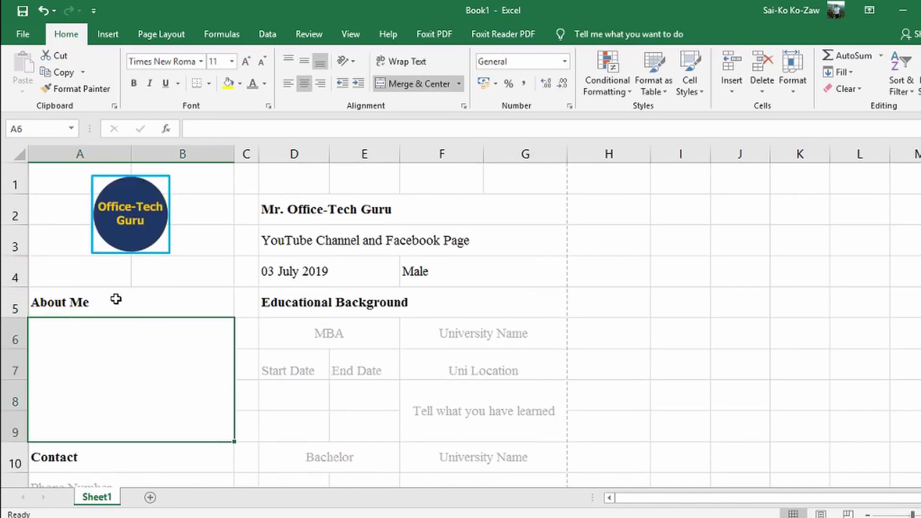
pyautogui.click(116, 298)
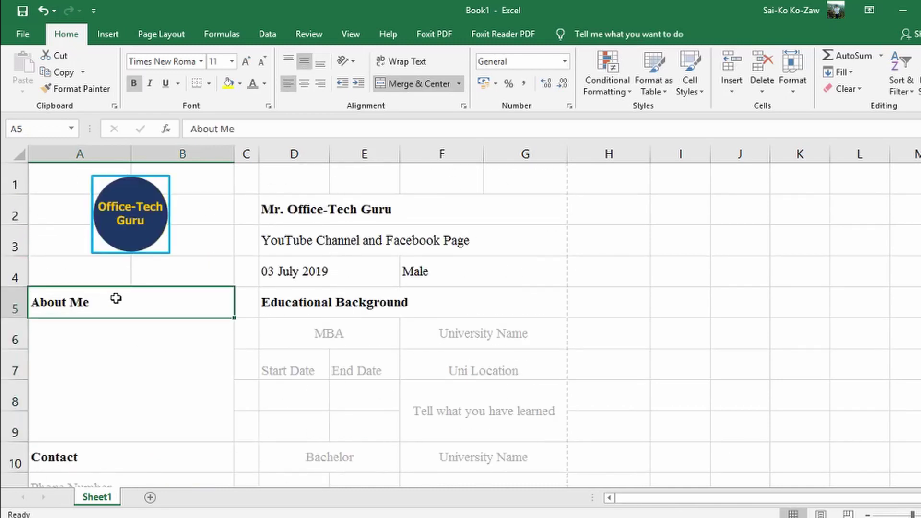
pyautogui.click(209, 84)
pyautogui.click(142, 344)
pyautogui.click(129, 364)
pyautogui.click(113, 301)
pyautogui.click(209, 84)
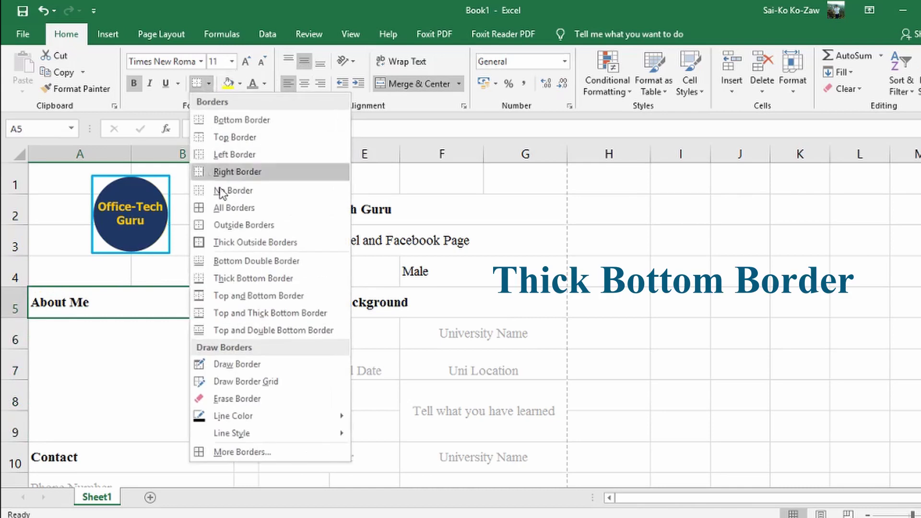
pyautogui.click(243, 277)
pyautogui.click(163, 339)
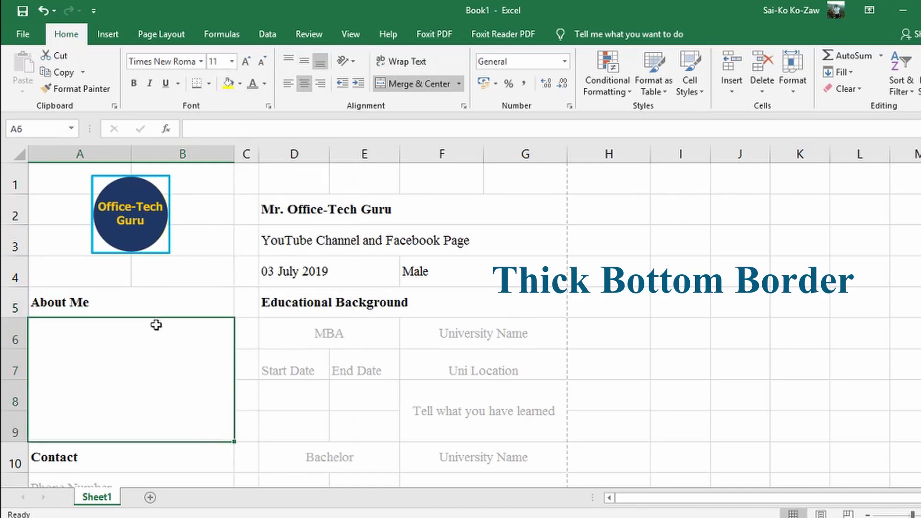
# Step: Set the border line colour to Light Blue
pyautogui.click(309, 313)
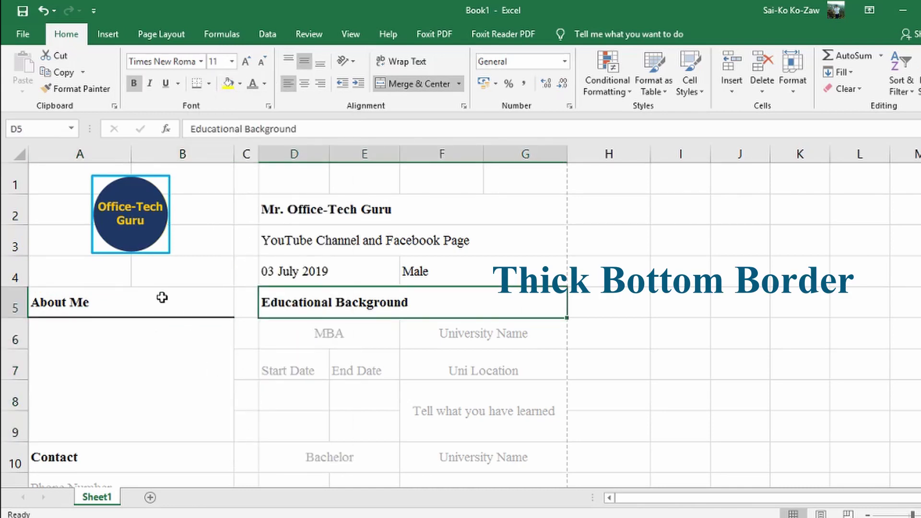
pyautogui.click(162, 298)
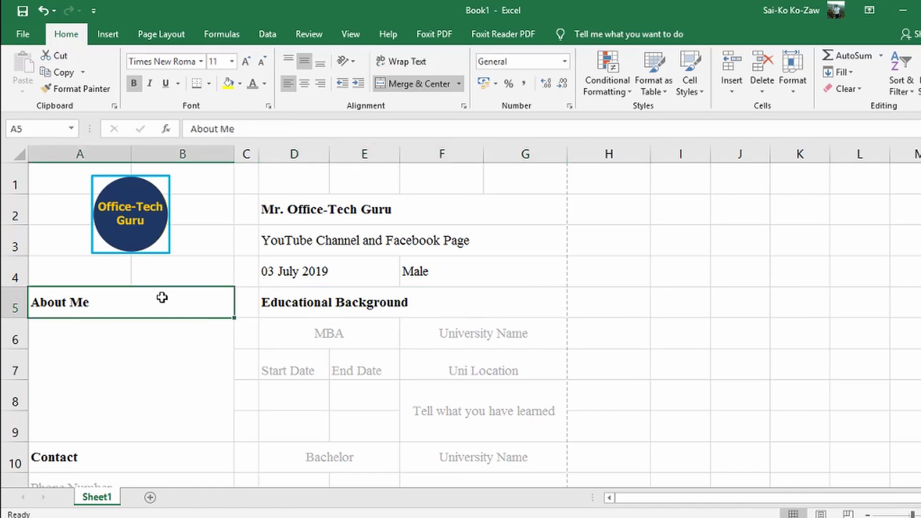
pyautogui.click(210, 84)
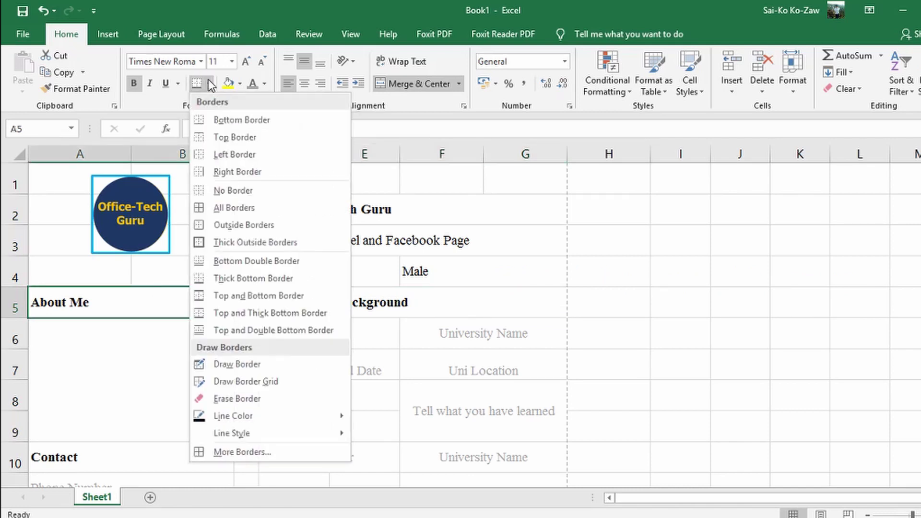
pyautogui.moveTo(285, 422)
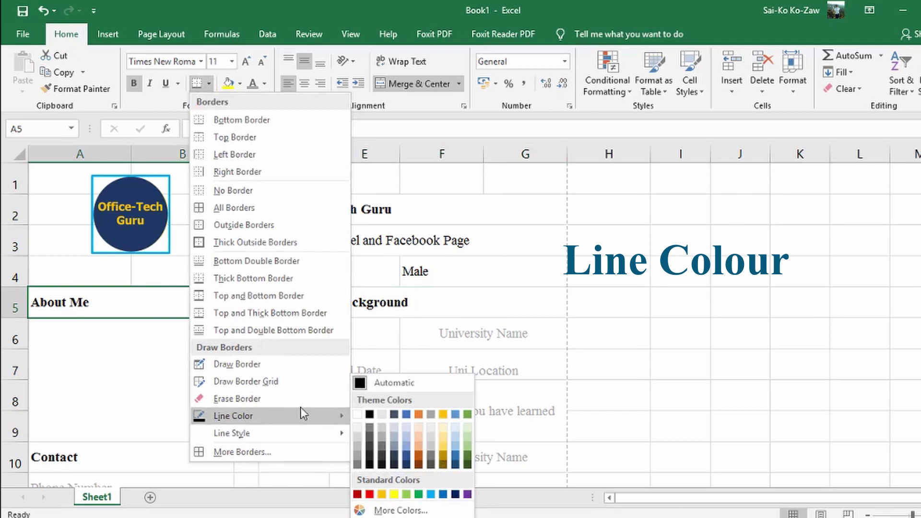
pyautogui.click(430, 494)
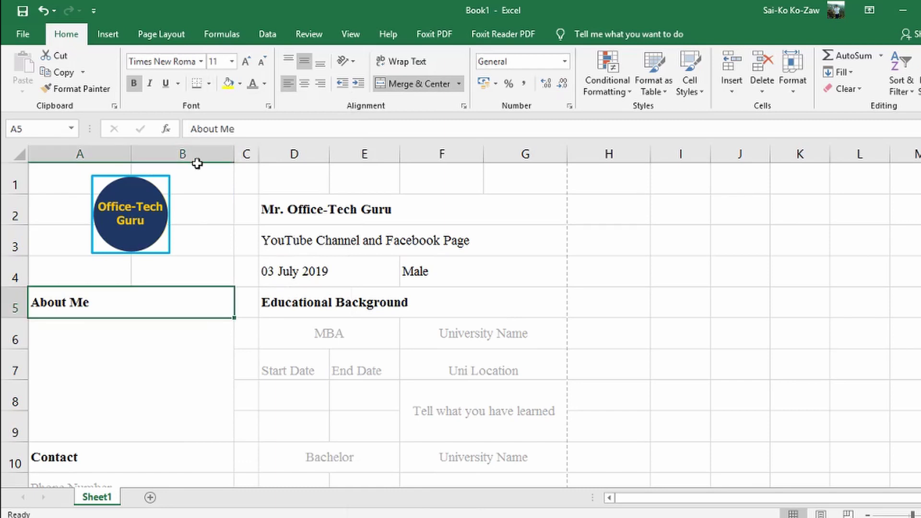
pyautogui.click(195, 346)
pyautogui.scroll(-1, 206, 358)
pyautogui.scroll(-1, 205, 358)
pyautogui.click(175, 367)
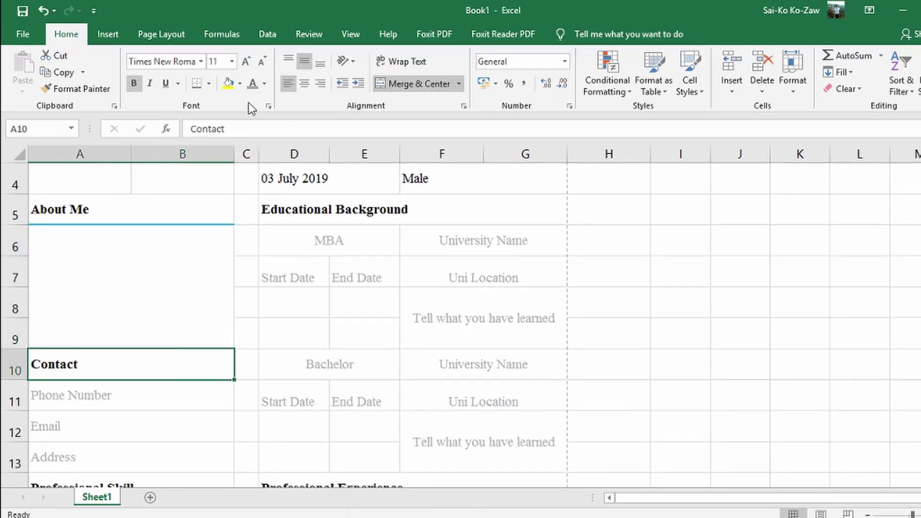
pyautogui.scroll(-2, 188, 333)
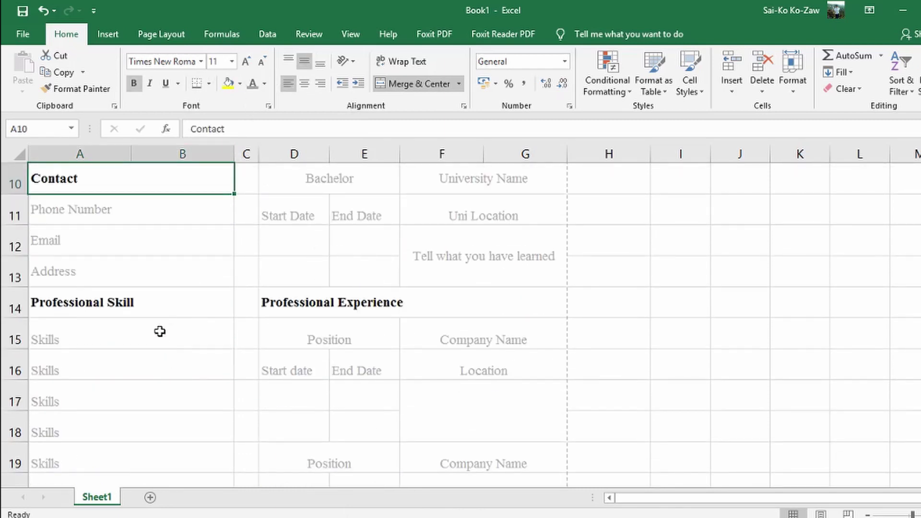
pyautogui.click(164, 303)
pyautogui.scroll(-2, 244, 314)
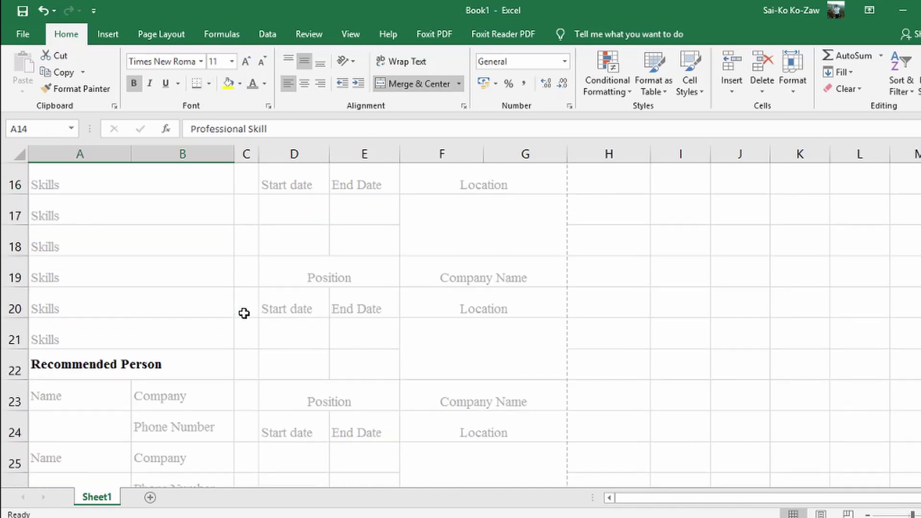
pyautogui.click(175, 356)
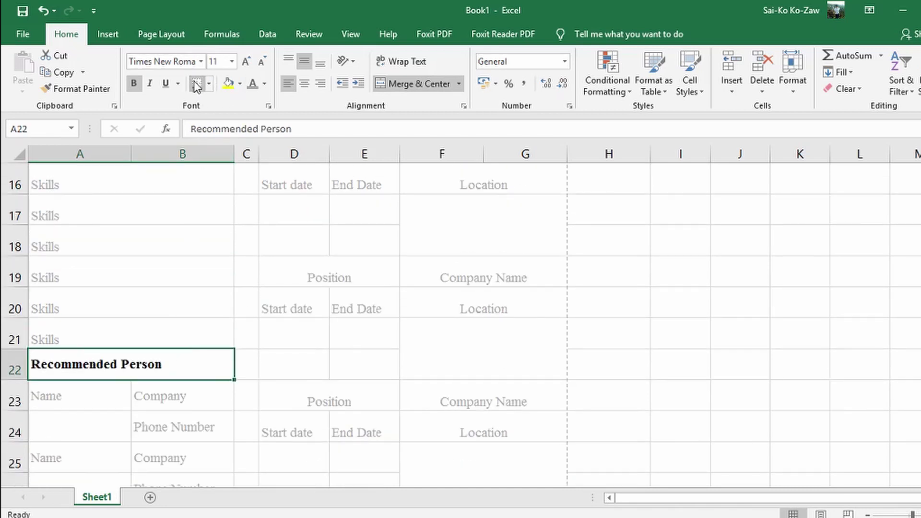
pyautogui.scroll(-2, 200, 257)
pyautogui.click(114, 335)
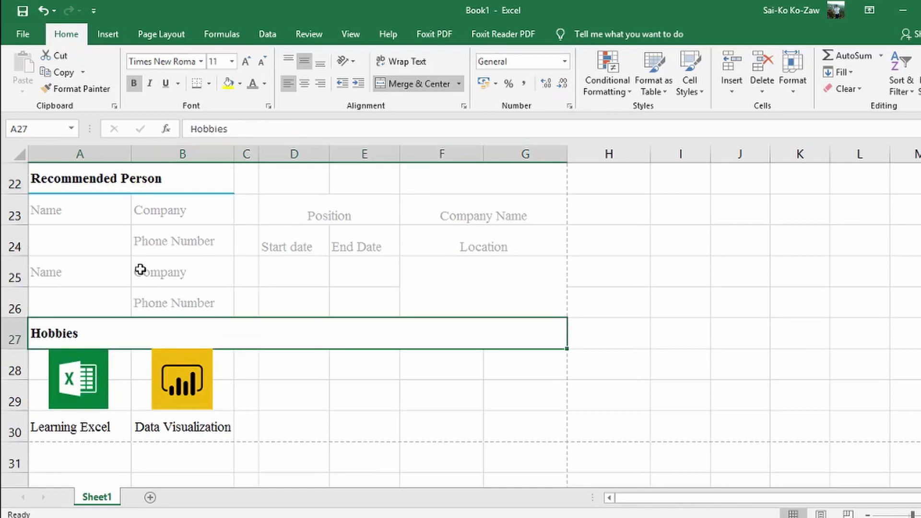
pyautogui.scroll(6, 366, 255)
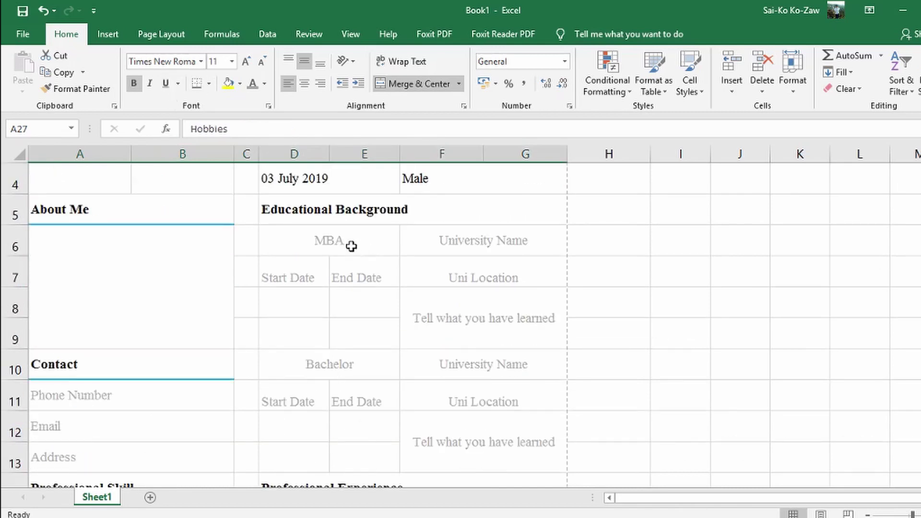
pyautogui.click(346, 206)
pyautogui.scroll(2, 341, 263)
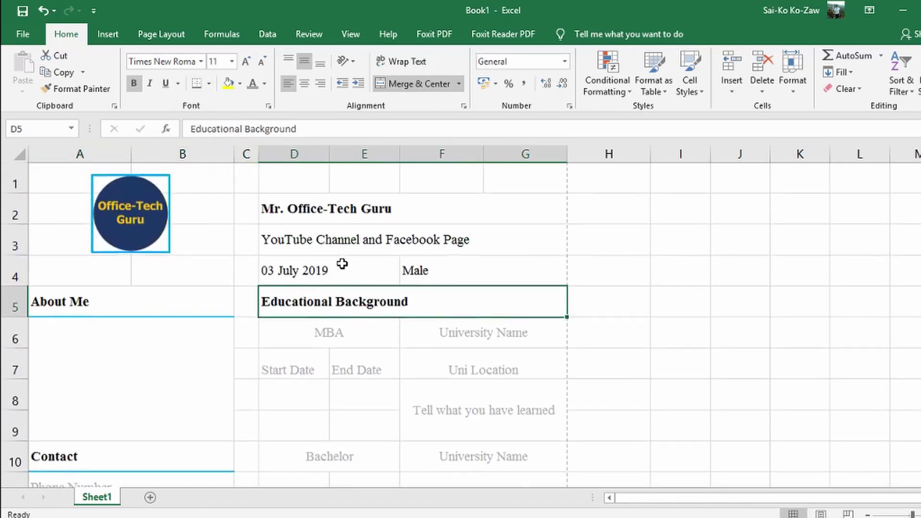
pyautogui.scroll(-1, 347, 337)
pyautogui.scroll(-3, 347, 337)
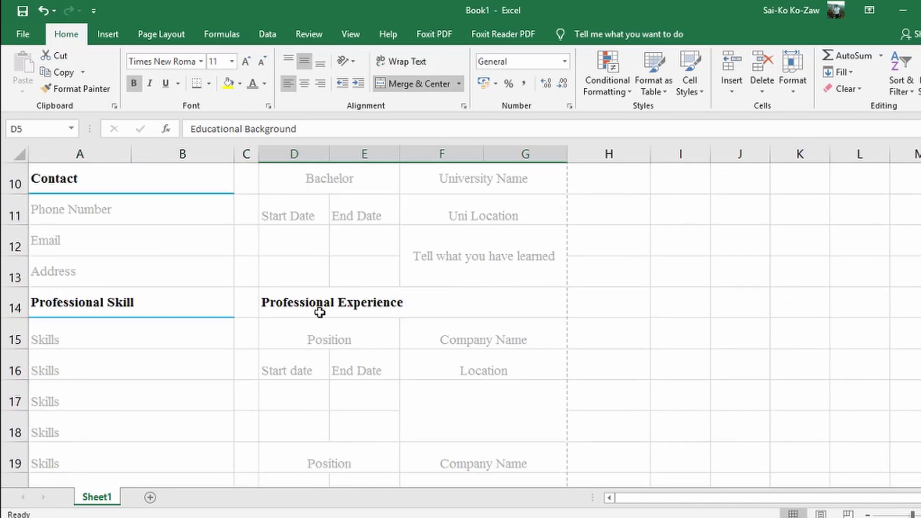
pyautogui.click(319, 310)
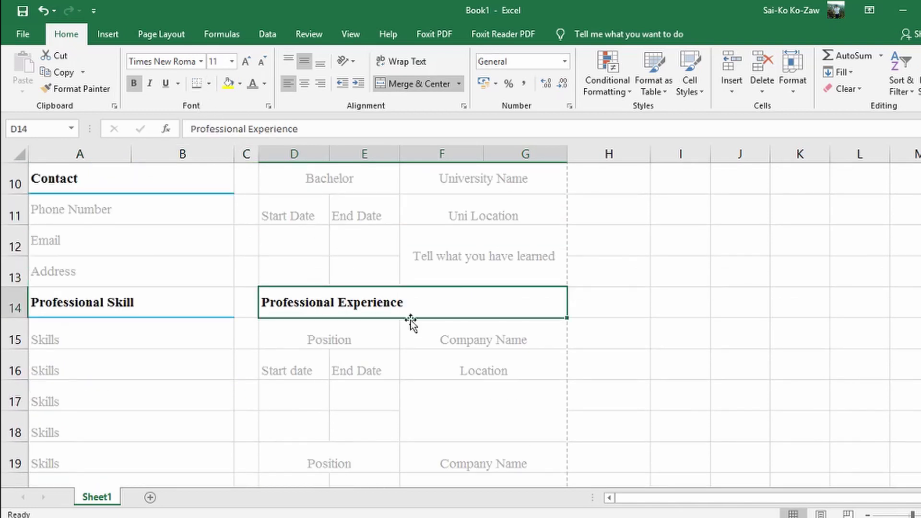
pyautogui.scroll(-2, 423, 331)
pyautogui.scroll(-2, 224, 369)
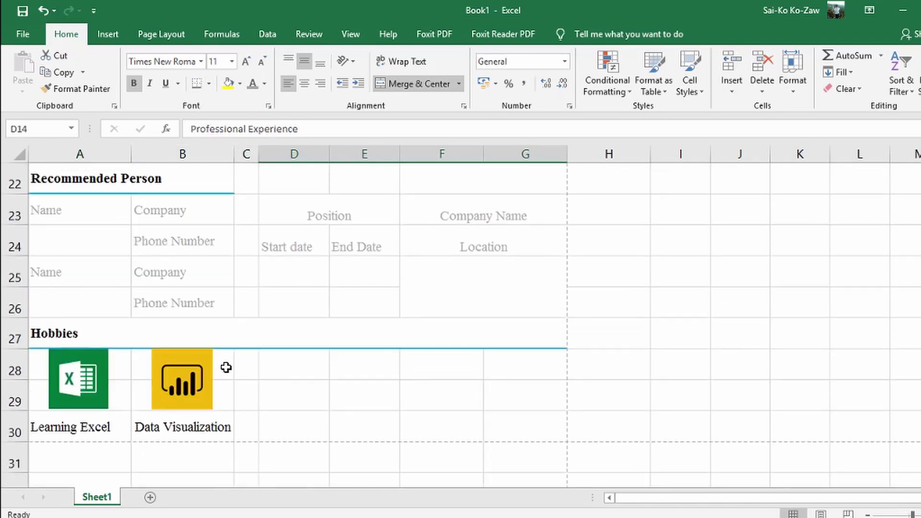
pyautogui.scroll(1, 307, 356)
pyautogui.scroll(-3, 309, 356)
pyautogui.scroll(7, 442, 310)
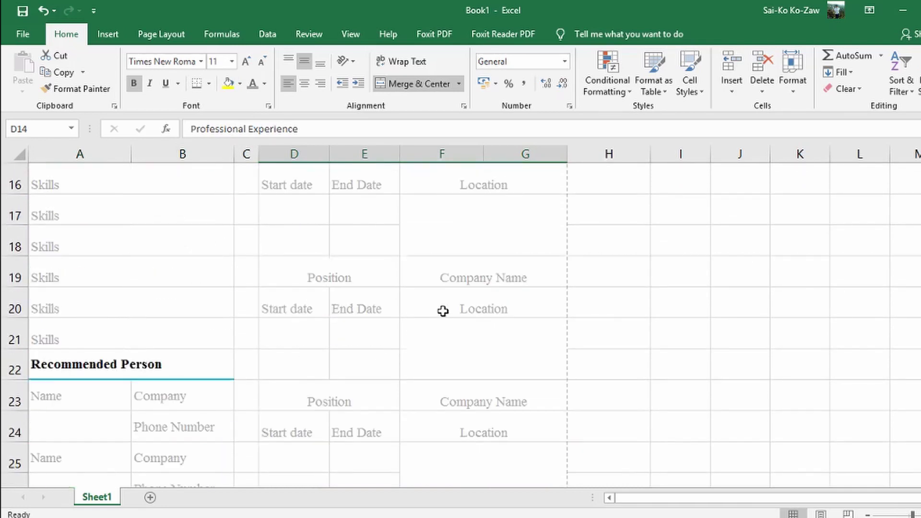
# Step: Hide the worksheet gridlines from the View tab
pyautogui.scroll(2, 442, 311)
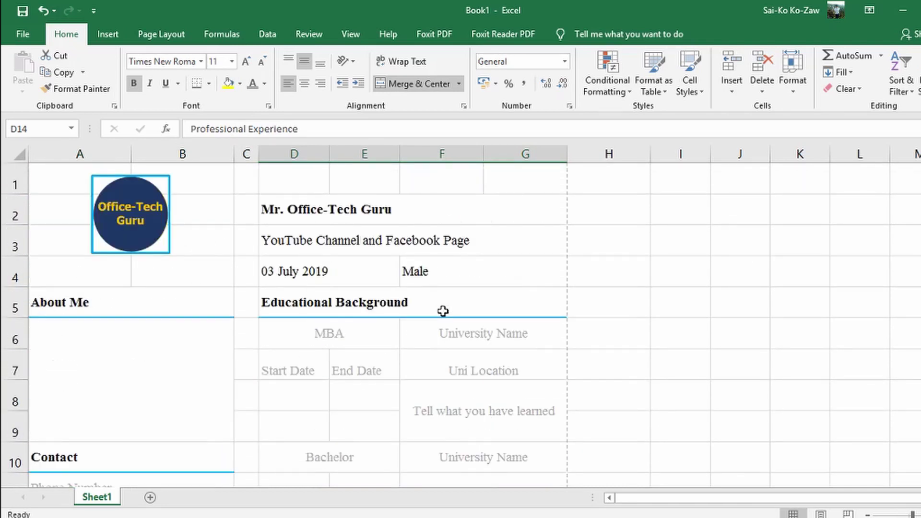
pyautogui.click(323, 38)
pyautogui.click(346, 34)
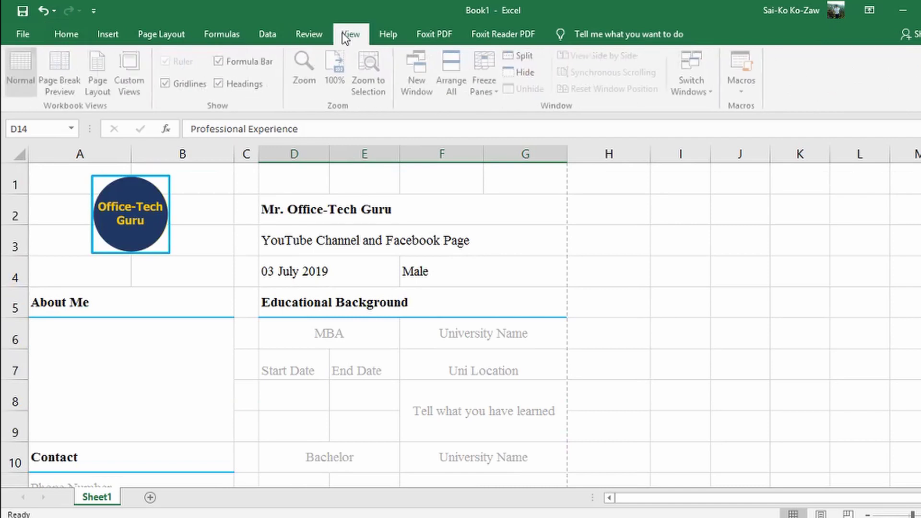
pyautogui.click(171, 86)
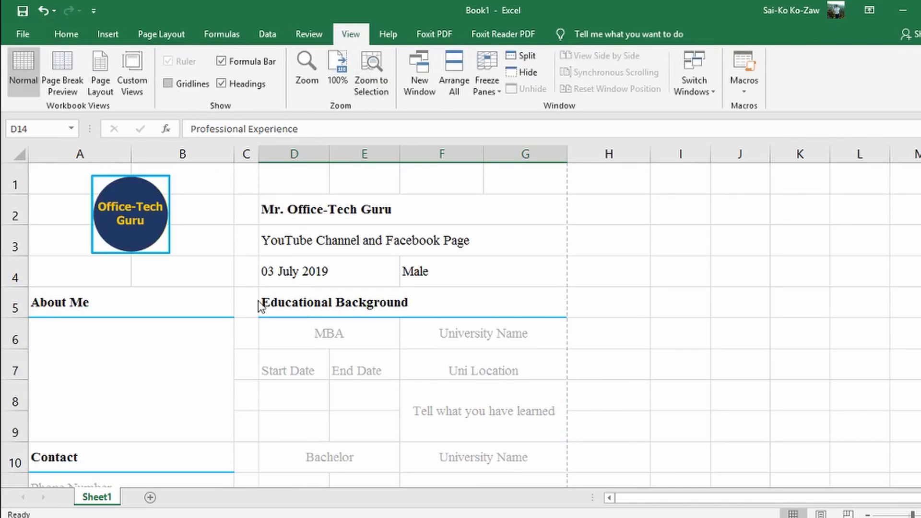
pyautogui.click(211, 189)
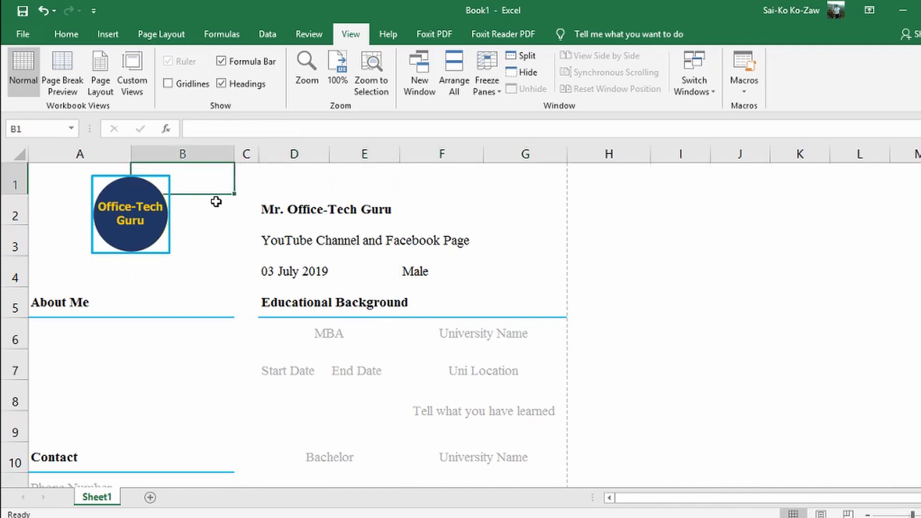
# Step: Select the CV range A1:G30 and preview its printout with Ctrl+P
pyautogui.scroll(-8, 257, 230)
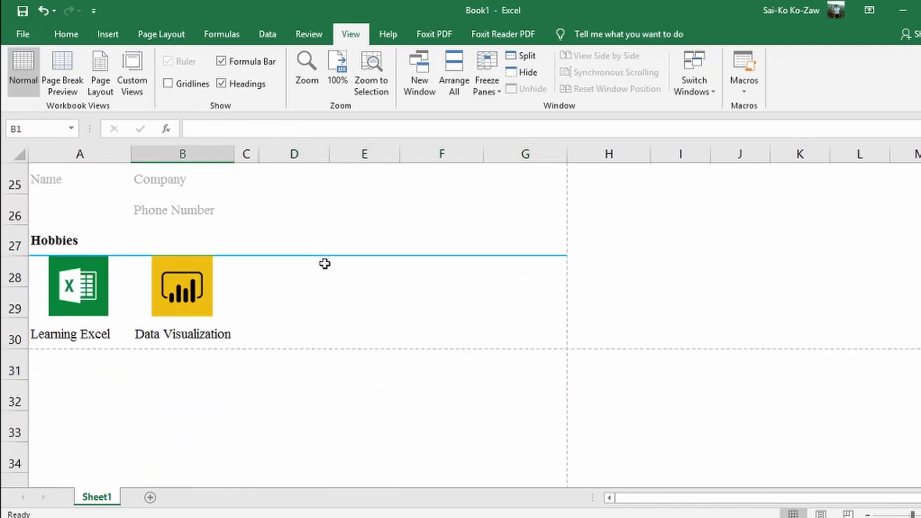
pyautogui.moveTo(545, 345); pyautogui.dragTo(97, 153)
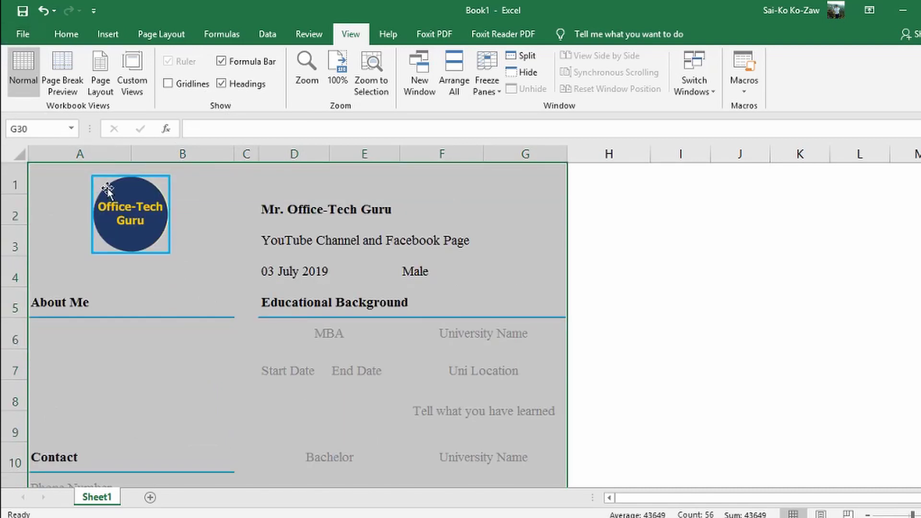
pyautogui.hotkey('ctrl', 'p')
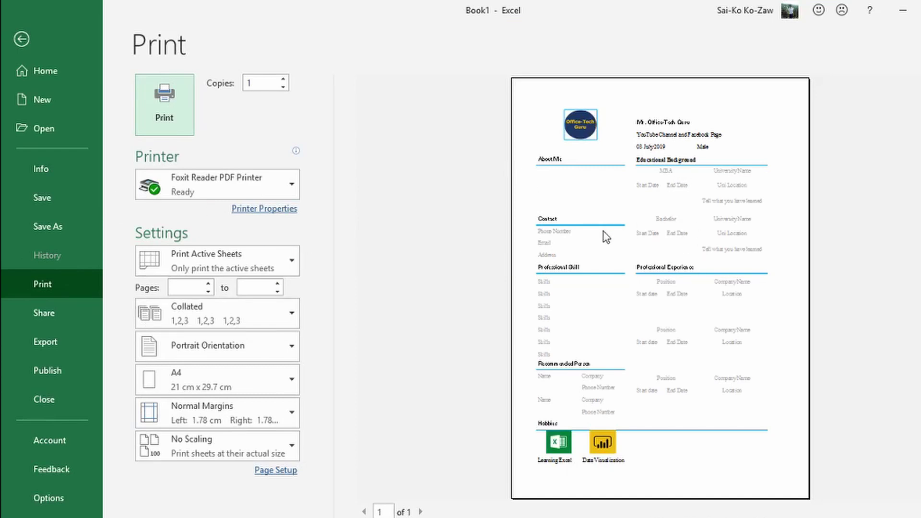
# Step: Leave print preview and nudge the Data Visualization hobby picture slightly down
pyautogui.click(21, 39)
pyautogui.scroll(-7, 248, 308)
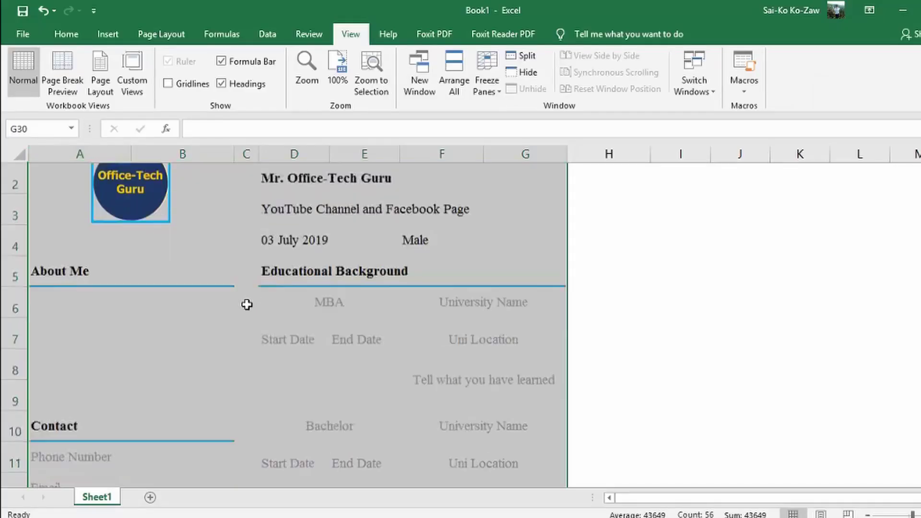
pyautogui.click(264, 372)
pyautogui.click(65, 367)
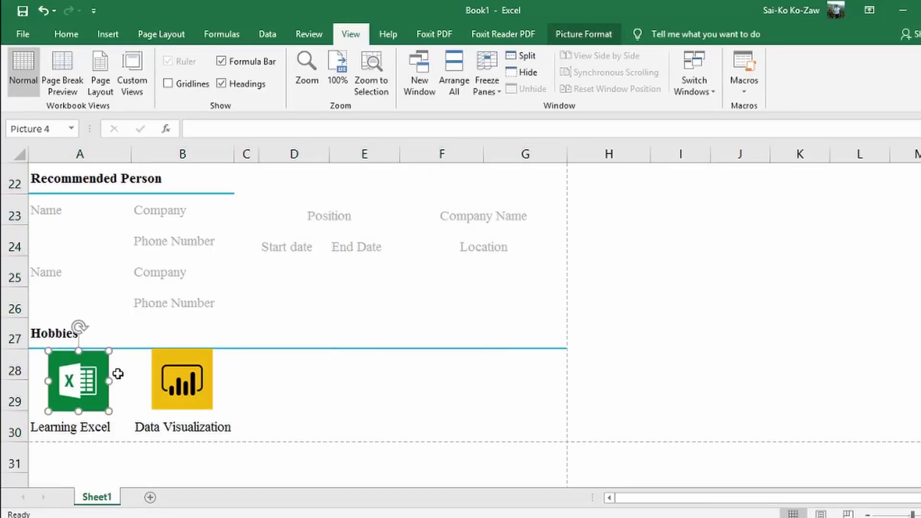
pyautogui.click(186, 390)
pyautogui.moveTo(185, 386); pyautogui.dragTo(186, 387)
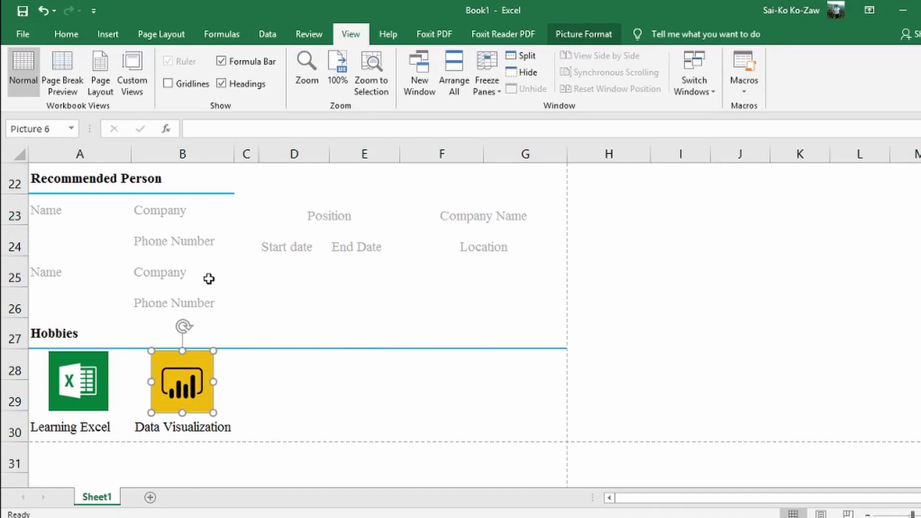
# Step: Enter the placeholder 'Write about yourself' in the About Me box A6:B9
pyautogui.scroll(5, 167, 330)
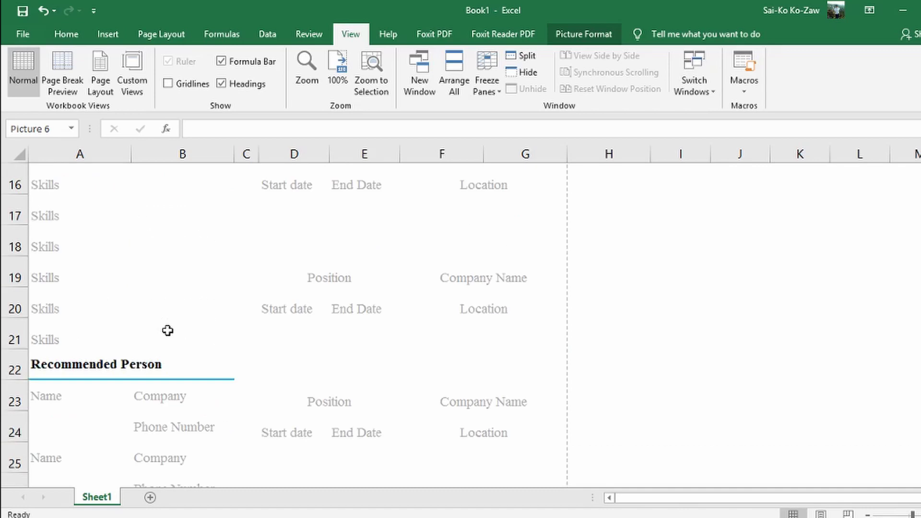
pyautogui.scroll(2, 124, 262)
pyautogui.click(76, 387)
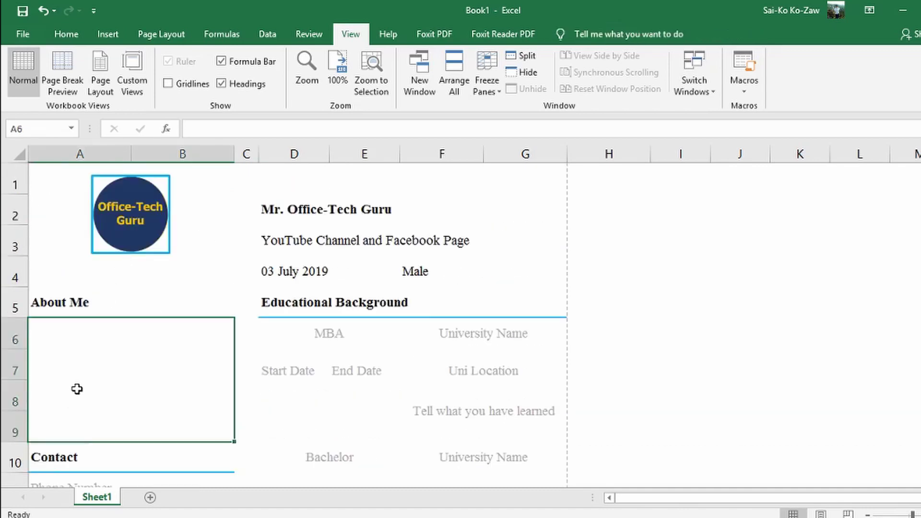
pyautogui.write('Tell')
pyautogui.press('BackSpace')
pyautogui.press('BackSpace')
pyautogui.press('BackSpace')
pyautogui.write('W')
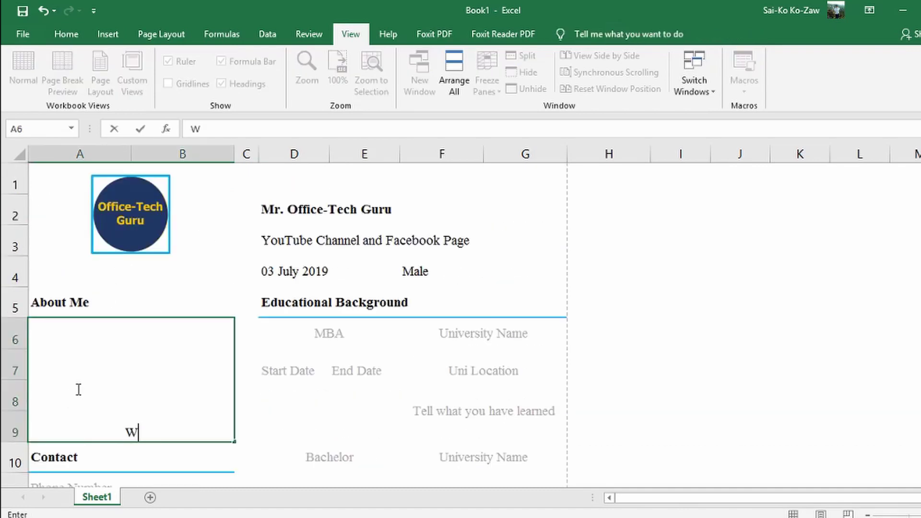
pyautogui.write('rite about ')
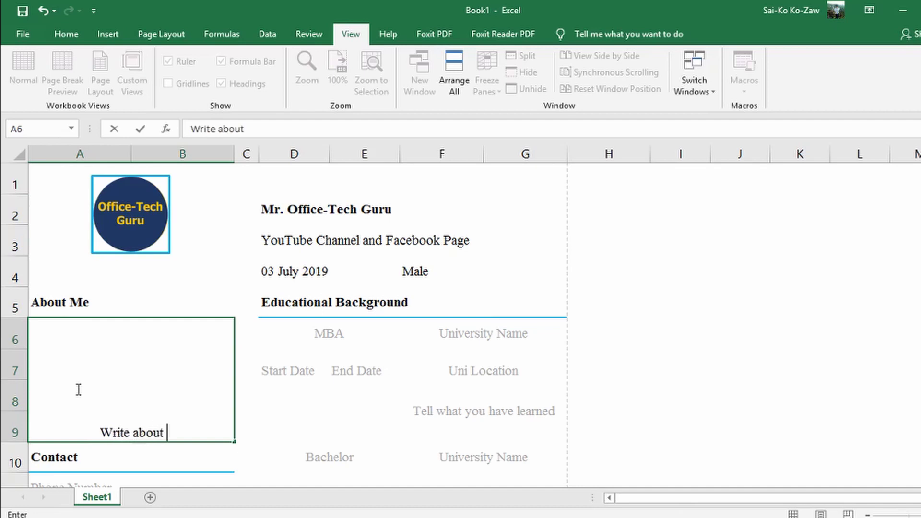
pyautogui.write('your')
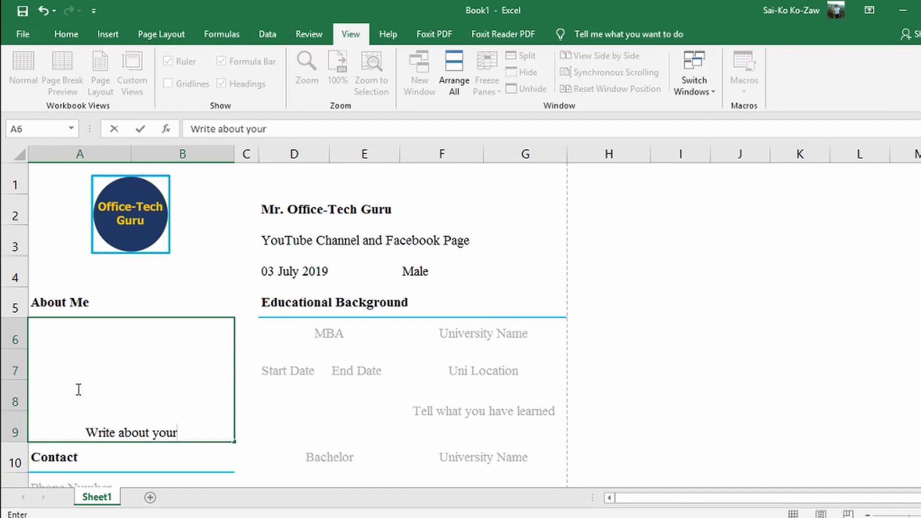
pyautogui.write('self')
pyautogui.click(291, 386)
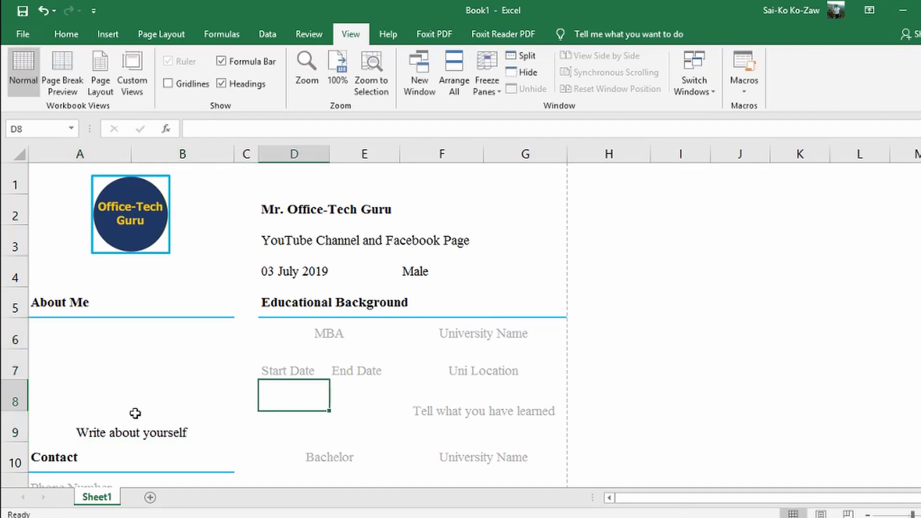
# Step: Middle-align the About Me placeholder so it sits vertically centred in the box
pyautogui.click(134, 411)
pyautogui.click(66, 34)
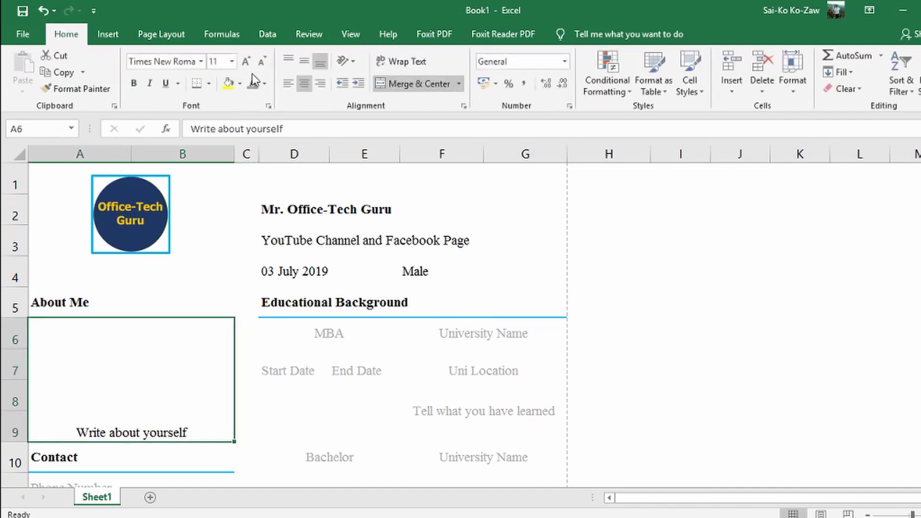
pyautogui.click(304, 63)
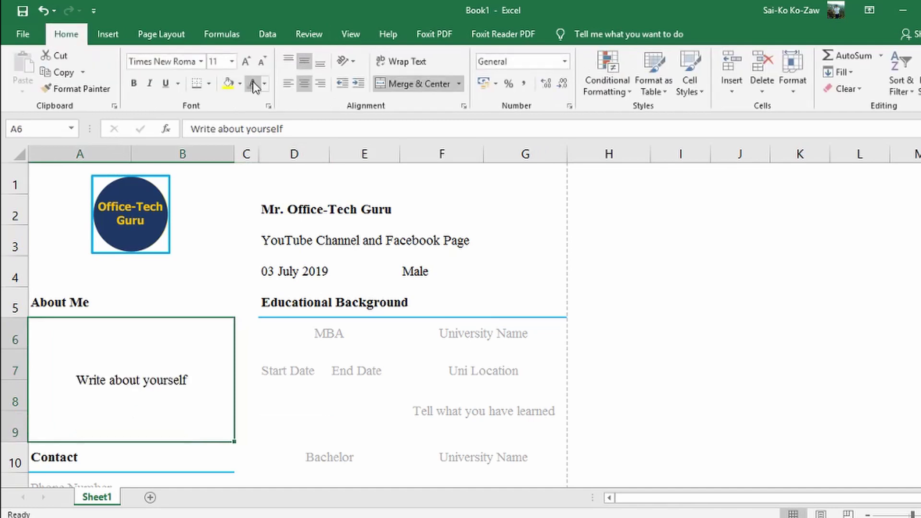
pyautogui.click(370, 360)
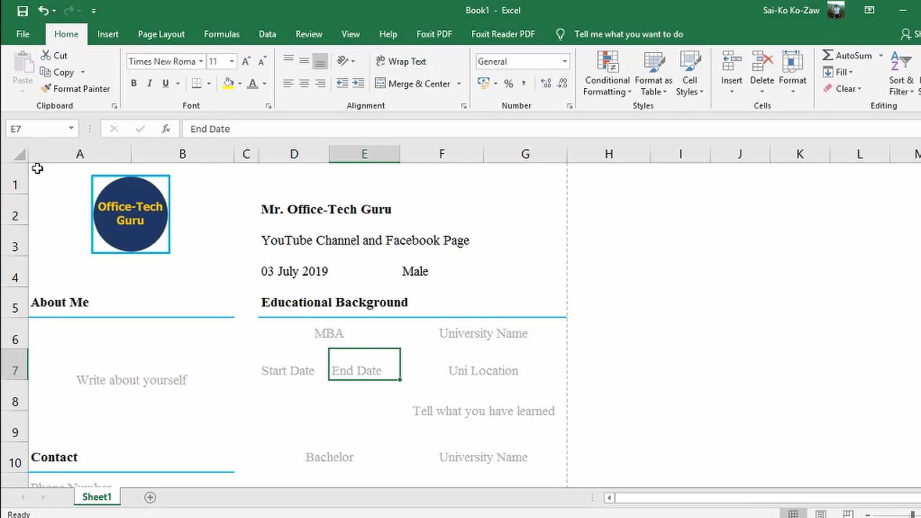